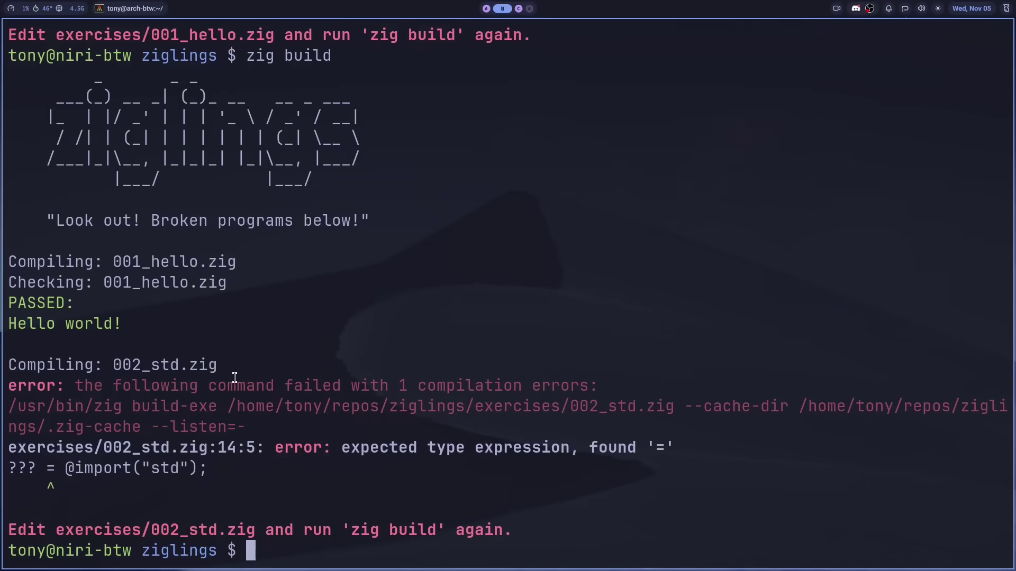
Open the overview and look through the stacked workspaces from the terminals down to the empty one
{"action": "key", "text": "super+f"}
{"action": "key", "text": "super+o"}
{"action": "scroll", "coordinate": [532, 392], "scroll_direction": "down", "scroll_amount": 2}
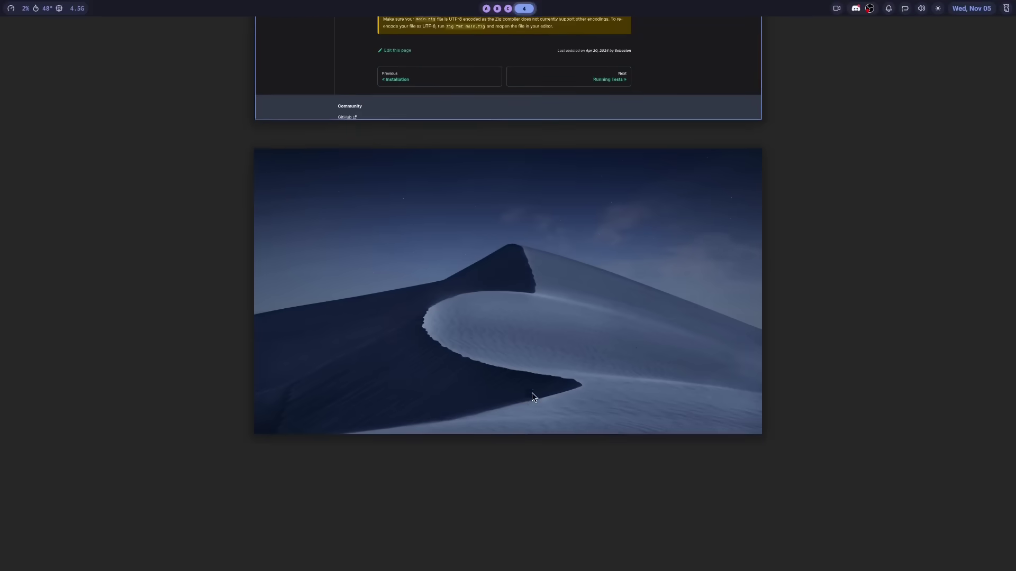
{"action": "scroll", "coordinate": [532, 393], "scroll_direction": "up", "scroll_amount": 2}
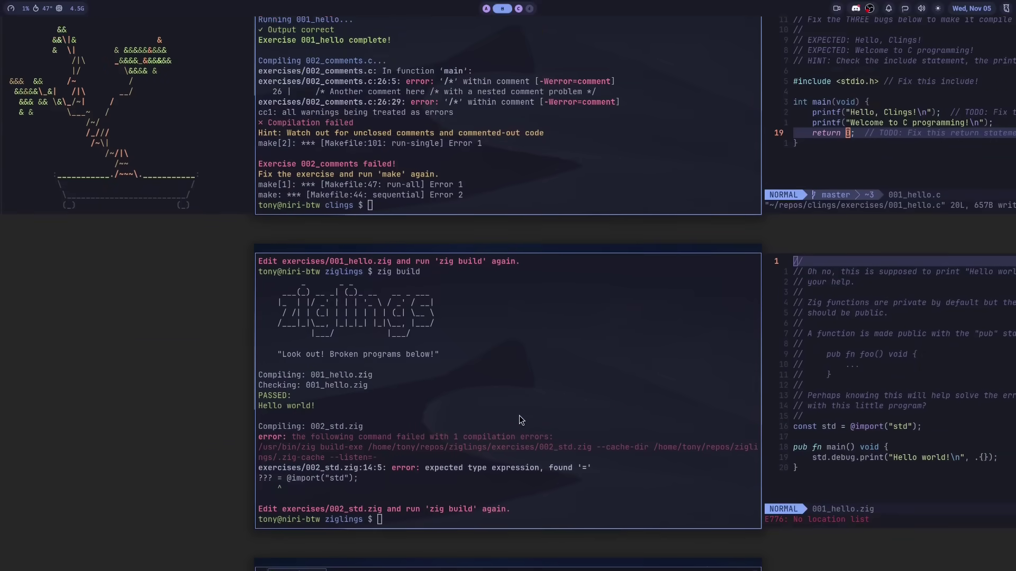
{"action": "scroll", "coordinate": [519, 420], "scroll_direction": "down", "scroll_amount": 1}
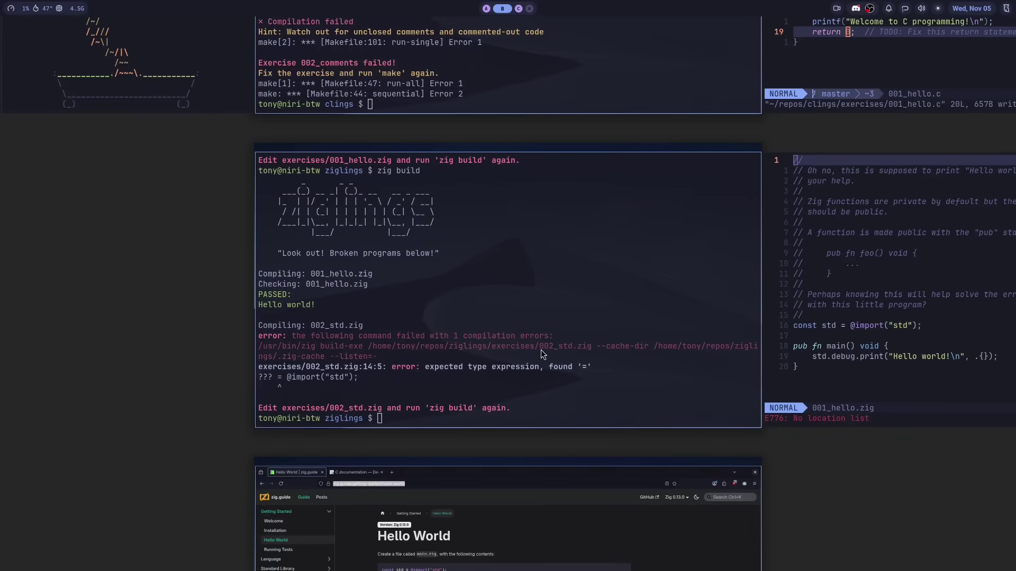
{"action": "scroll", "coordinate": [540, 350], "scroll_direction": "up", "scroll_amount": 1}
Look through the window columns of workspace A and the workspaces below it in the overview, ending at the browser workspace
{"action": "key", "text": "super+h"}
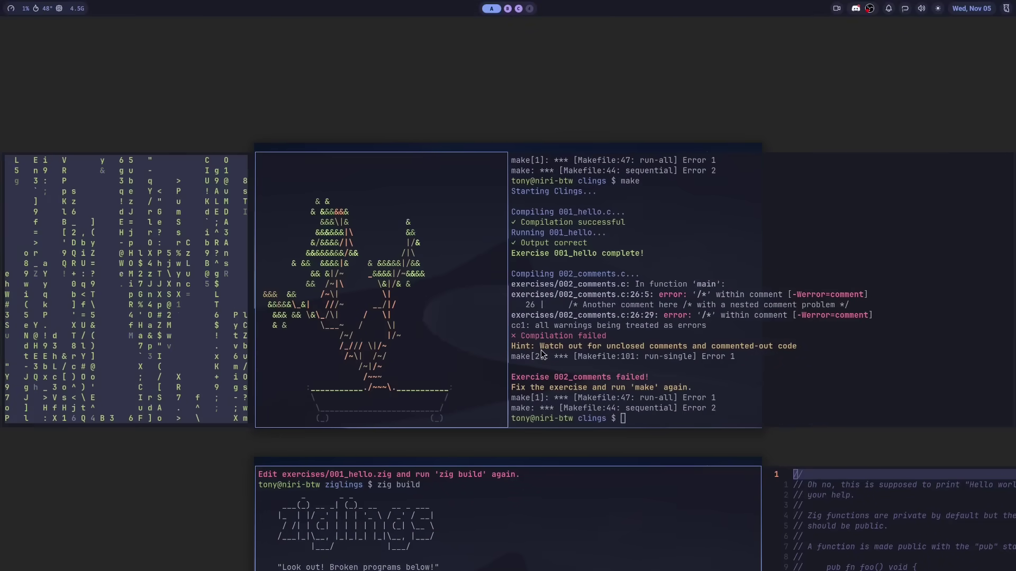
{"action": "key", "text": "super+h"}
{"action": "scroll", "coordinate": [541, 350], "scroll_direction": "left", "scroll_amount": 1}
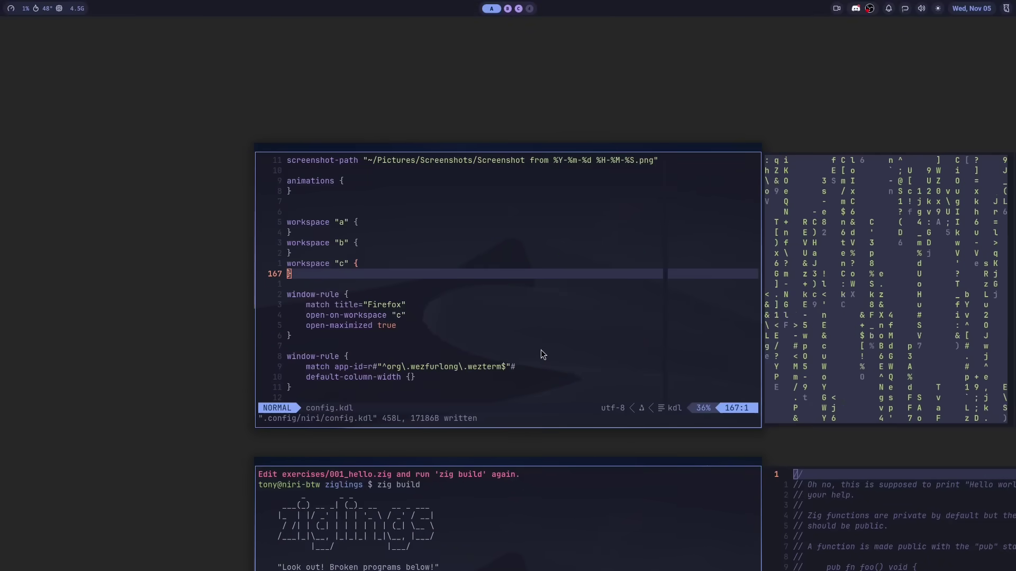
{"action": "scroll", "coordinate": [540, 350], "scroll_direction": "right", "scroll_amount": 2}
{"action": "scroll", "coordinate": [540, 351], "scroll_direction": "left", "scroll_amount": 1}
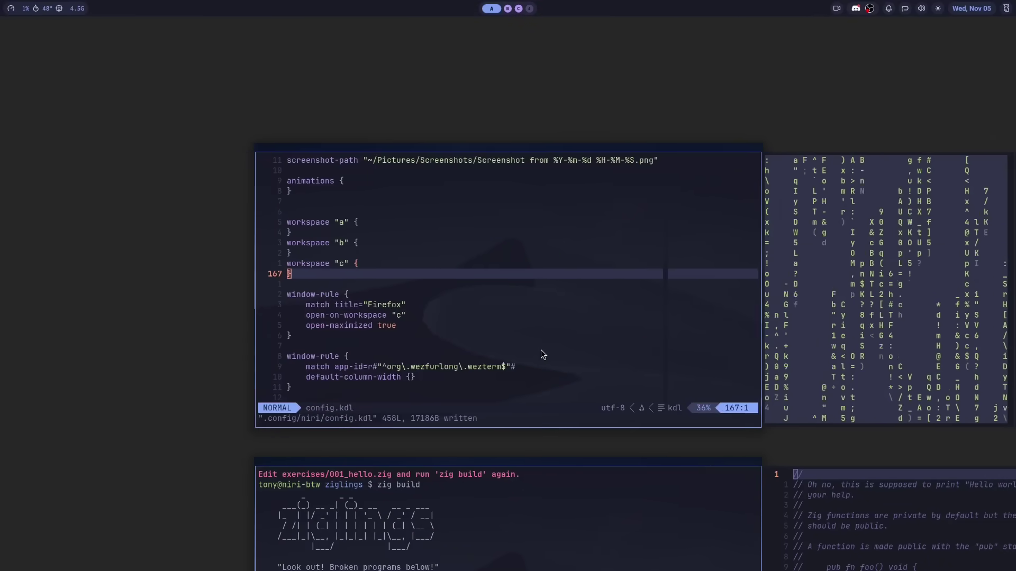
{"action": "scroll", "coordinate": [541, 350], "scroll_direction": "right", "scroll_amount": 1}
{"action": "scroll", "coordinate": [541, 350], "scroll_direction": "down", "scroll_amount": 1}
{"action": "scroll", "coordinate": [541, 350], "scroll_direction": "right", "scroll_amount": 1}
{"action": "scroll", "coordinate": [541, 350], "scroll_direction": "left", "scroll_amount": 1}
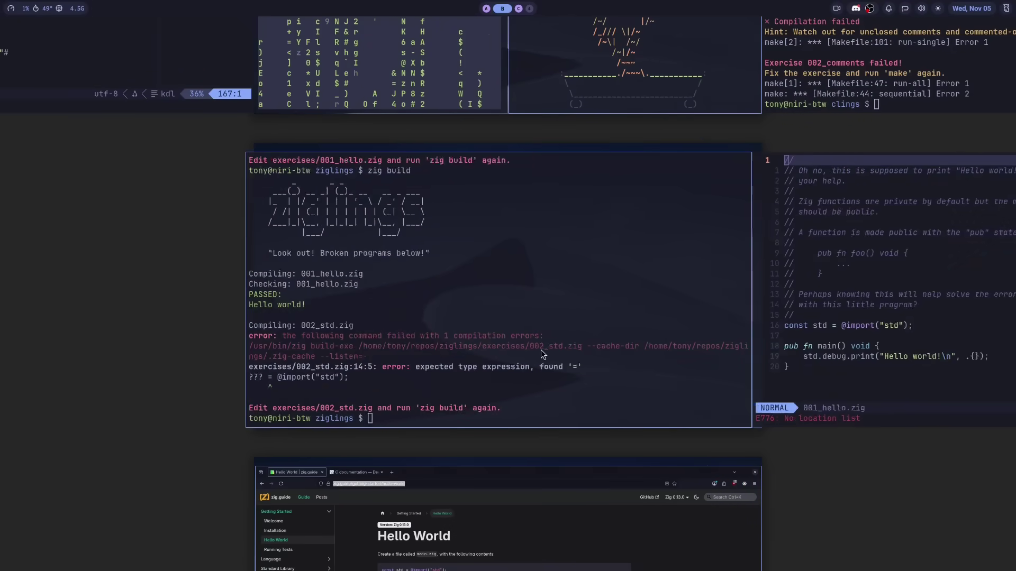
{"action": "scroll", "coordinate": [540, 350], "scroll_direction": "down", "scroll_amount": 1}
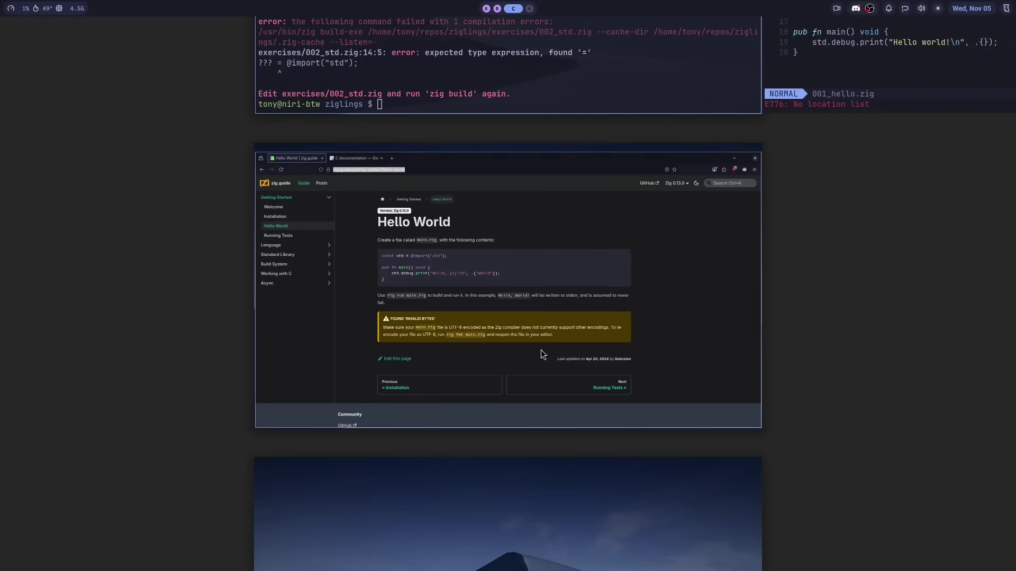
{"action": "key", "text": "super+o"}
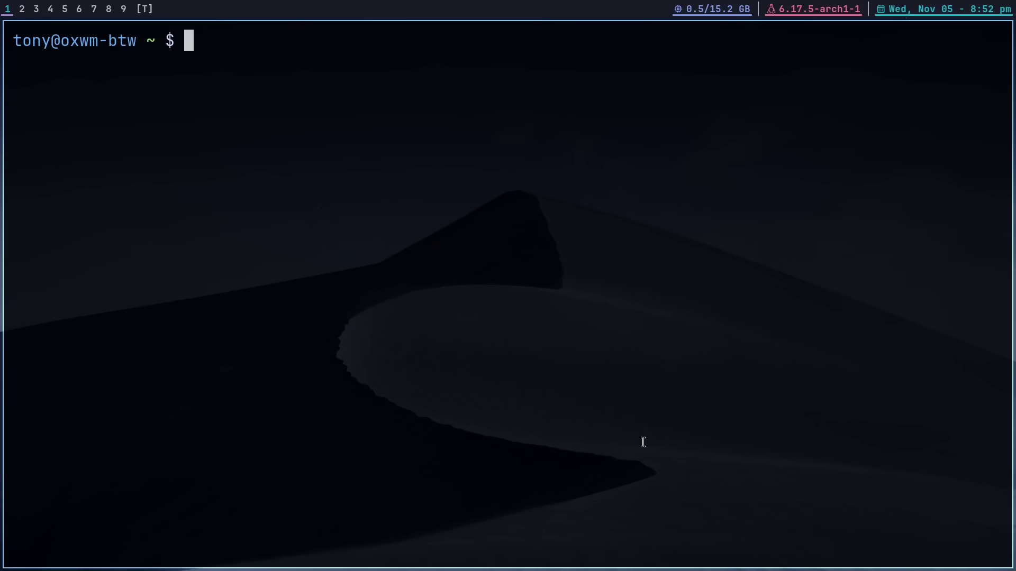
Install niri and noctalia-shell with yay -S, accepting the default answers for clean builds, diffs and installation
{"action": "type", "text": "yay -S niri noct"}
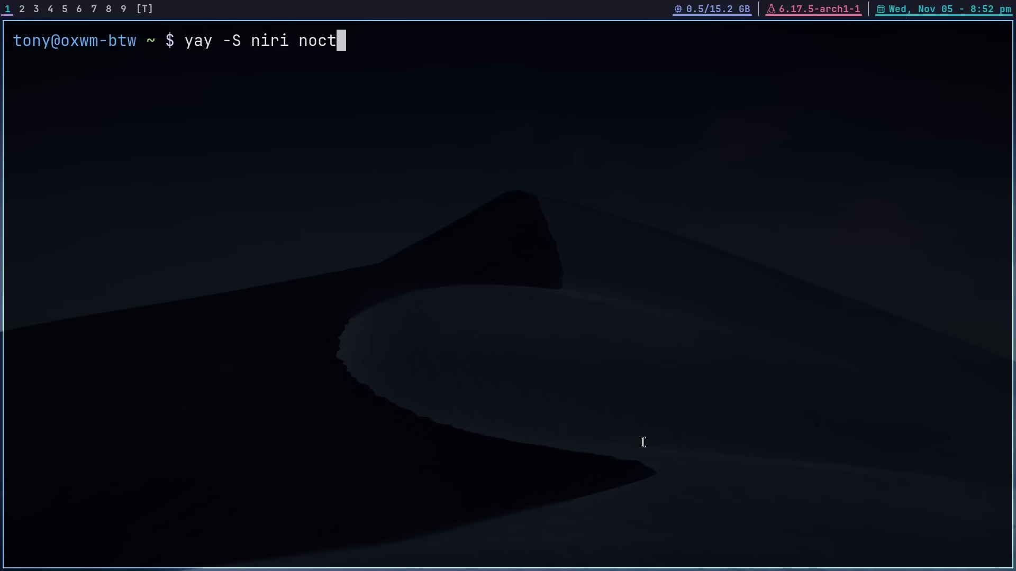
{"action": "type", "text": "alia-shell"}
{"action": "key", "text": "Return"}
{"action": "key", "text": "Return"}
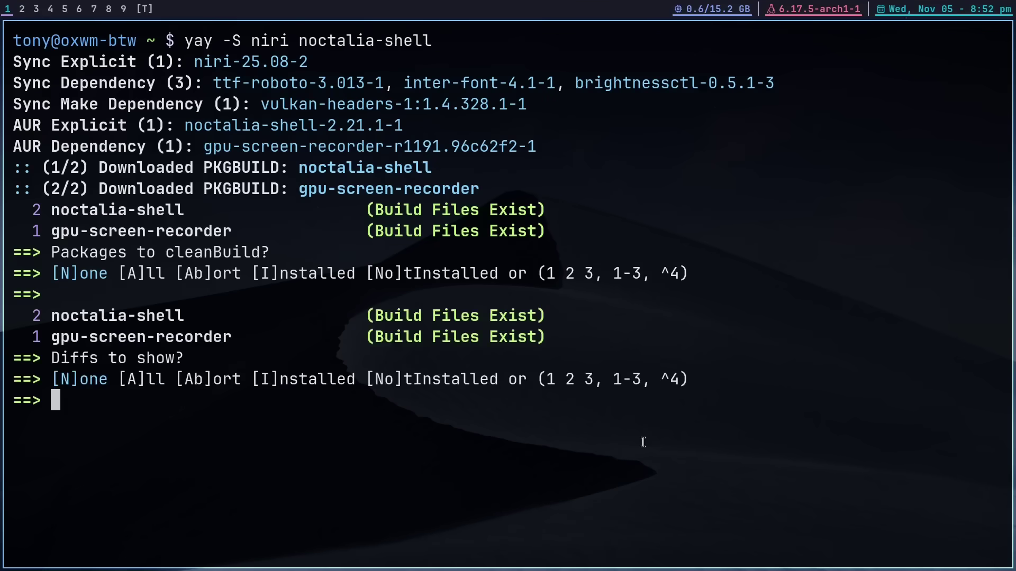
{"action": "key", "text": "Return"}
{"action": "key", "text": "Return"}
{"action": "key", "text": "Return"}
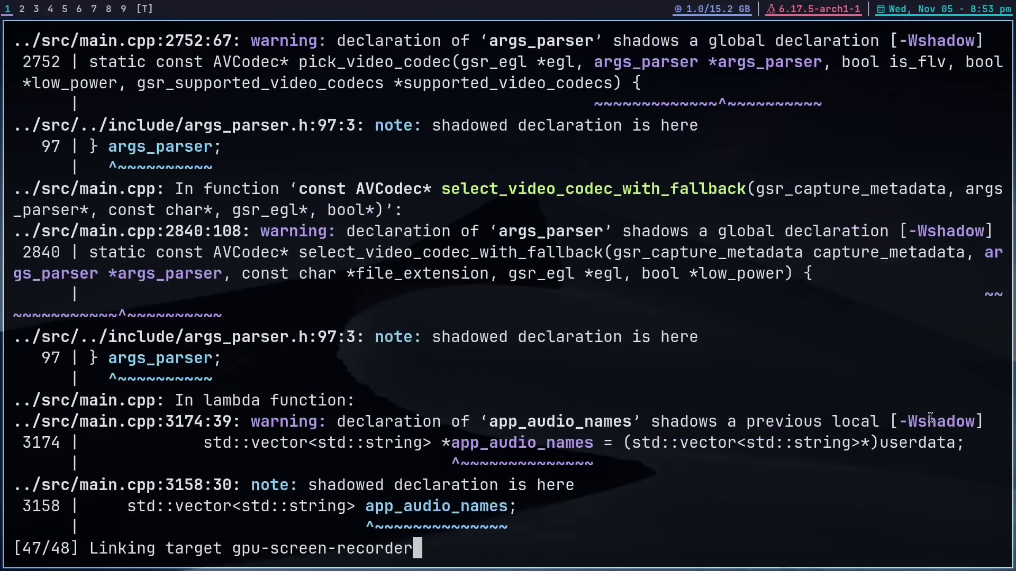
{"action": "key", "text": "Return"}
{"action": "key", "text": "Return"}
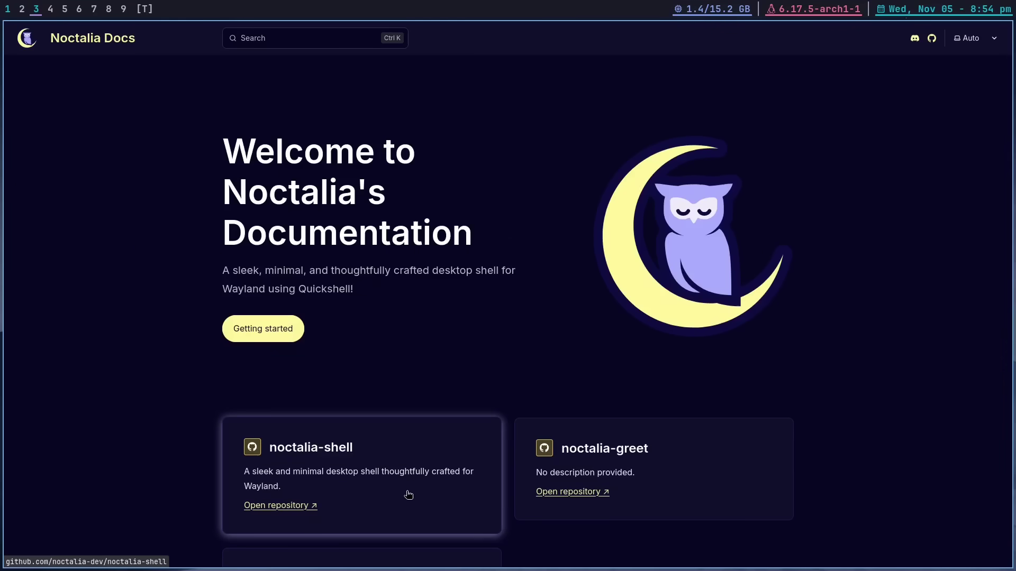
Show the Compositor Settings page of the Noctalia documentation
{"action": "left_click", "coordinate": [372, 503]}
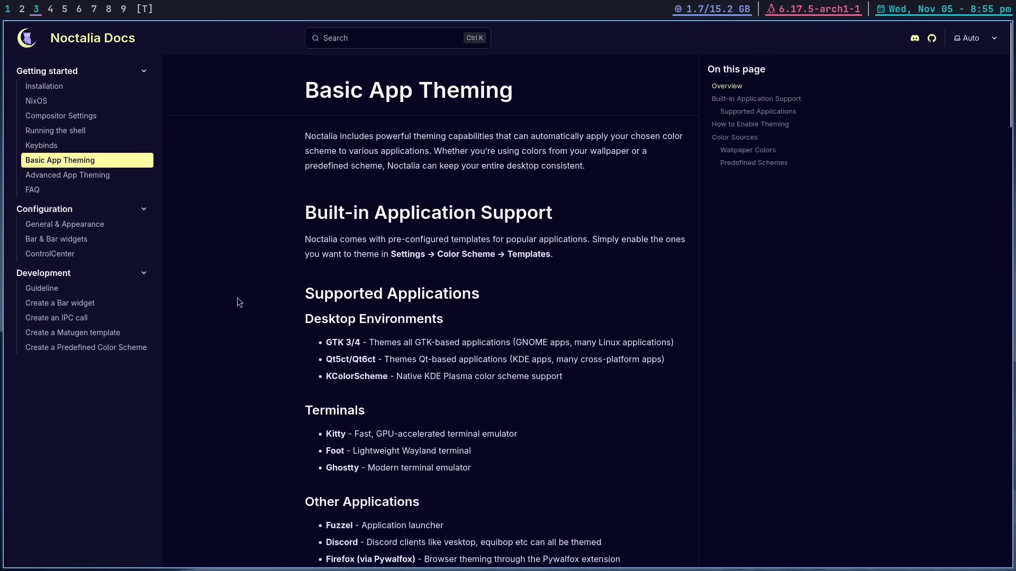
{"action": "left_click", "coordinate": [61, 116]}
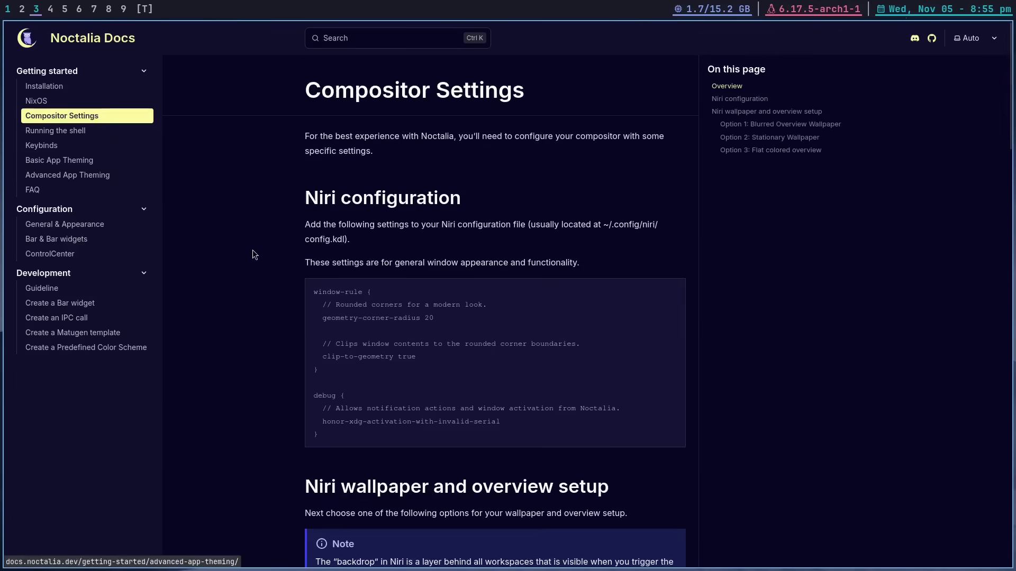
Install alacritty, fuzzel, swaybg, firefox, ttf-jetbrains-mono-nerd and xwayland-satellite with sudo pacman -S in the terminal, and clear its output
{"action": "key", "text": "super+1"}
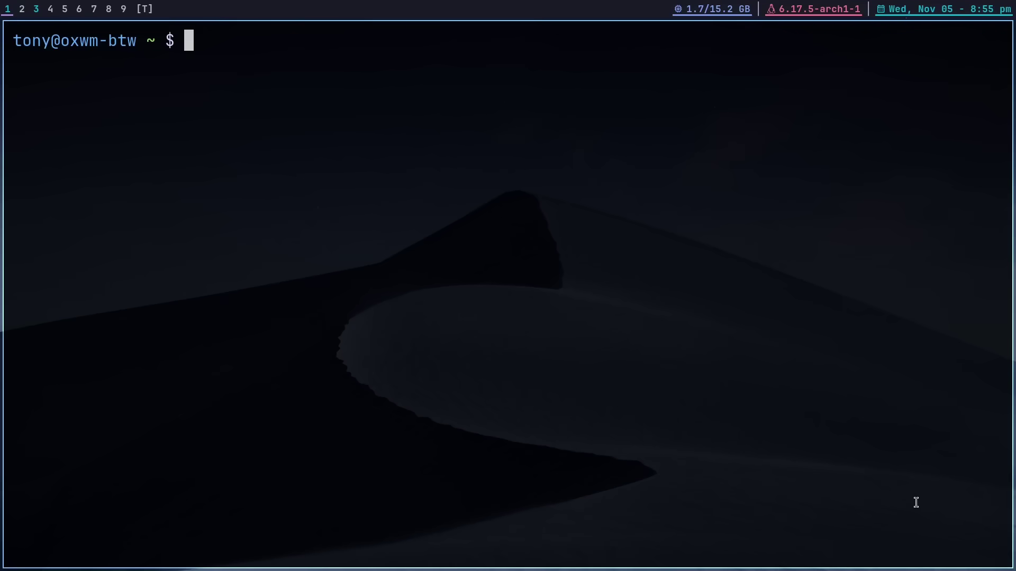
{"action": "type", "text": "sudo pacman -S alacritty"}
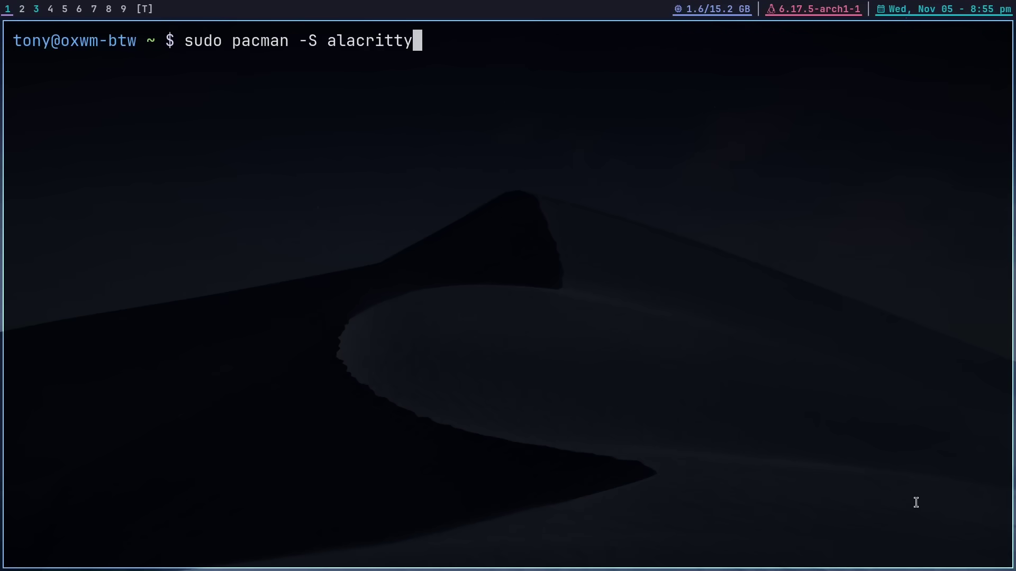
{"action": "type", "text": " fuzzel"}
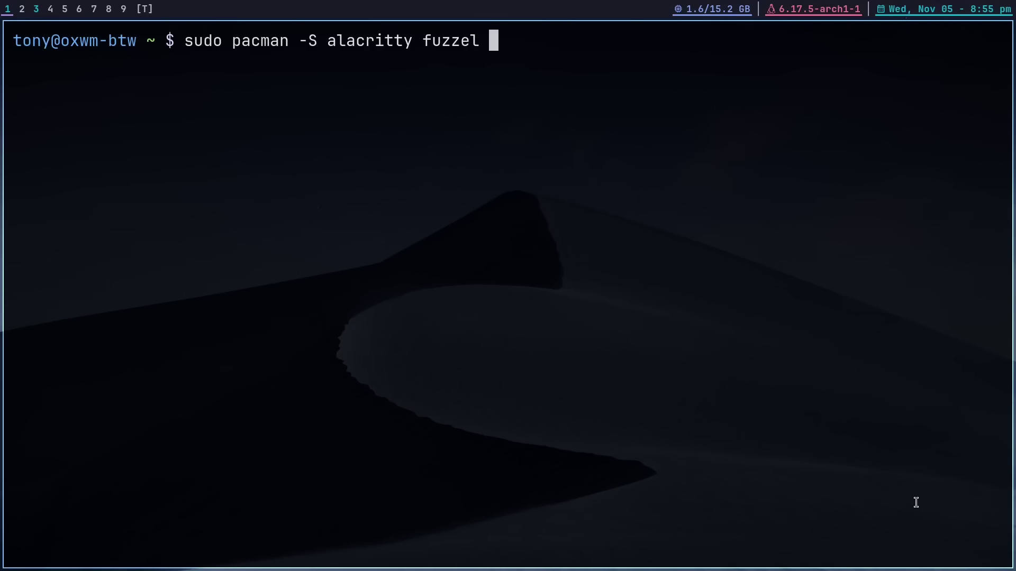
{"action": "type", "text": "swaybg"}
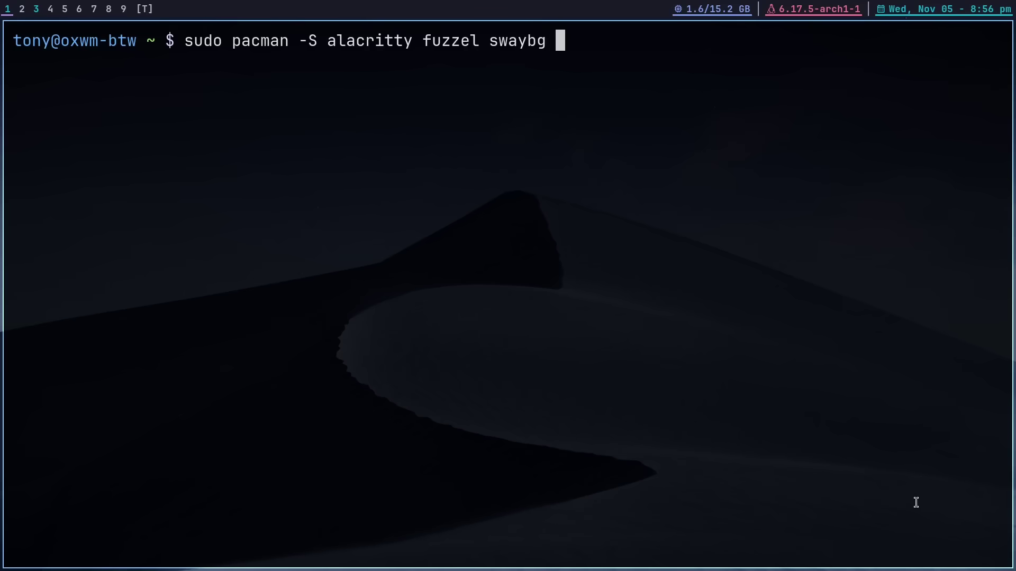
{"action": "type", "text": " fire"}
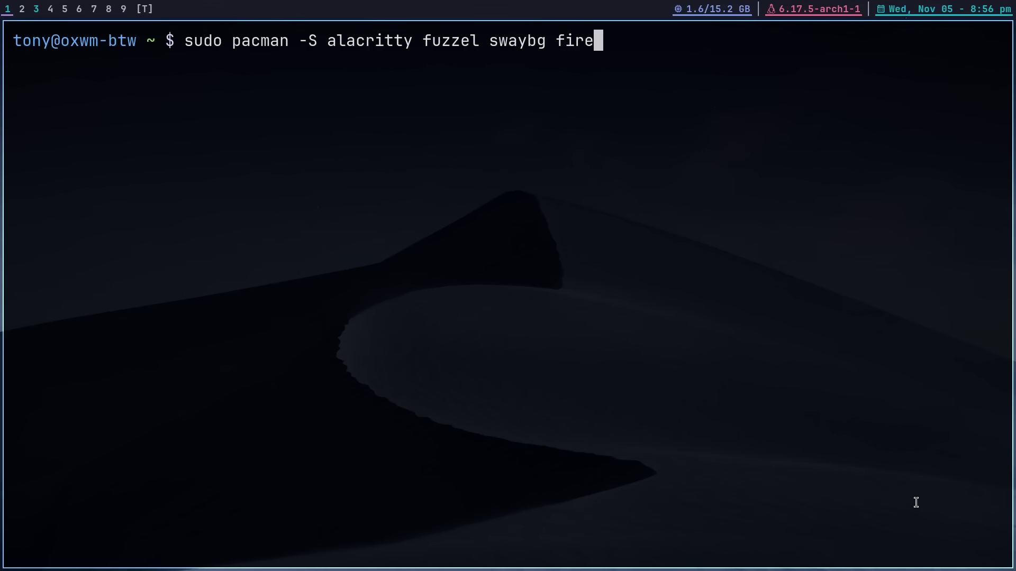
{"action": "type", "text": "fox ttf-jetbrains-mono"}
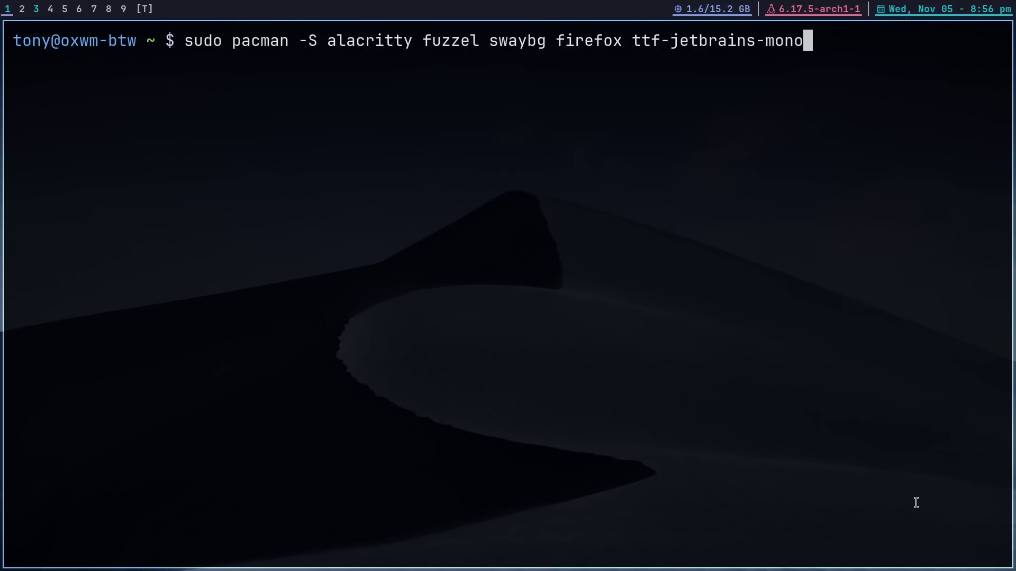
{"action": "type", "text": "-nerd xwayland-satellite"}
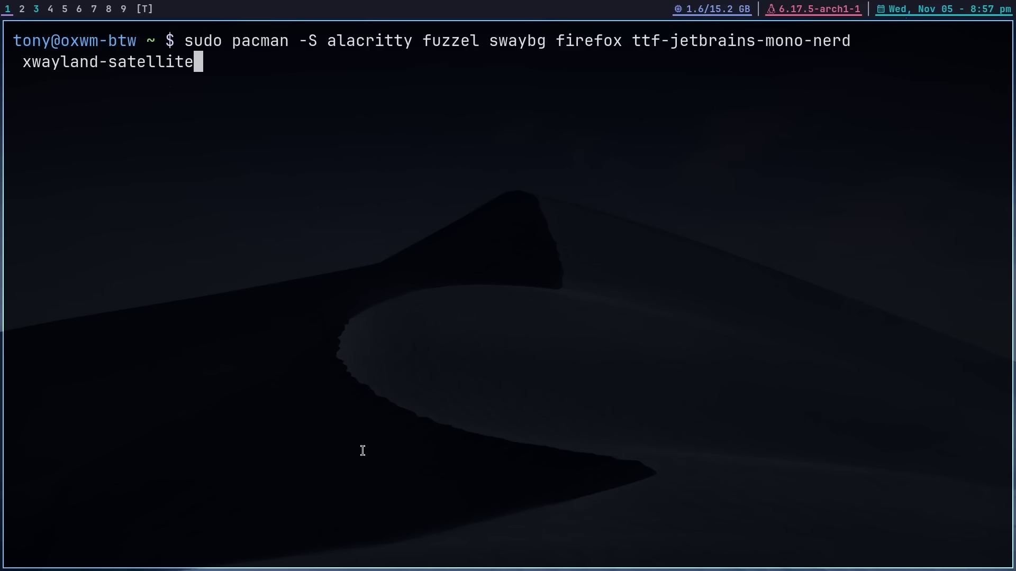
{"action": "key", "text": "Return"}
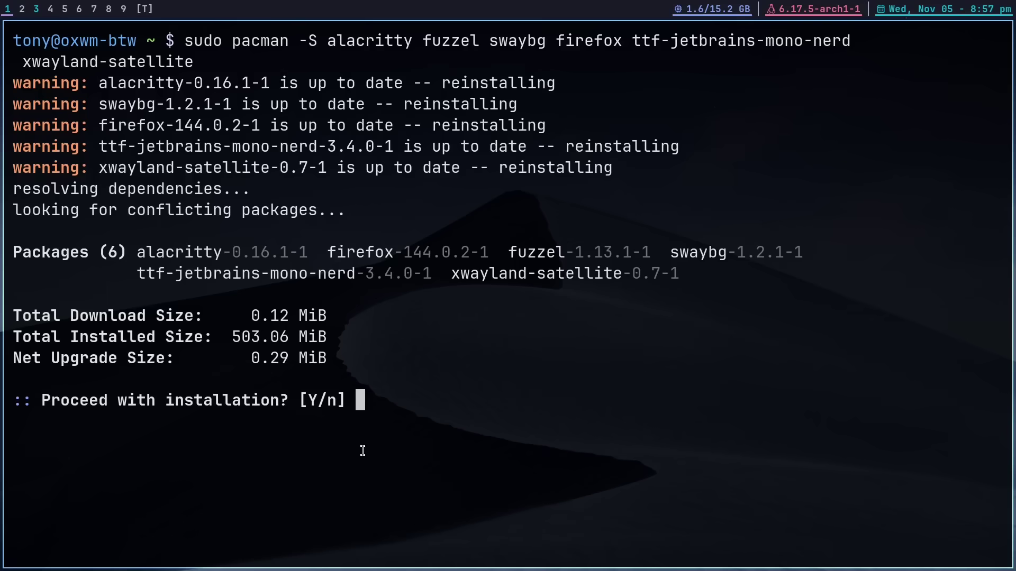
{"action": "type", "text": "y"}
{"action": "key", "text": "Return"}
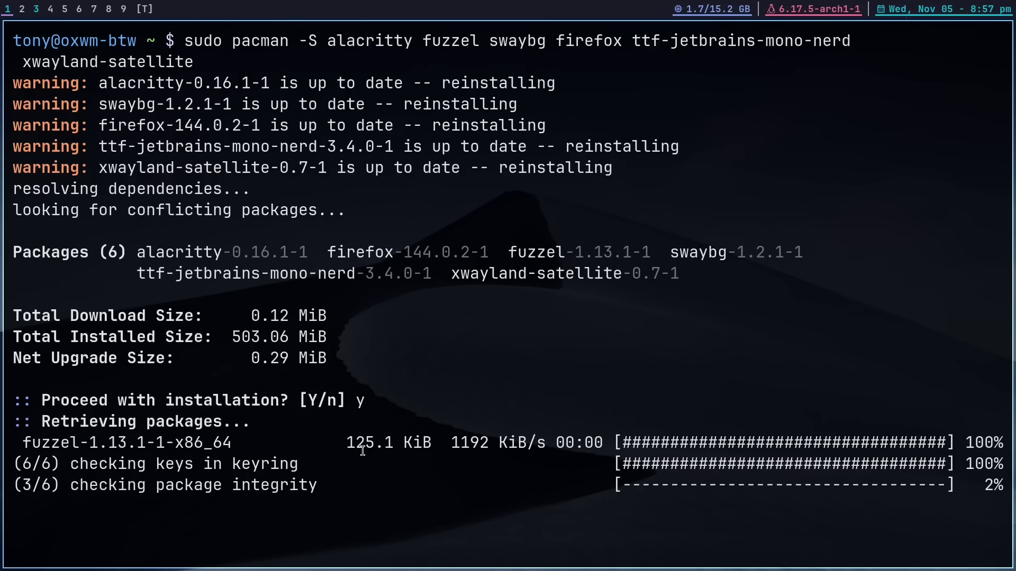
{"action": "type", "text": "clear"}
{"action": "key", "text": "Return"}
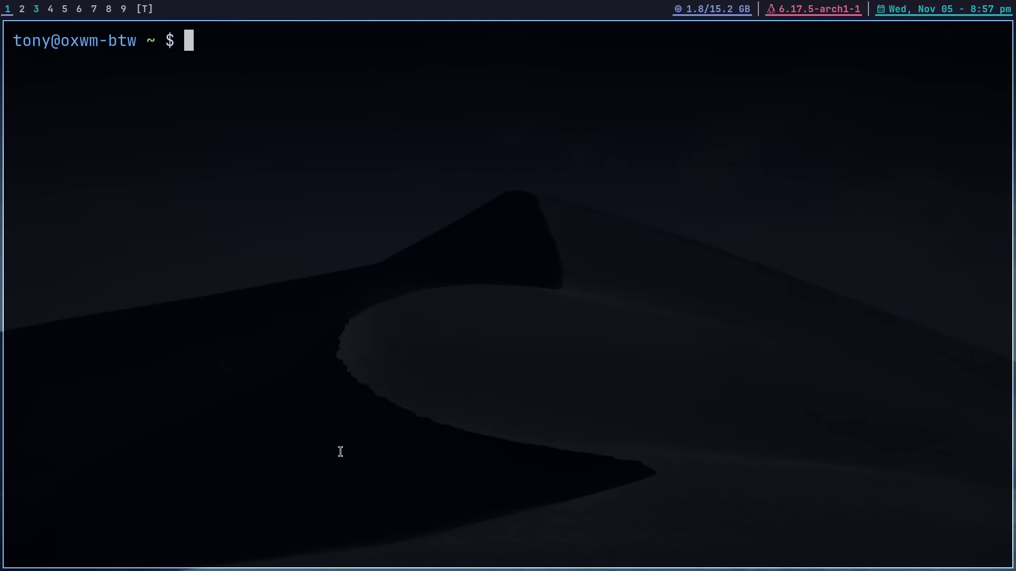
End the current graphical session with pkill and start niri from the console
{"action": "type", "text": "pkil"}
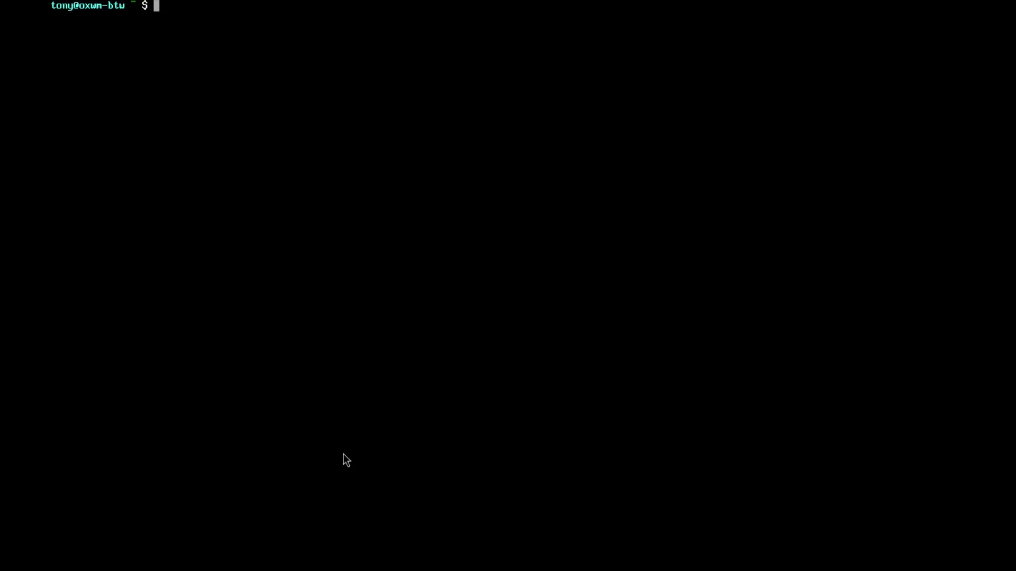
{"action": "type", "text": "niri"}
{"action": "key", "text": "Return"}
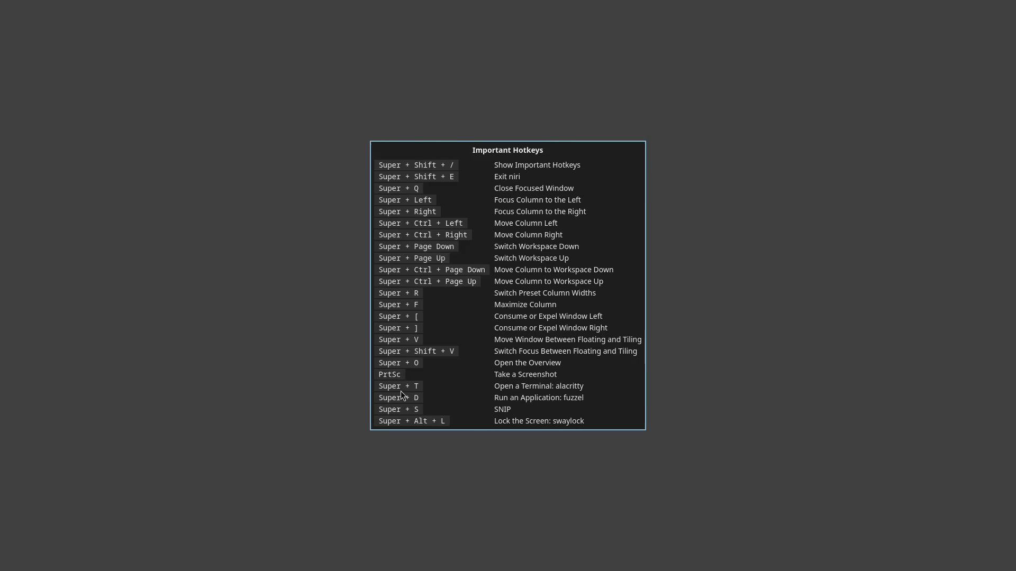
Dismiss the Important Hotkeys overlay and open an Alacritty terminal maximized to the full column width
{"action": "left_click", "coordinate": [579, 373]}
{"action": "key", "text": "super+t"}
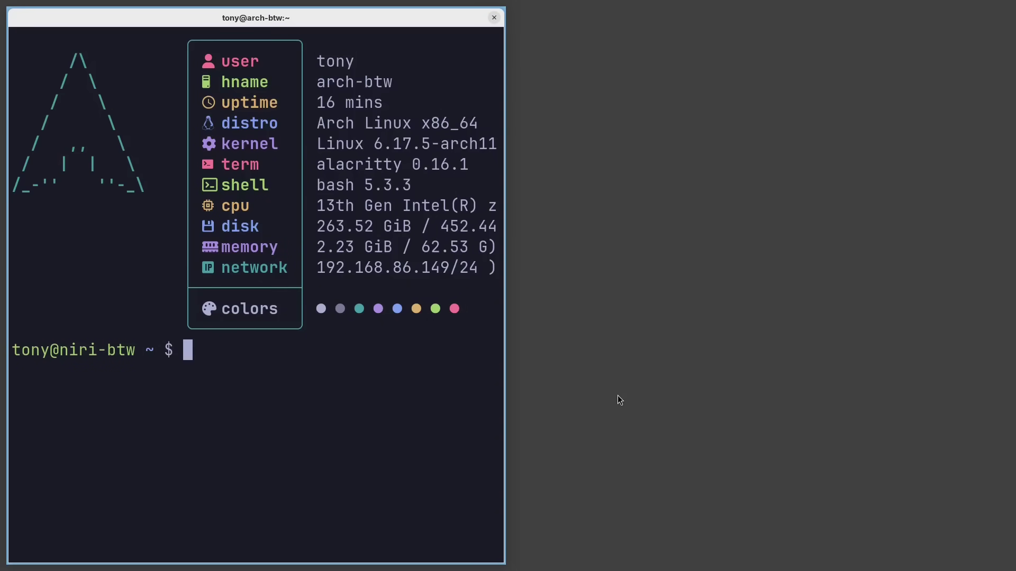
{"action": "key", "text": "super+f"}
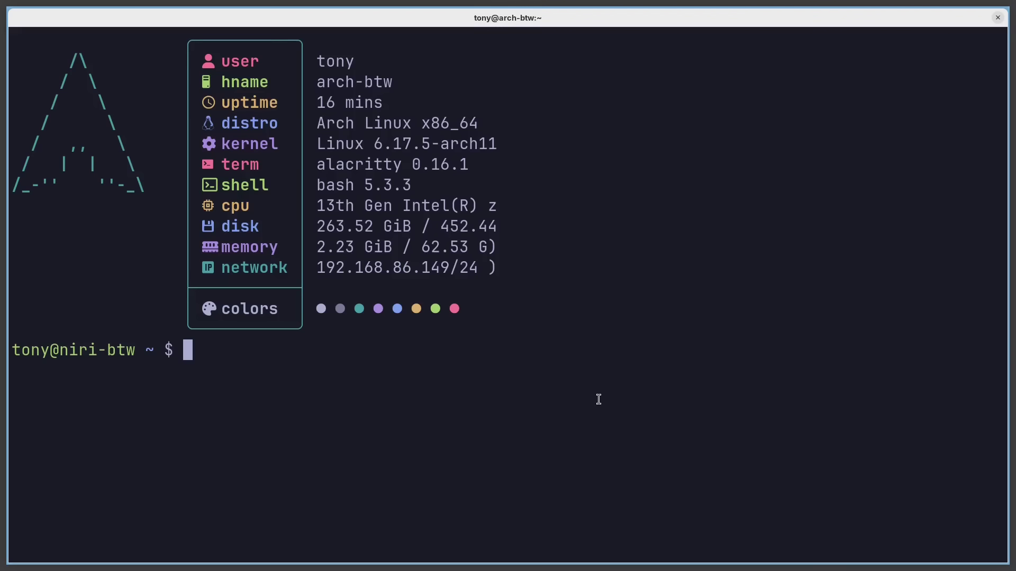
Open .config/niri/config.kdl in nvim
{"action": "type", "text": "nvim ."}
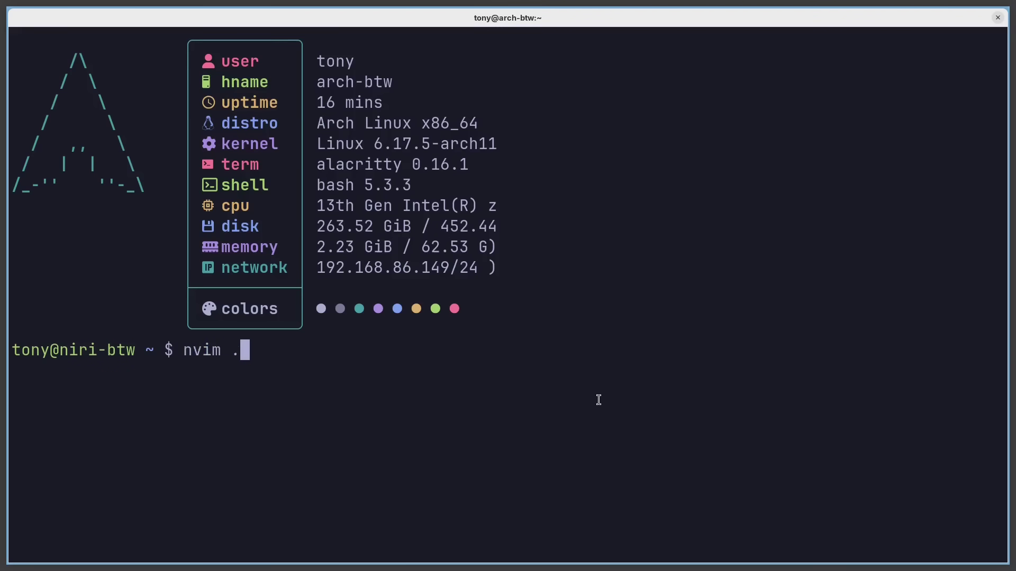
{"action": "type", "text": "config/niri/config"}
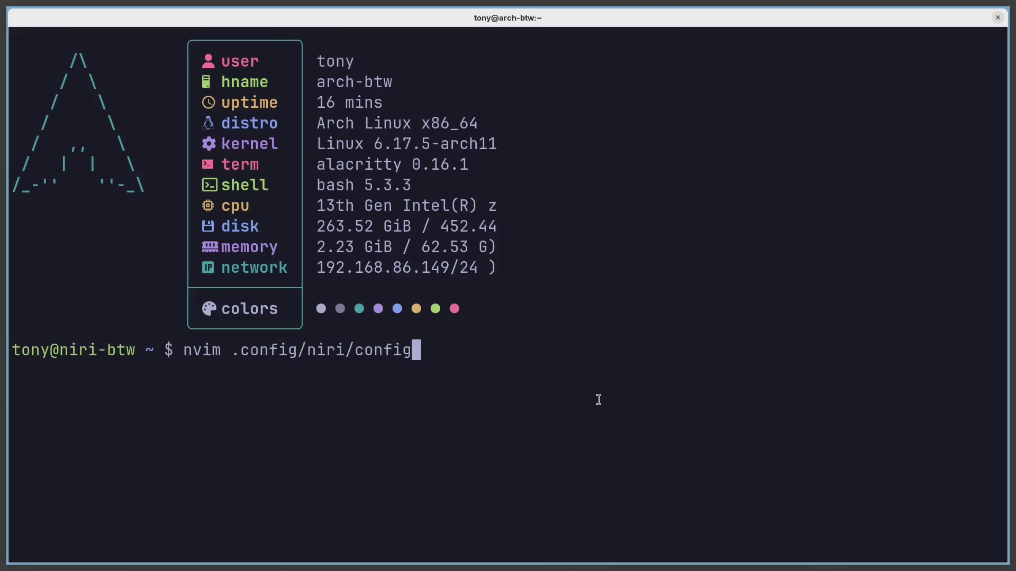
{"action": "key", "text": "Tab"}
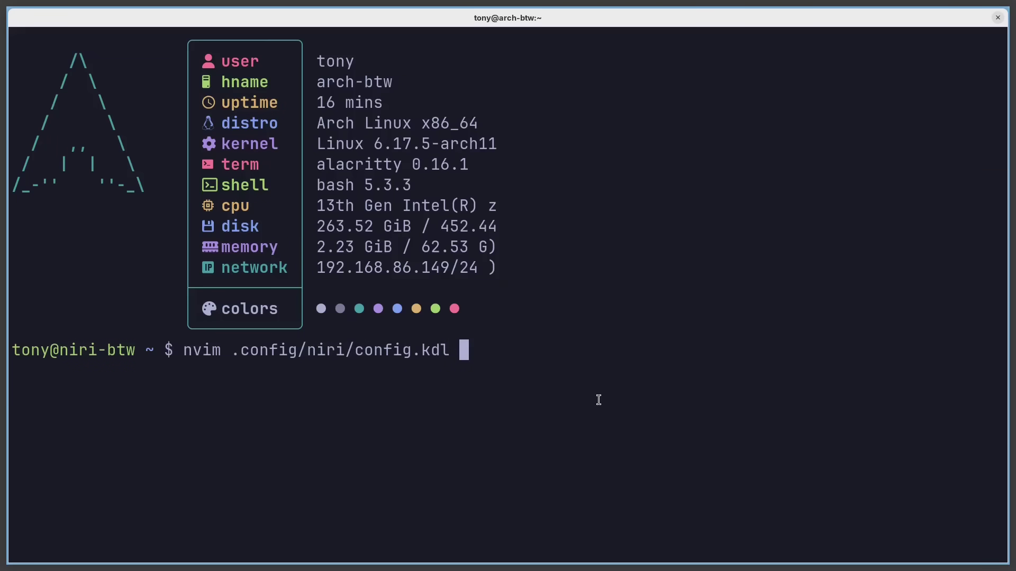
{"action": "key", "text": "Return"}
Add the line prefer-no-csd directly above the input block in config.kdl and save the file
{"action": "key", "text": "o"}
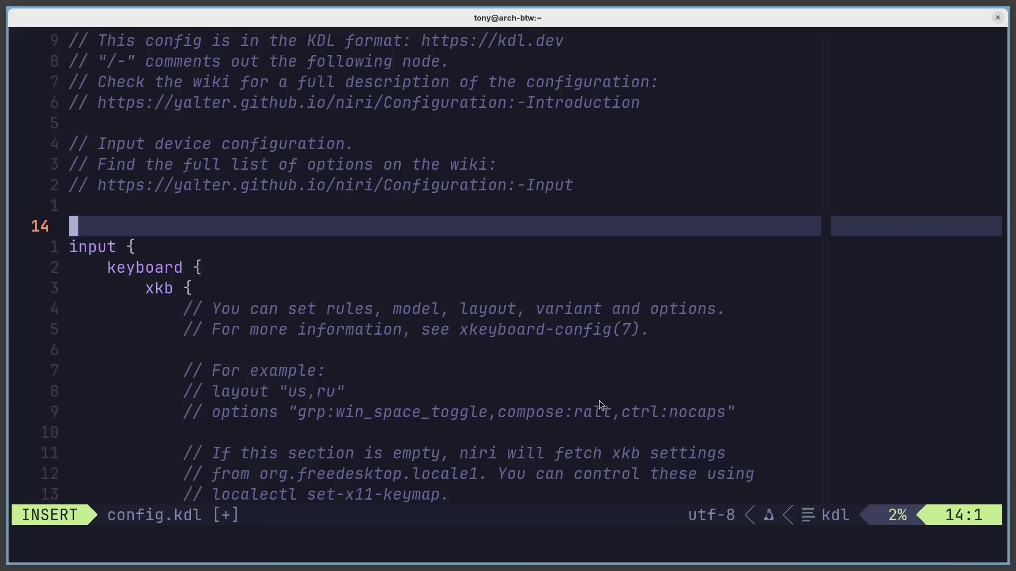
{"action": "type", "text": "iprefer-no-csd"}
{"action": "key", "text": "Escape"}
{"action": "type", "text": ":w"}
{"action": "key", "text": "Return"}
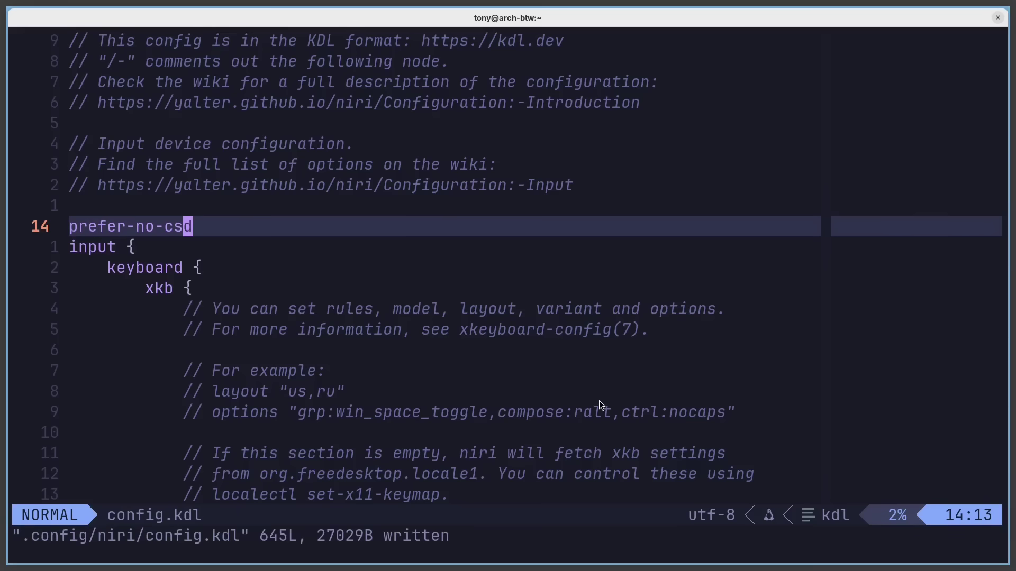
{"action": "key", "text": "Return"}
{"action": "key", "text": "k"}
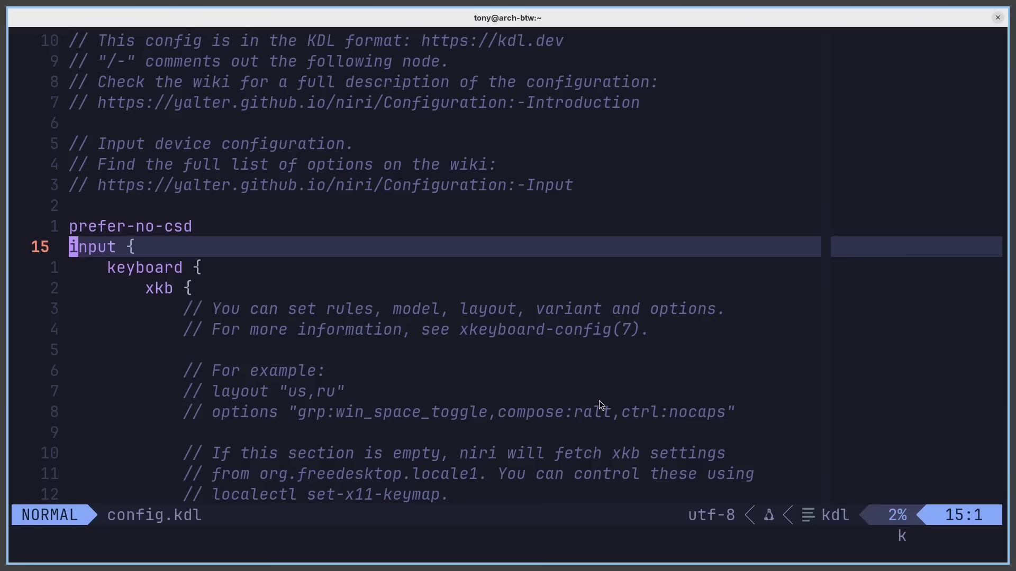
Open a new terminal to check how it looks without client-side decorations, and close it
{"action": "key", "text": "super+t"}
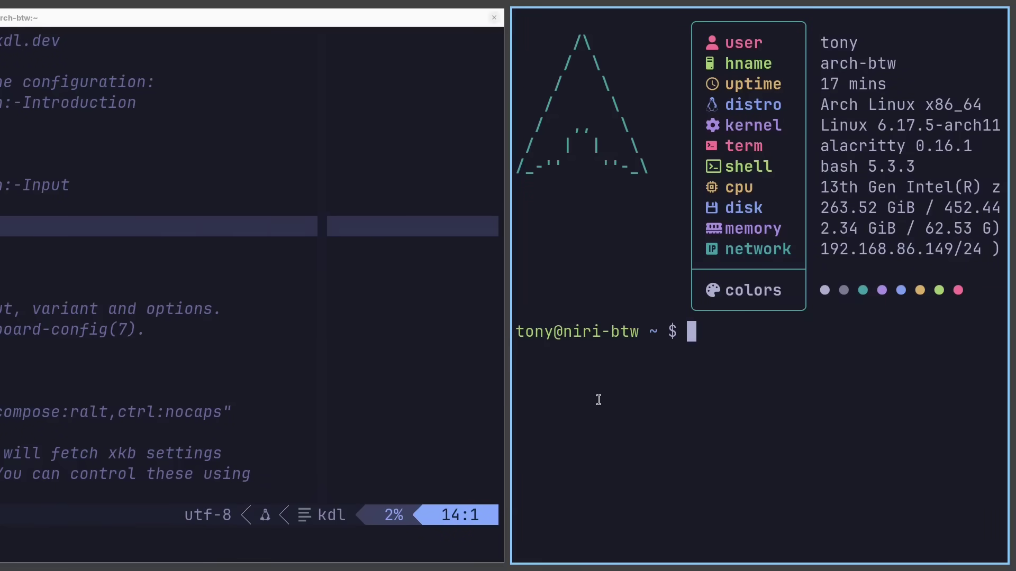
{"action": "key", "text": "super+q"}
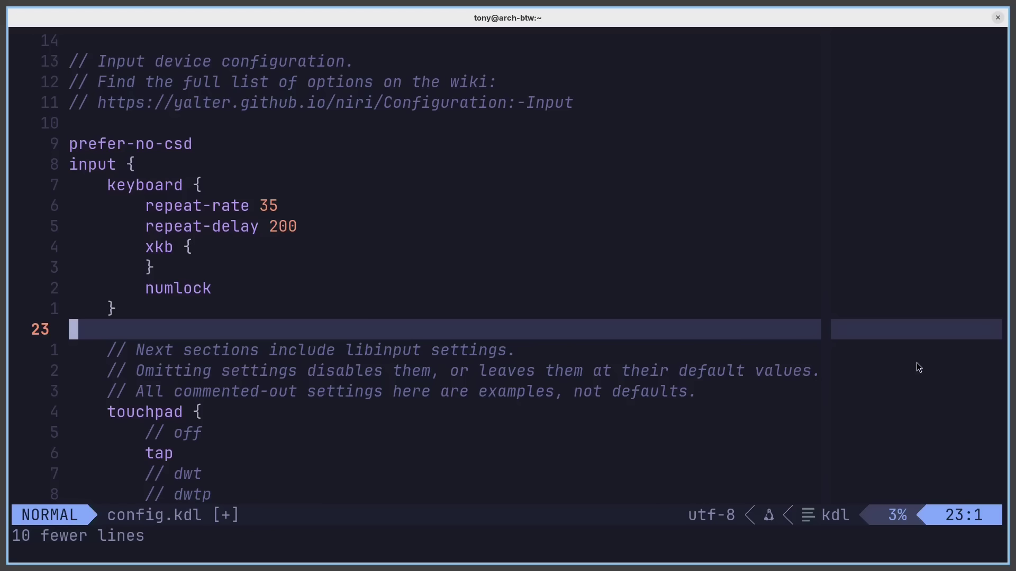
Delete the three libinput comment lines directly above the touchpad block in config.kdl
{"action": "key", "text": "j"}
{"action": "key", "text": "shift+v"}
{"action": "key", "text": "j"}
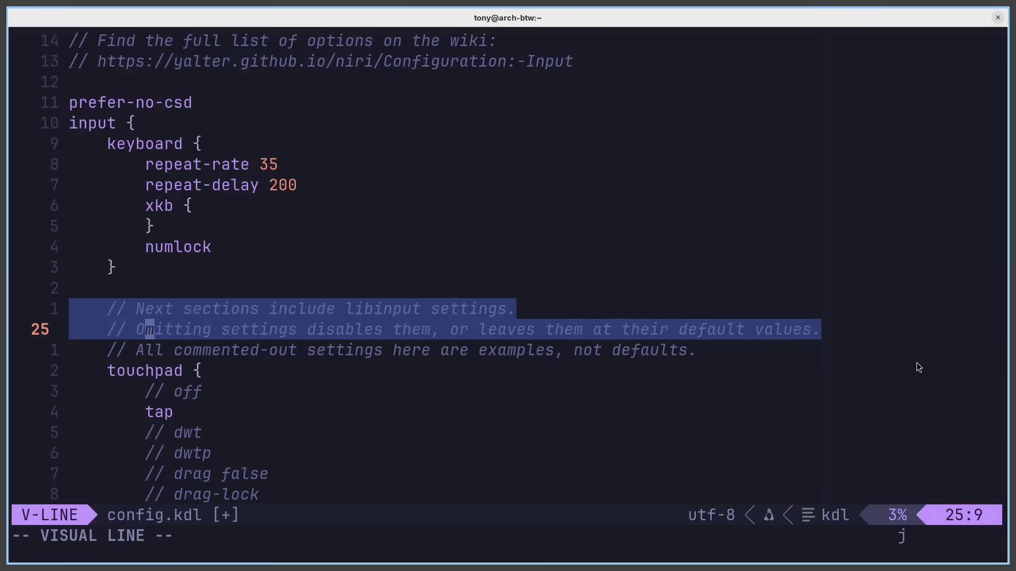
Comment out natural-scroll in the touchpad block and save the file
{"action": "key", "text": "j"}
{"action": "key", "text": "d"}
{"action": "key", "text": "j"}
{"action": "key", "text": "j"}
{"action": "key", "text": "j"}
{"action": "key", "text": "j"}
{"action": "key", "text": "j"}
{"action": "key", "text": "j"}
{"action": "key", "text": "j"}
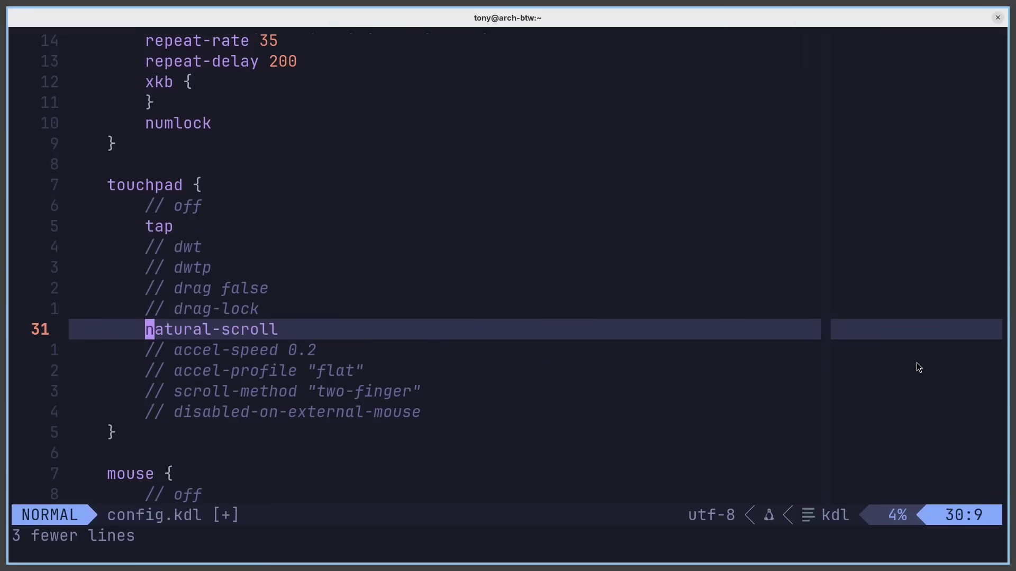
{"action": "key", "text": "j"}
{"action": "key", "text": "k"}
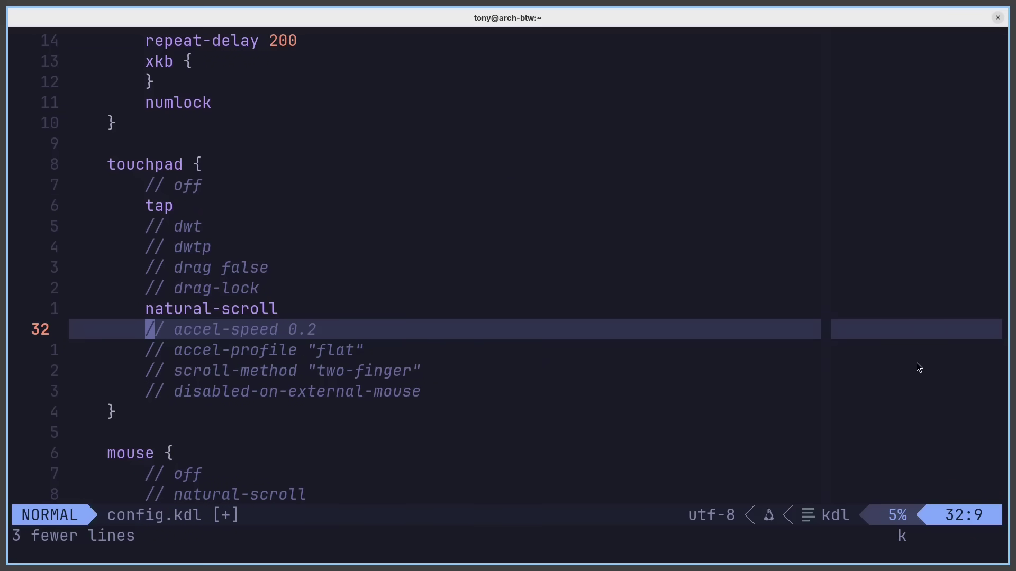
{"action": "key", "text": "k"}
{"action": "key", "text": "k"}
{"action": "key", "text": "j"}
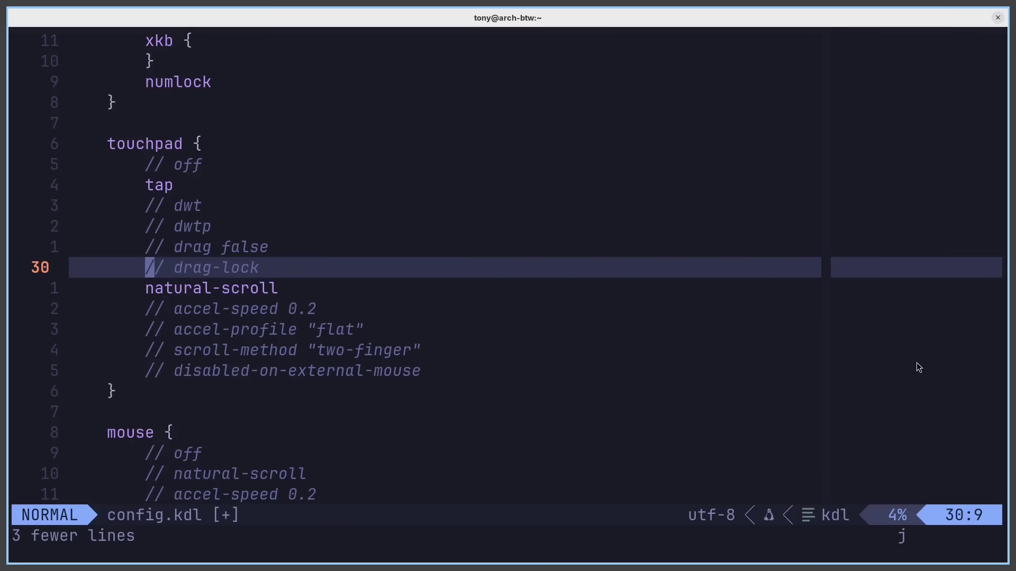
{"action": "key", "text": "j"}
{"action": "key", "text": "g"}
{"action": "key", "text": "c"}
{"action": "key", "text": "c"}
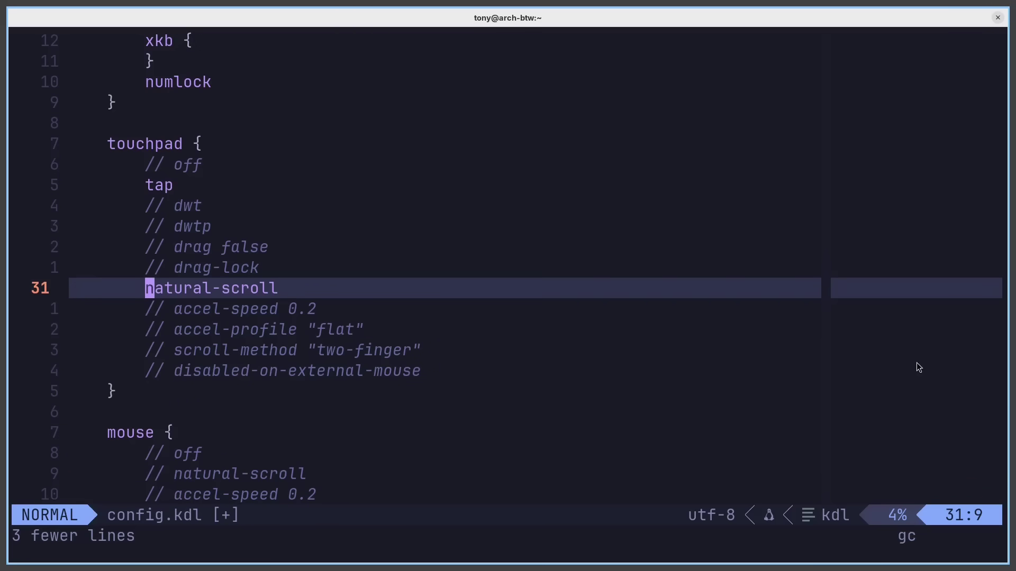
{"action": "type", "text": ":w"}
{"action": "key", "text": "Return"}
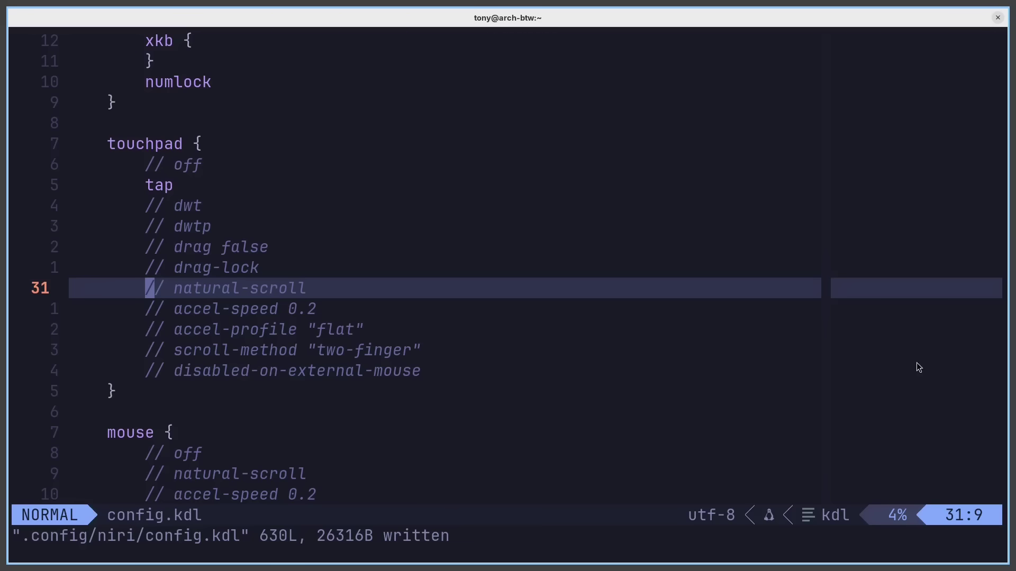
Delete all commented-out lines inside the mouse and trackpoint blocks, leaving both blocks empty
{"action": "key", "text": "j"}
{"action": "key", "text": "j"}
{"action": "key", "text": "j"}
{"action": "key", "text": "j"}
{"action": "key", "text": "j"}
{"action": "key", "text": "j"}
{"action": "key", "text": "j"}
{"action": "key", "text": "j"}
{"action": "key", "text": "shift+v"}
{"action": "key", "text": "j"}
{"action": "key", "text": "j"}
{"action": "key", "text": "j"}
{"action": "key", "text": "j"}
{"action": "key", "text": "d"}
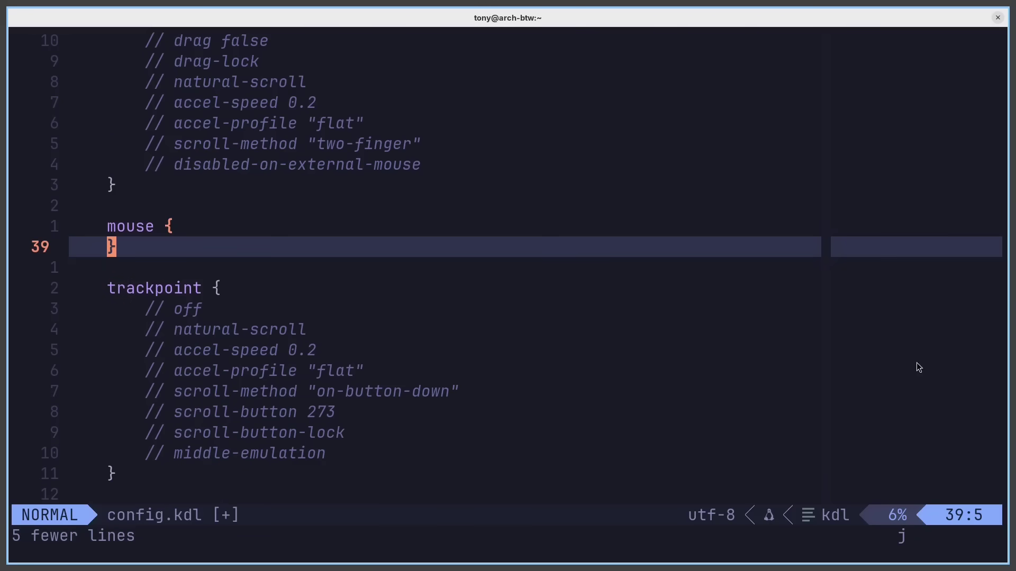
{"action": "key", "text": "j"}
{"action": "key", "text": "j"}
{"action": "key", "text": "j"}
{"action": "key", "text": "d"}
{"action": "key", "text": "i"}
{"action": "key", "text": "braceleft"}
{"action": "key", "text": "j"}
{"action": "key", "text": "j"}
{"action": "key", "text": "shift+v"}
{"action": "key", "text": "j"}
{"action": "key", "text": "j"}
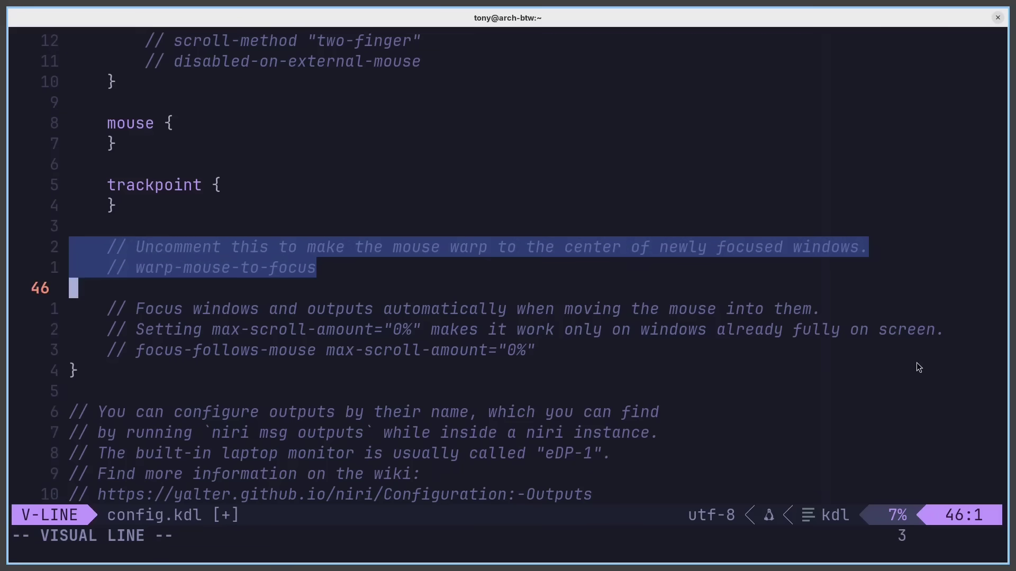
Uncomment the focus-follows-mouse max-scroll-amount="0%" line at the end of the input block and save the file
{"action": "key", "text": "j"}
{"action": "key", "text": "k"}
{"action": "key", "text": "Escape"}
{"action": "key", "text": "j"}
{"action": "key", "text": "j"}
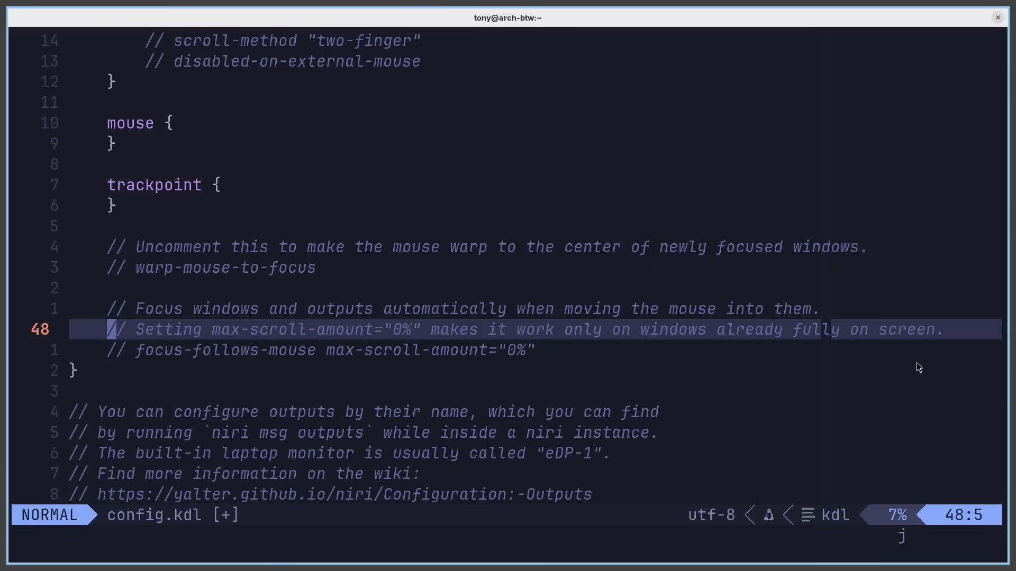
{"action": "key", "text": "j"}
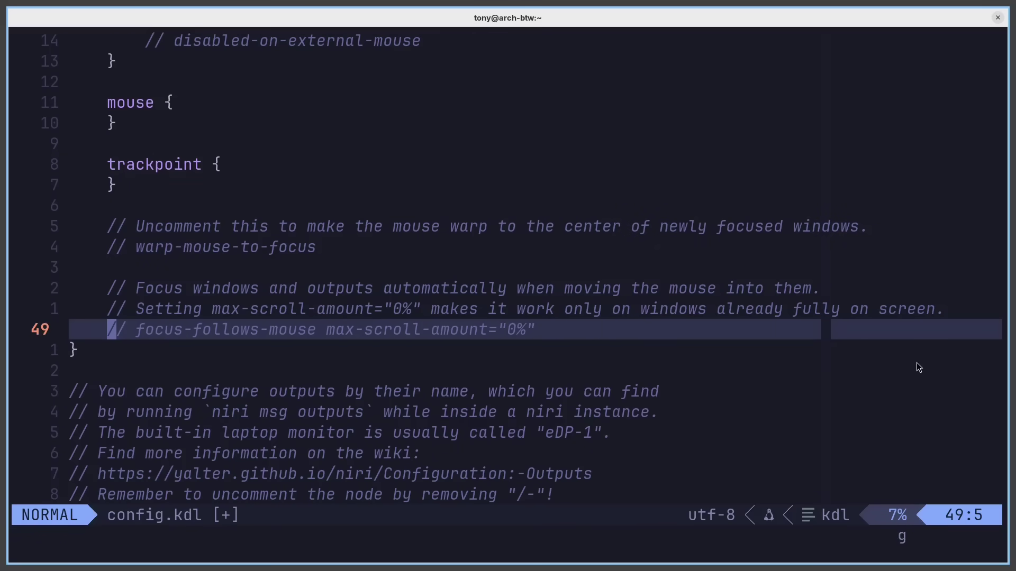
{"action": "key", "text": "g"}
{"action": "key", "text": "c"}
{"action": "key", "text": "c"}
{"action": "key", "text": "colon"}
{"action": "type", "text": "w"}
{"action": "key", "text": "Return"}
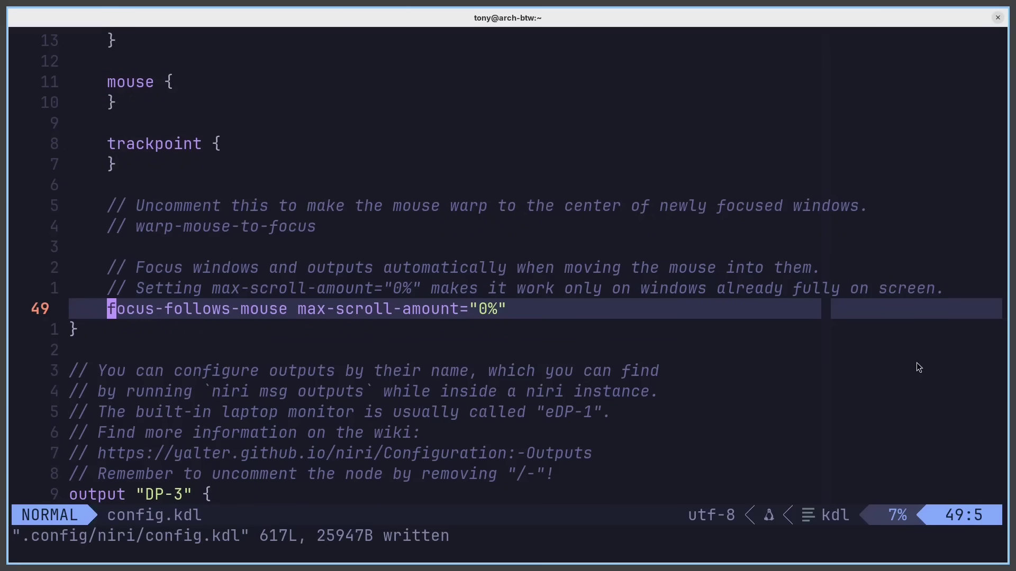
Open two new terminals and test that window focus follows the mouse between them
{"action": "key", "text": "super+t"}
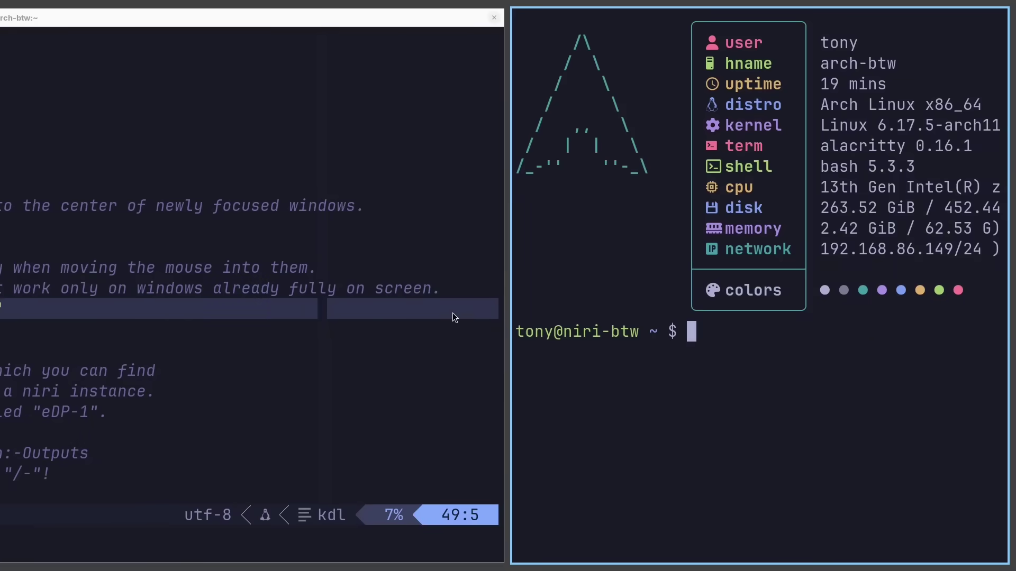
{"action": "key", "text": "super+t"}
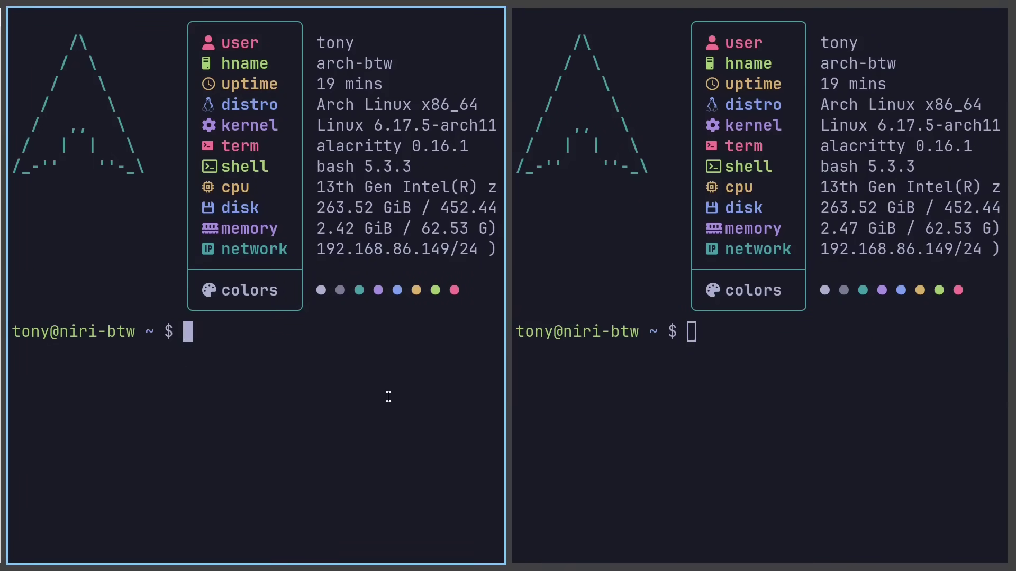
{"action": "key", "text": "super+Left"}
Look through the DP-3, DP-2, DP-4 and eDP-1 output blocks in config.kdl
{"action": "scroll", "coordinate": [157, 313], "scroll_direction": "down", "scroll_amount": 6}
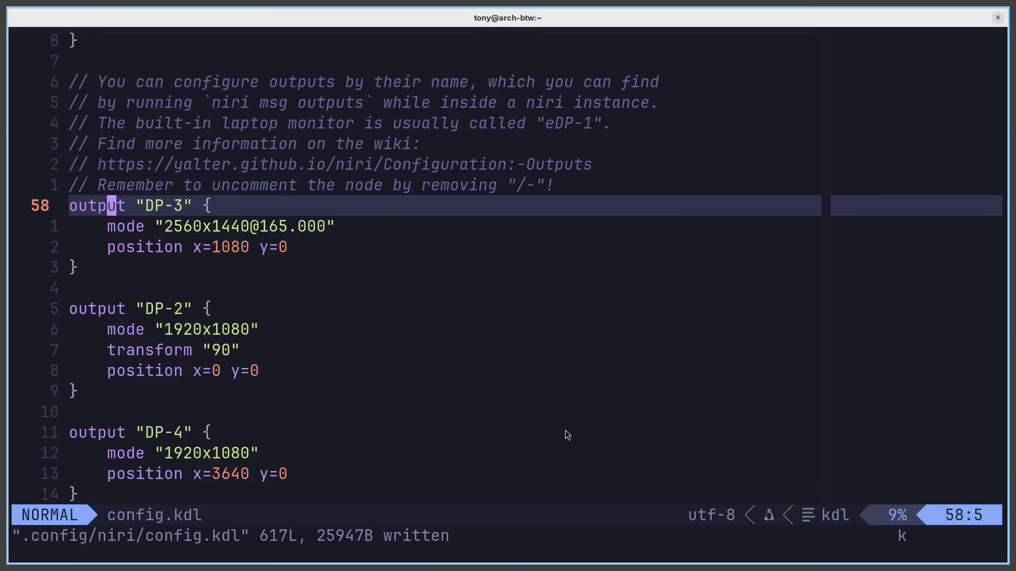
{"action": "key", "text": "j"}
{"action": "key", "text": "j"}
{"action": "key", "text": "j"}
{"action": "key", "text": "j"}
{"action": "key", "text": "j"}
{"action": "key", "text": "j"}
{"action": "key", "text": "j"}
{"action": "key", "text": "j"}
{"action": "key", "text": "j"}
{"action": "key", "text": "j"}
{"action": "key", "text": "j"}
{"action": "key", "text": "j"}
{"action": "key", "text": "j"}
{"action": "key", "text": "j"}
{"action": "key", "text": "j"}
{"action": "key", "text": "j"}
{"action": "key", "text": "j"}
{"action": "key", "text": "j"}
{"action": "key", "text": "j"}
{"action": "key", "text": "j"}
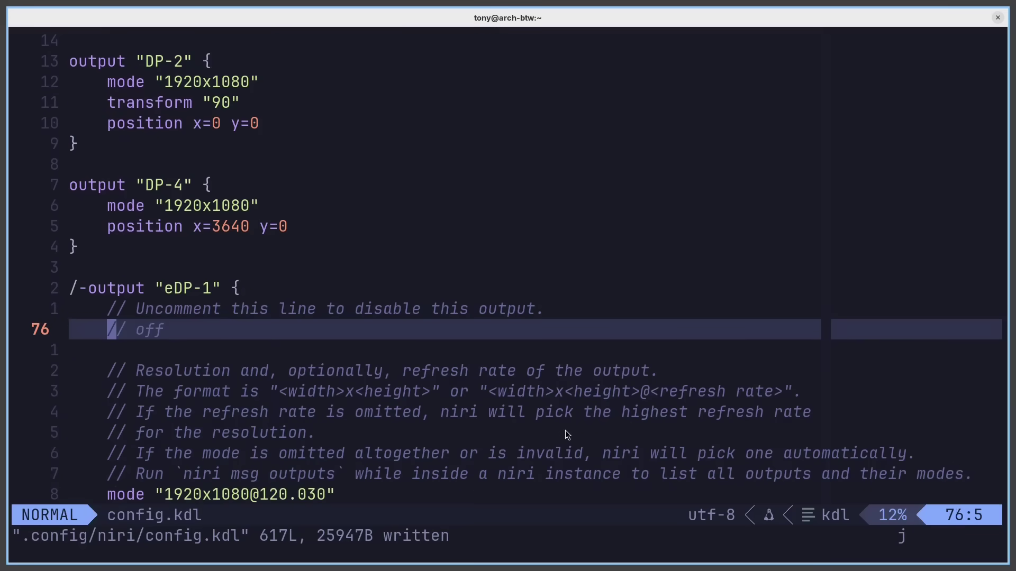
{"action": "key", "text": "k"}
{"action": "key", "text": "k"}
{"action": "key", "text": "k"}
{"action": "key", "text": "k"}
{"action": "key", "text": "k"}
{"action": "key", "text": "k"}
{"action": "key", "text": "k"}
{"action": "key", "text": "k"}
{"action": "key", "text": "j"}
{"action": "key", "text": "j"}
{"action": "key", "text": "j"}
{"action": "key", "text": "j"}
{"action": "key", "text": "k"}
{"action": "key", "text": "k"}
{"action": "key", "text": "k"}
{"action": "key", "text": "k"}
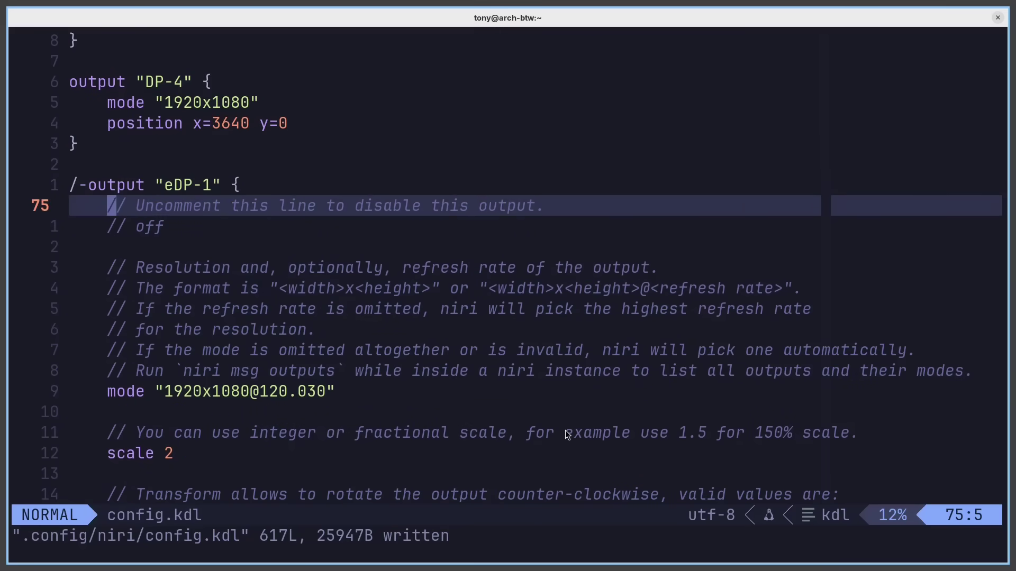
{"action": "key", "text": "k"}
{"action": "key", "text": "k"}
{"action": "key", "text": "k"}
{"action": "key", "text": "k"}
{"action": "key", "text": "k"}
{"action": "key", "text": "k"}
{"action": "key", "text": "k"}
{"action": "key", "text": "k"}
{"action": "key", "text": "k"}
{"action": "key", "text": "k"}
{"action": "key", "text": "k"}
{"action": "key", "text": "k"}
{"action": "key", "text": "k"}
{"action": "key", "text": "k"}
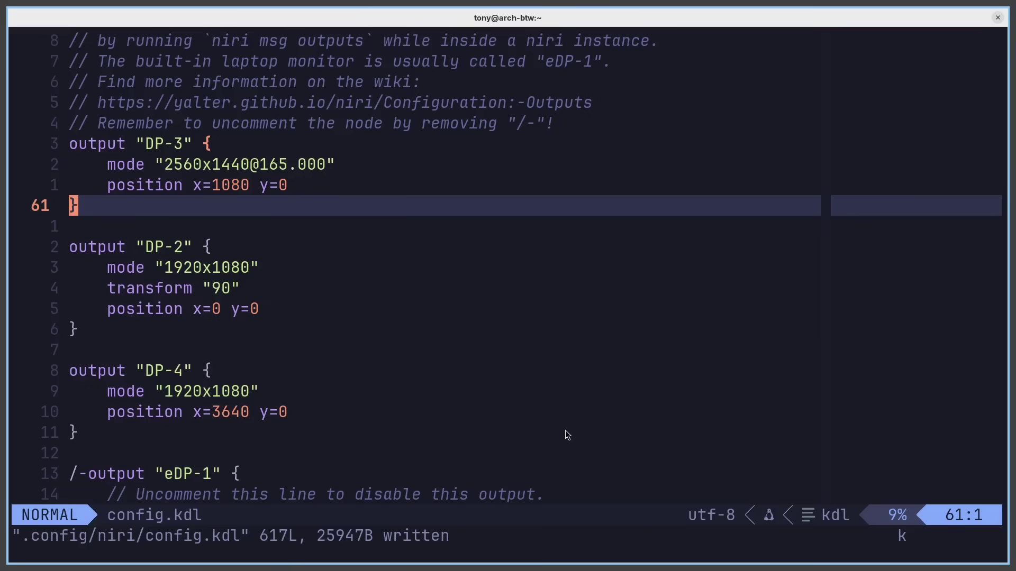
{"action": "key", "text": "k"}
{"action": "key", "text": "k"}
{"action": "key", "text": "k"}
{"action": "key", "text": "k"}
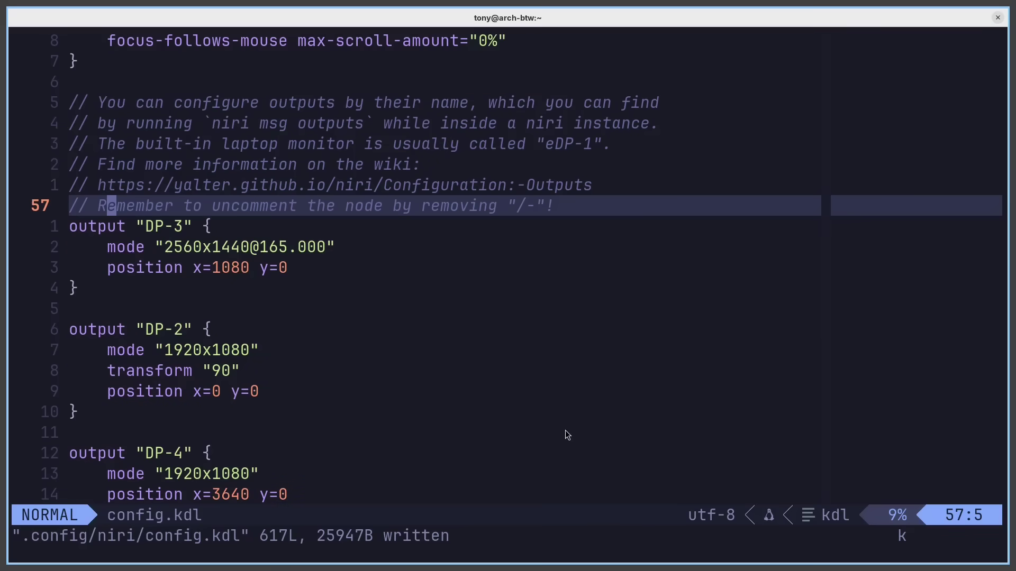
{"action": "key", "text": "k"}
Run niri msg outputs in a new terminal and examine the listed monitors and their available modes
{"action": "key", "text": "super+t"}
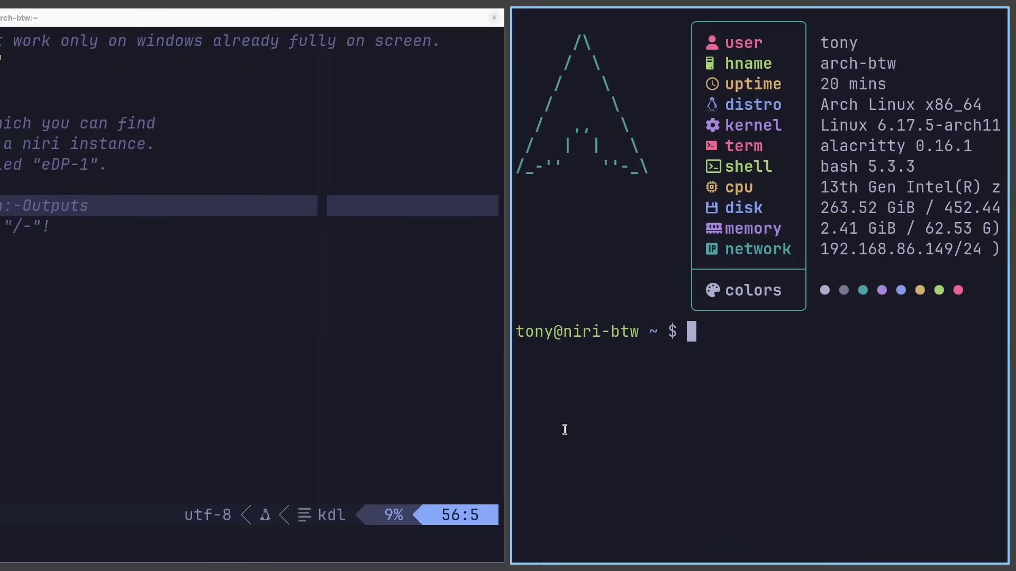
{"action": "type", "text": "niri msg outputs"}
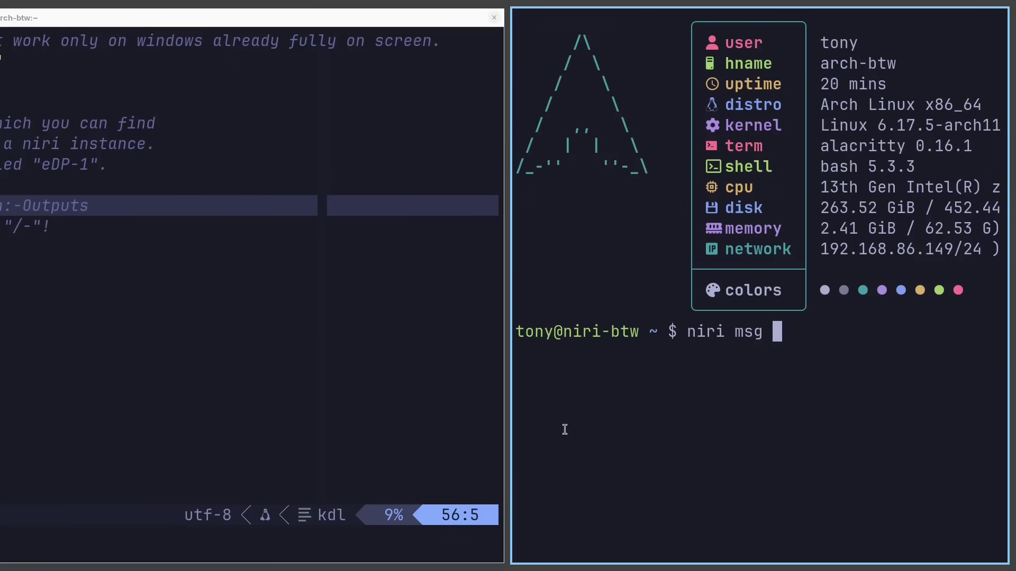
{"action": "key", "text": "Return"}
{"action": "scroll", "coordinate": [565, 430], "scroll_direction": "up", "scroll_amount": 5}
{"action": "scroll", "coordinate": [609, 430], "scroll_direction": "down", "scroll_amount": 3}
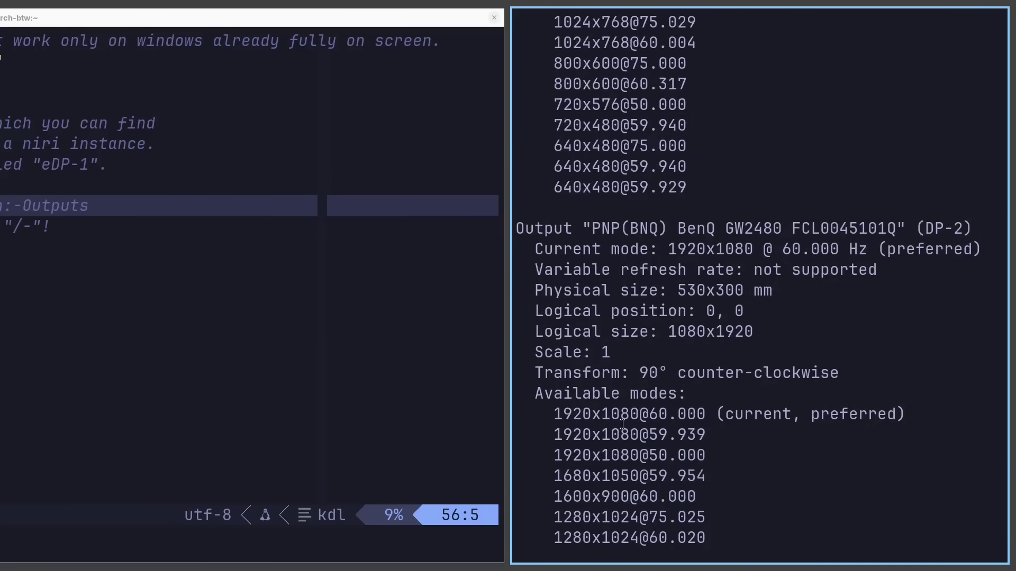
{"action": "scroll", "coordinate": [635, 431], "scroll_direction": "up", "scroll_amount": 2}
{"action": "scroll", "coordinate": [650, 431], "scroll_direction": "down", "scroll_amount": 5}
{"action": "scroll", "coordinate": [650, 431], "scroll_direction": "up", "scroll_amount": 7}
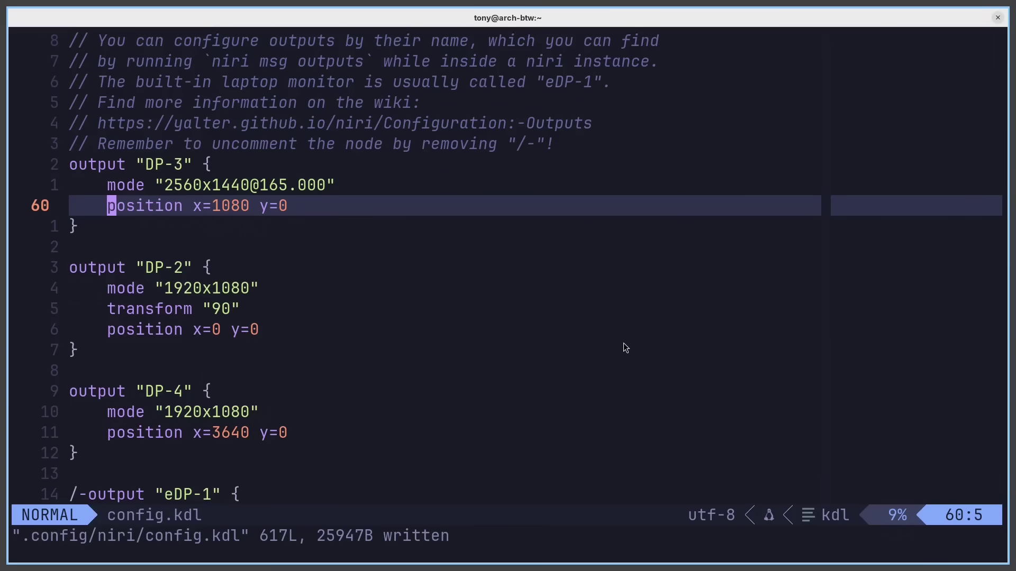
Compare the mode, transform and position settings of the three active monitor outputs in config.kdl
{"action": "key", "text": "j"}
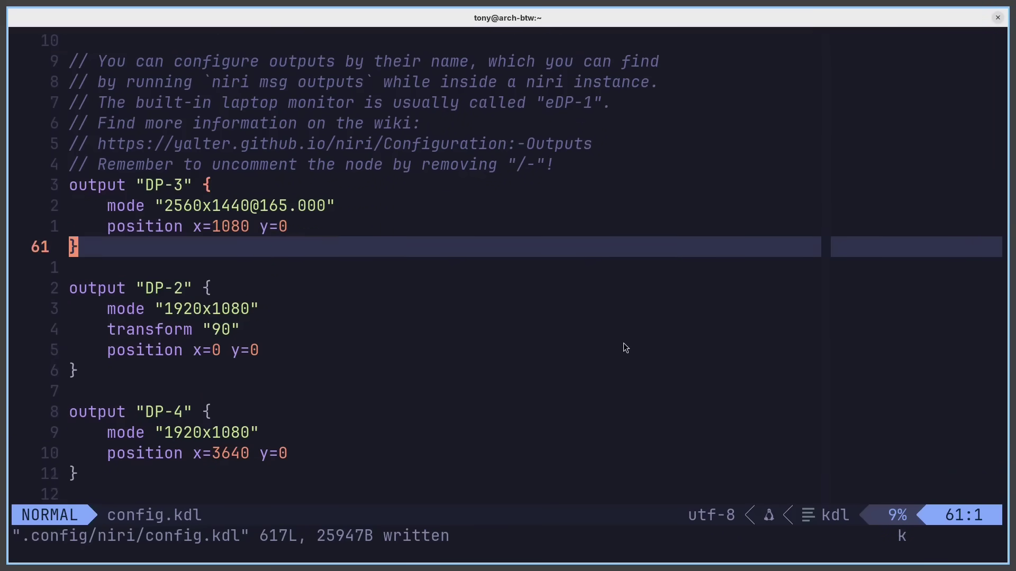
{"action": "key", "text": "7"}
{"action": "key", "text": "j"}
{"action": "key", "text": "k"}
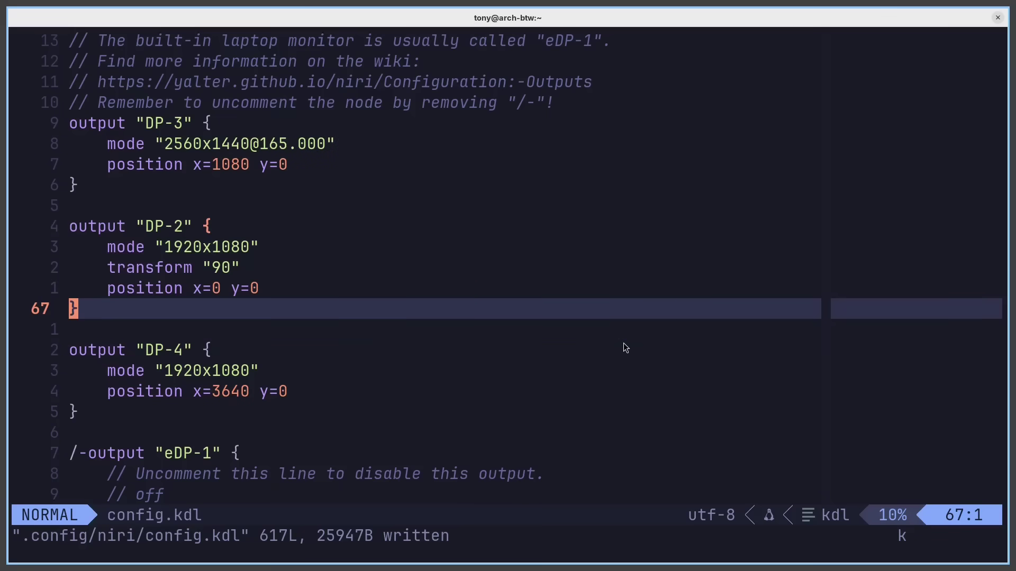
{"action": "key", "text": "k"}
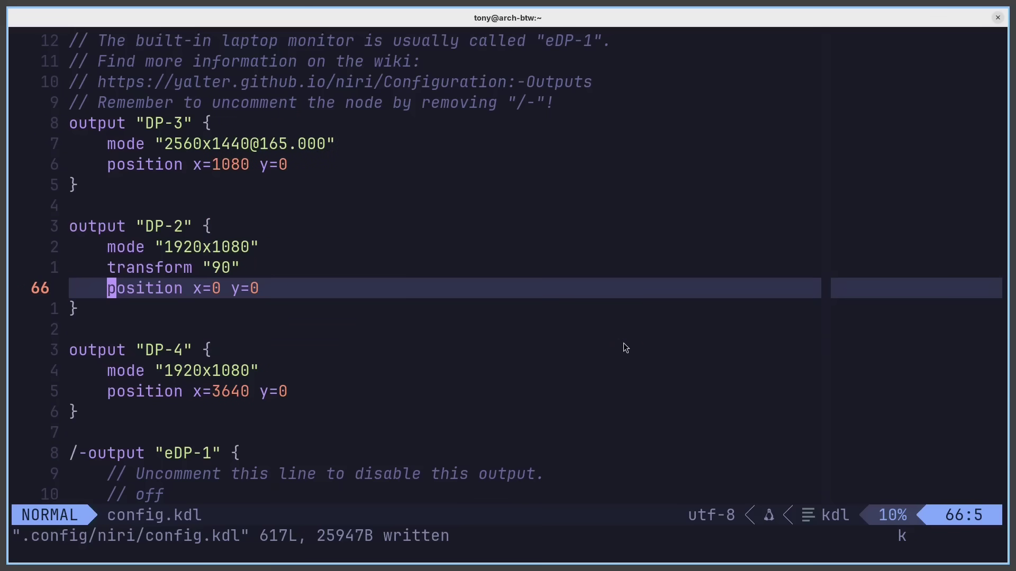
{"action": "key", "text": "3"}
{"action": "key", "text": "j"}
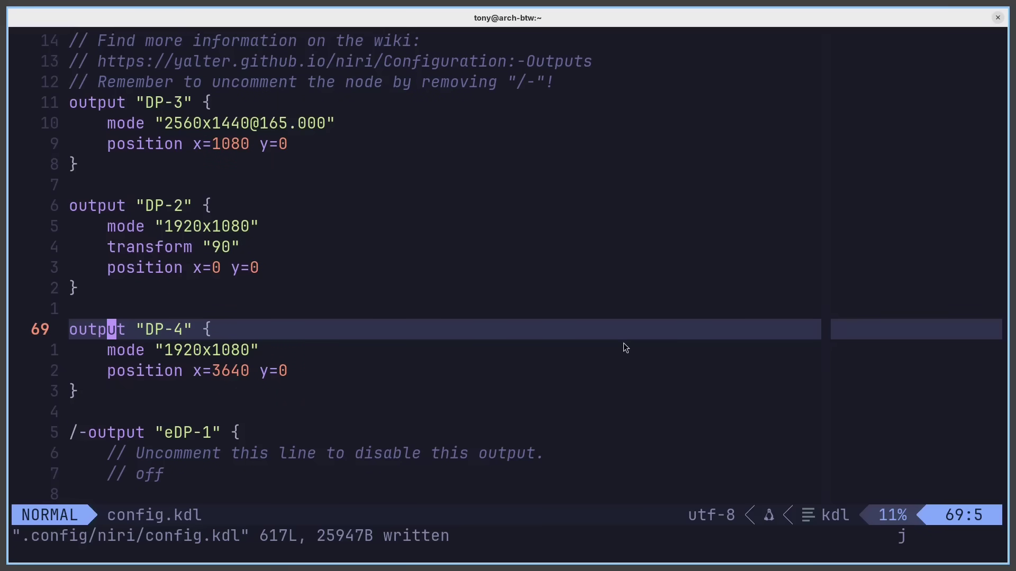
{"action": "key", "text": "k"}
{"action": "key", "text": "k"}
{"action": "key", "text": "k"}
{"action": "key", "text": "k"}
{"action": "key", "text": "k"}
{"action": "key", "text": "k"}
{"action": "key", "text": "k"}
{"action": "key", "text": "k"}
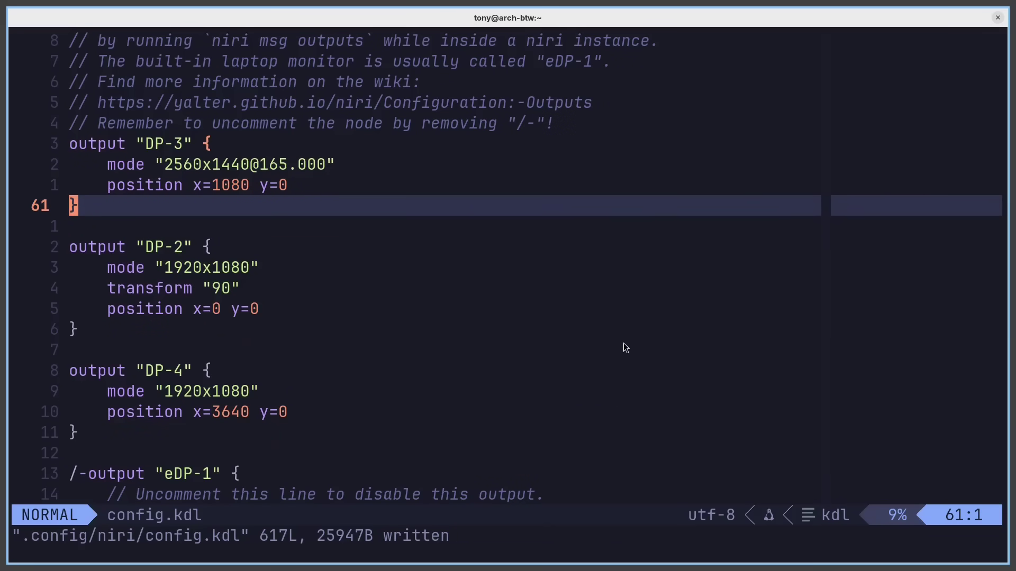
Find "Key" in config.kdl and delete the explanatory comments above the Mod+Shift+Slash bind in the binds block
{"action": "type", "text": "/Key"}
{"action": "key", "text": "Return"}
{"action": "key", "text": "j"}
{"action": "key", "text": "k"}
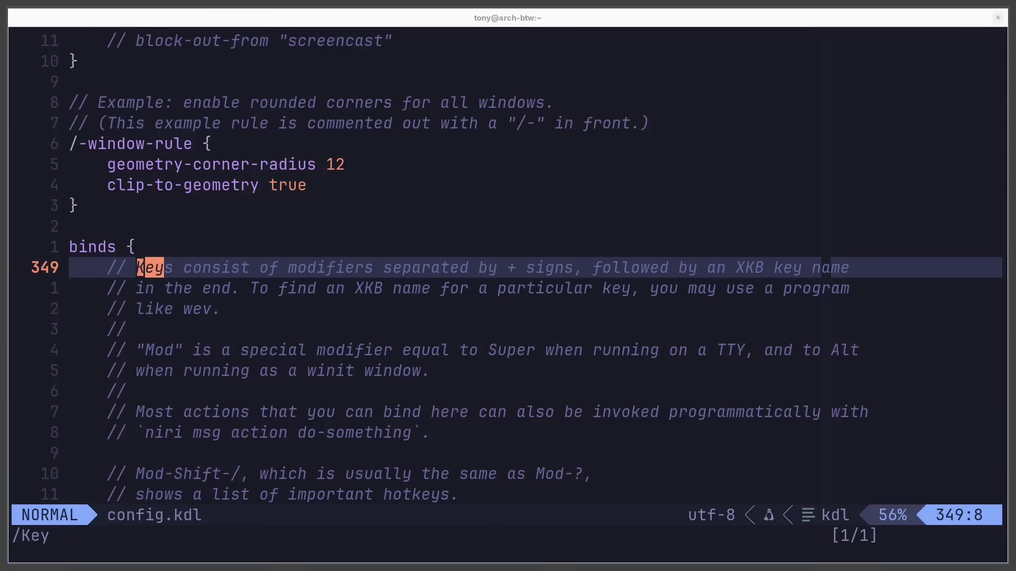
{"action": "key", "text": "shift+v"}
{"action": "key", "text": "j"}
{"action": "key", "text": "j"}
{"action": "key", "text": "j"}
{"action": "key", "text": "j"}
{"action": "key", "text": "j"}
{"action": "key", "text": "j"}
{"action": "key", "text": "j"}
{"action": "key", "text": "j"}
{"action": "key", "text": "j"}
{"action": "key", "text": "j"}
{"action": "key", "text": "j"}
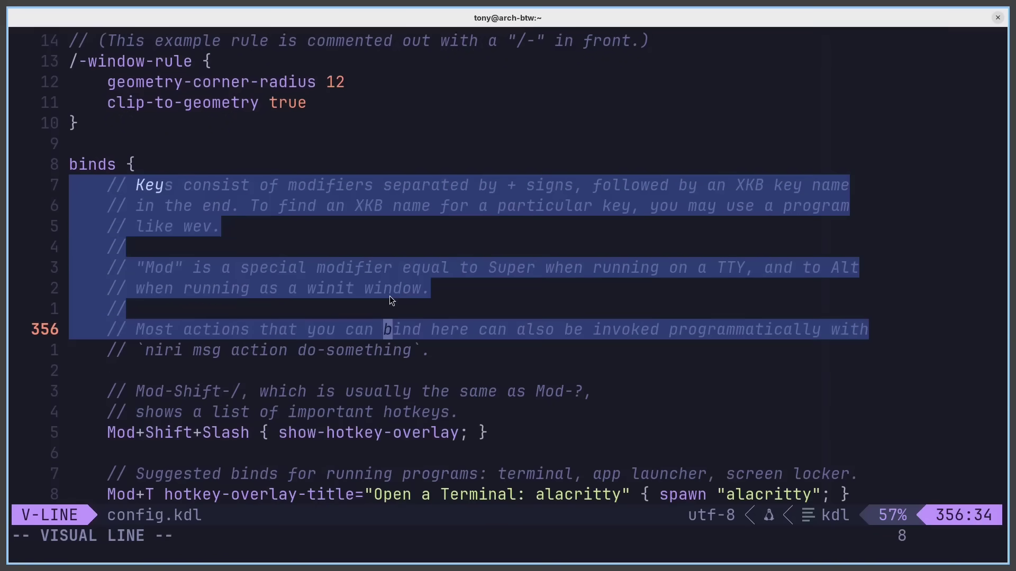
{"action": "key", "text": "d"}
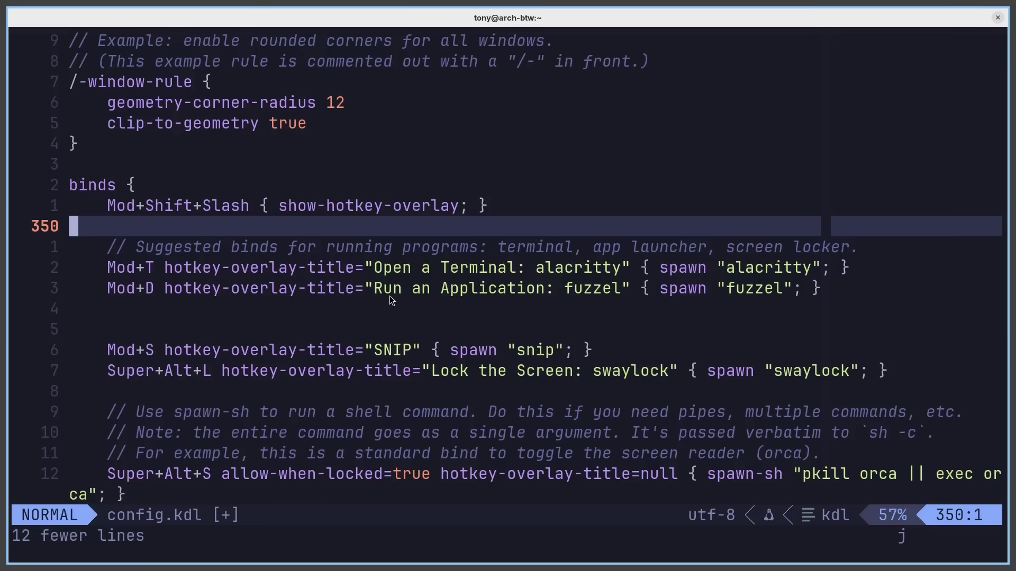
Change the key combination of the "Open a Terminal: alacritty" bind to Mod+Return and save the file
{"action": "key", "text": "j"}
{"action": "key", "text": "j"}
{"action": "key", "text": "l"}
{"action": "key", "text": "l"}
{"action": "key", "text": "l"}
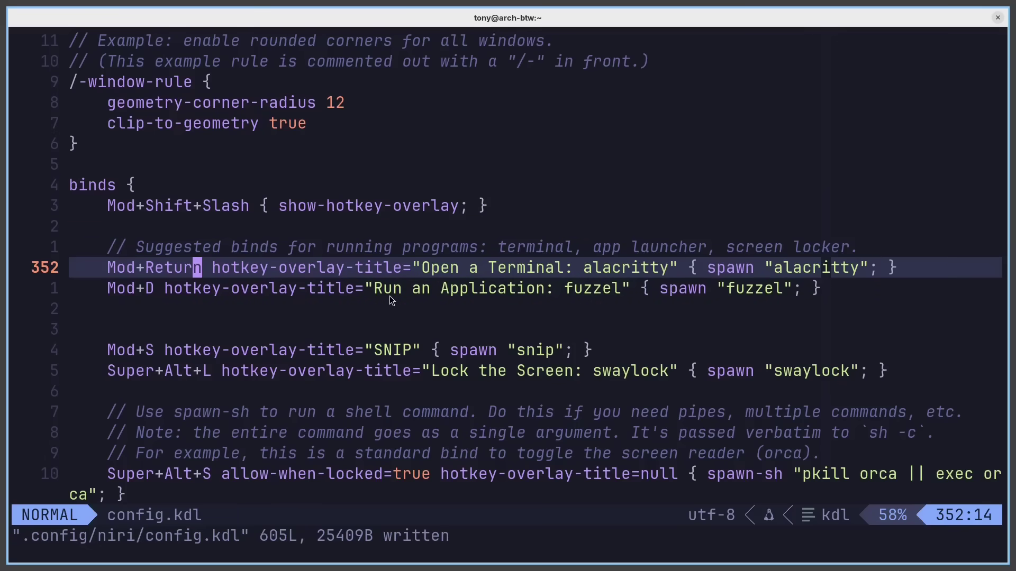
Test the new terminal bind by opening two terminals, and move the focus back and forth across the columns
{"action": "key", "text": "super+Return"}
{"action": "key", "text": "super+Return"}
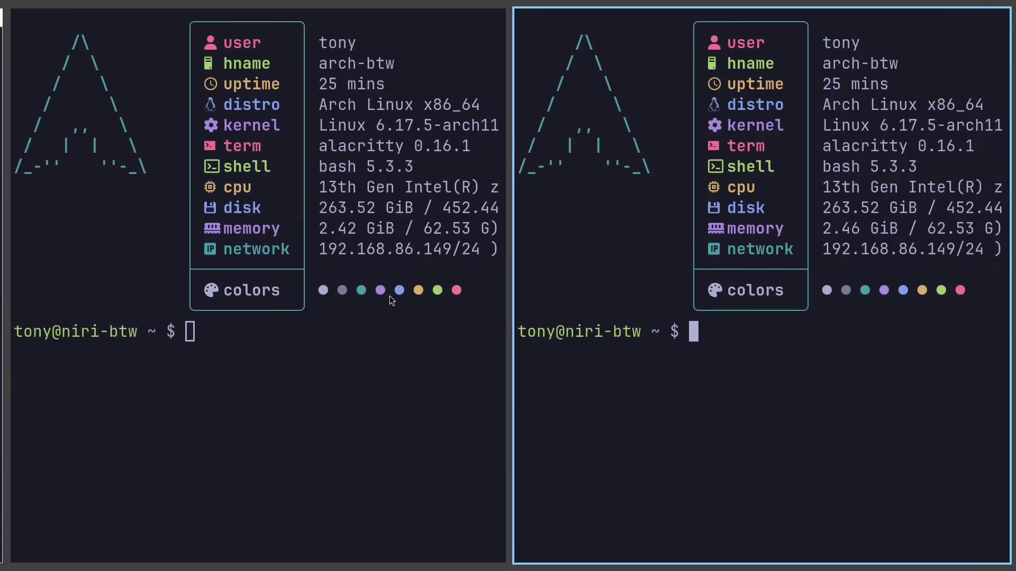
{"action": "key", "text": "super+h"}
{"action": "key", "text": "super+h"}
{"action": "key", "text": "super+h"}
{"action": "key", "text": "super+h"}
{"action": "key", "text": "super+l"}
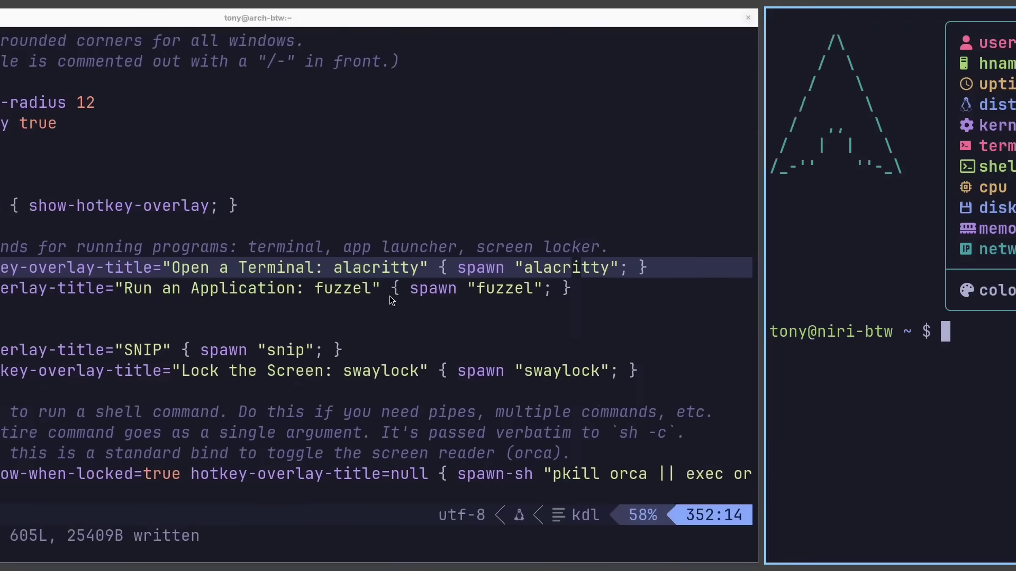
Move the focus across the columns and return to the terminal where config.kdl is being edited
{"action": "key", "text": "super+l"}
{"action": "key", "text": "super+l"}
{"action": "key", "text": "super+h"}
{"action": "key", "text": "super+h"}
{"action": "key", "text": "super+l"}
{"action": "key", "text": "super+Left"}
{"action": "key", "text": "super+Left"}
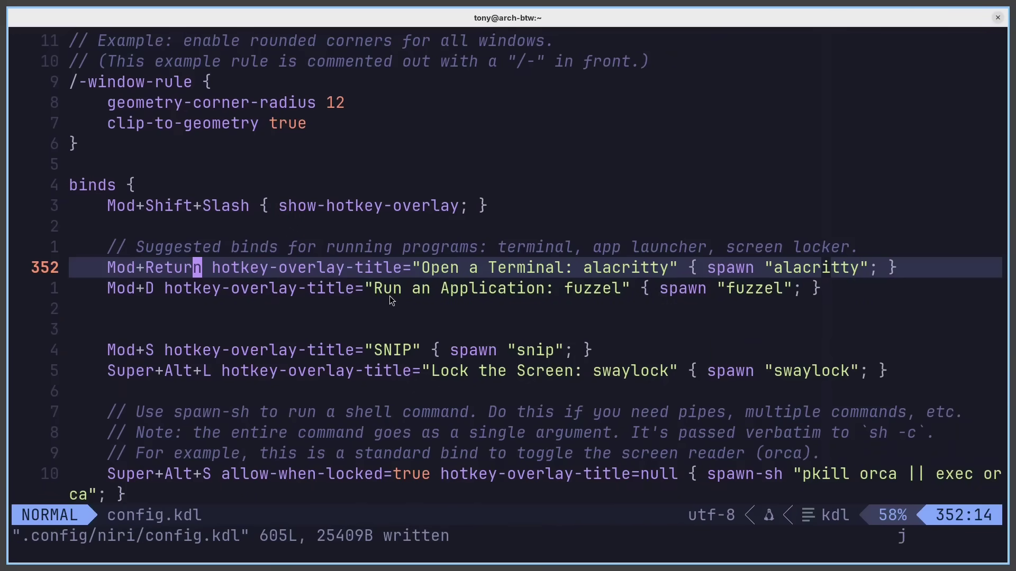
Go to the "Run an Application: fuzzel" bind and test it by opening and dismissing the launcher
{"action": "key", "text": "j"}
{"action": "key", "text": "super+d"}
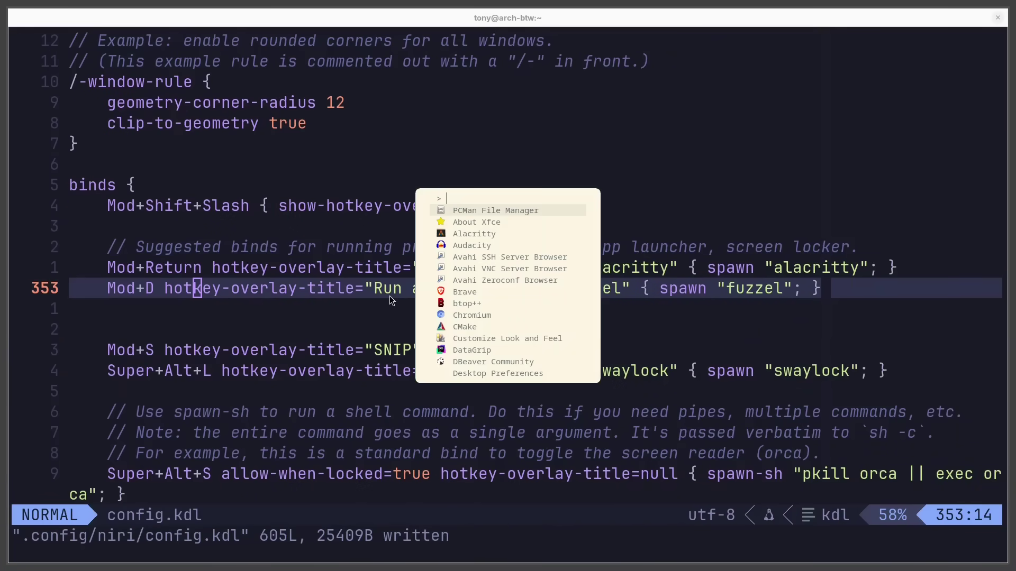
{"action": "key", "text": "Escape"}
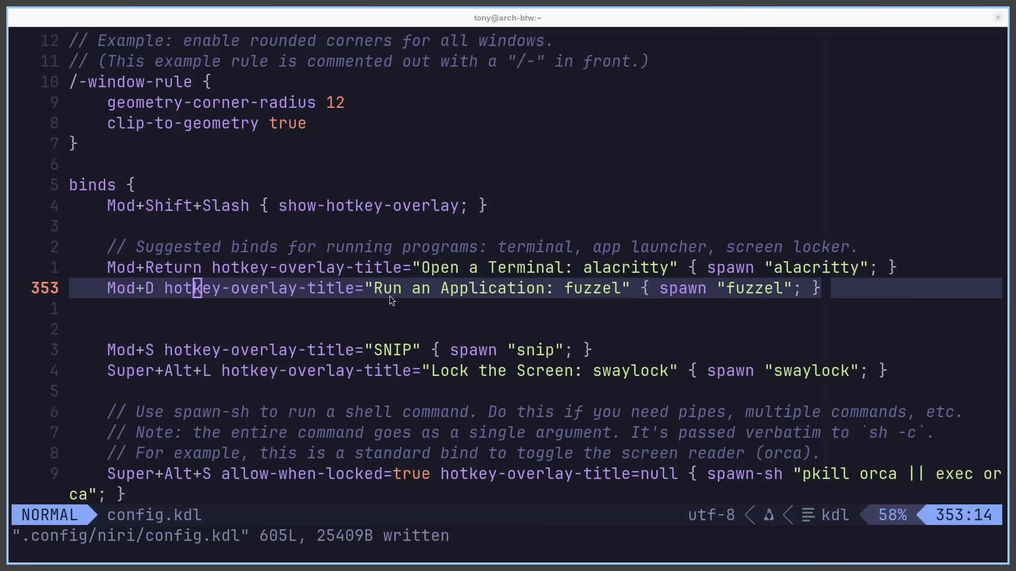
Make the Mod+D bind run "rofi -show drun" through spawn-sh, titled "Run an Application: Rofi", save the file and test the launcher
{"action": "type", "text": "-sh"}
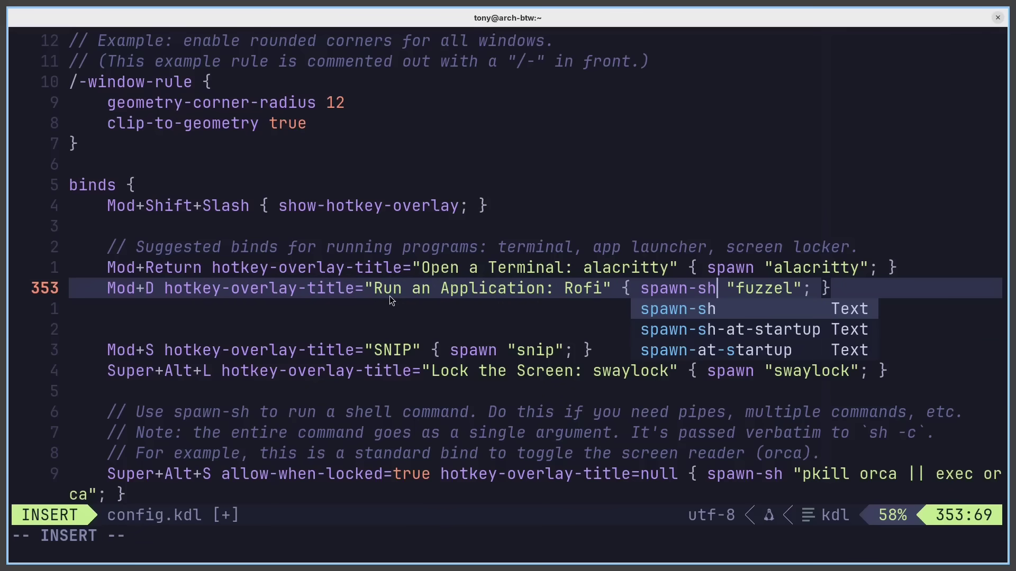
{"action": "key", "text": "Escape"}
{"action": "key", "text": "w"}
{"action": "key", "text": "w"}
{"action": "type", "text": "ciw"}
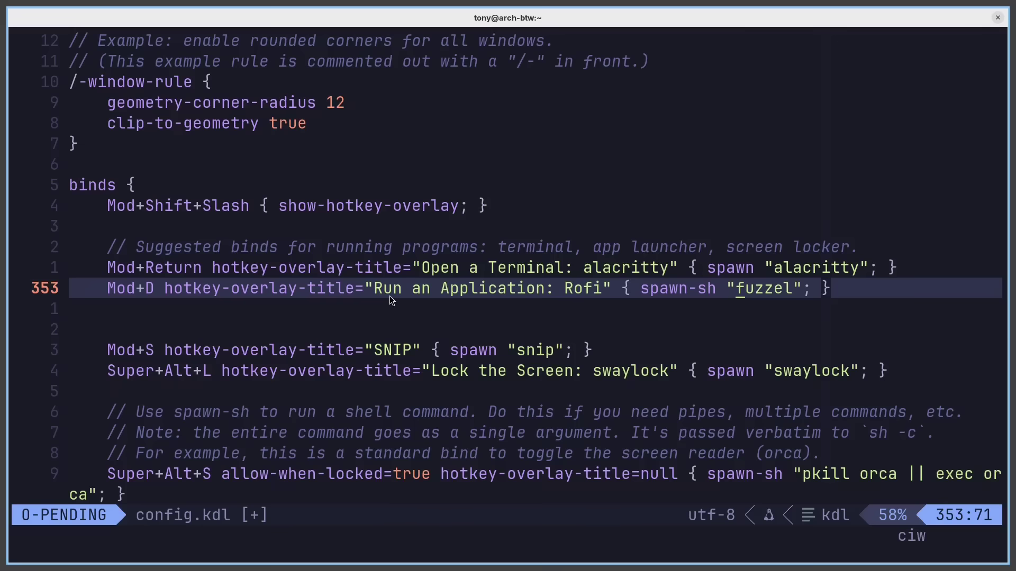
{"action": "type", "text": "rofi -show"}
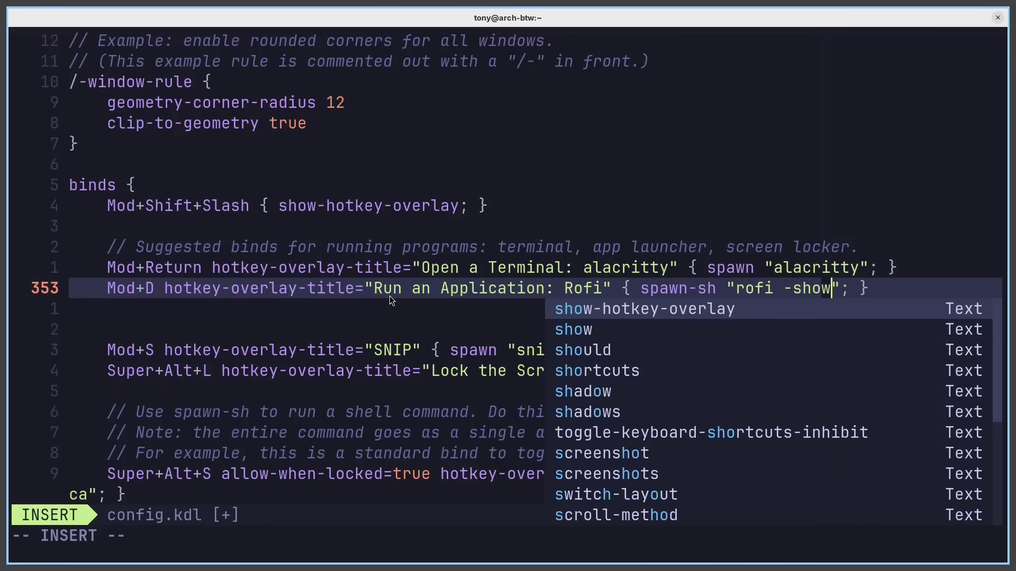
{"action": "type", "text": " drun"}
{"action": "key", "text": "Escape"}
{"action": "type", "text": ":w"}
{"action": "key", "text": "Return"}
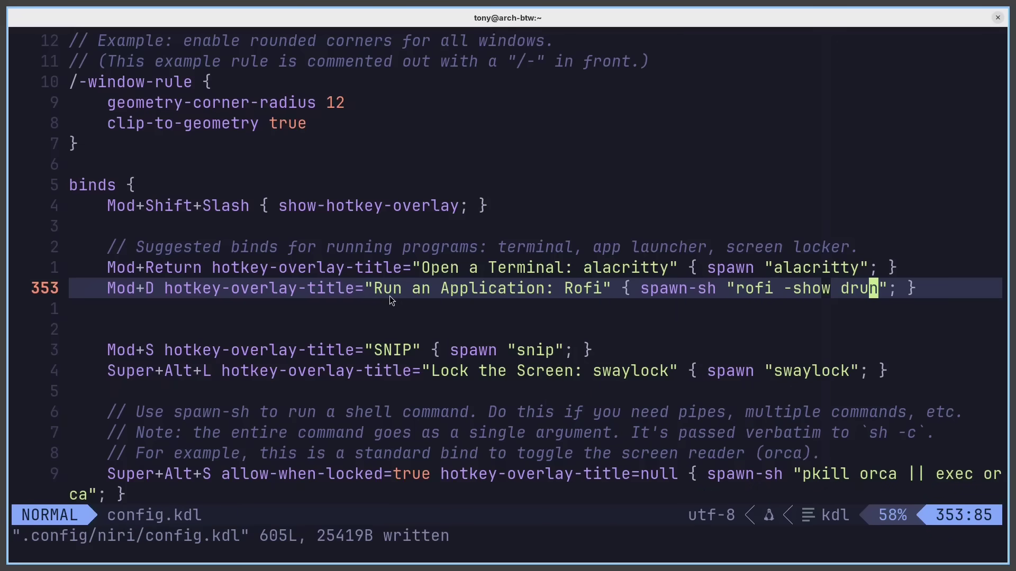
{"action": "key", "text": "super+d"}
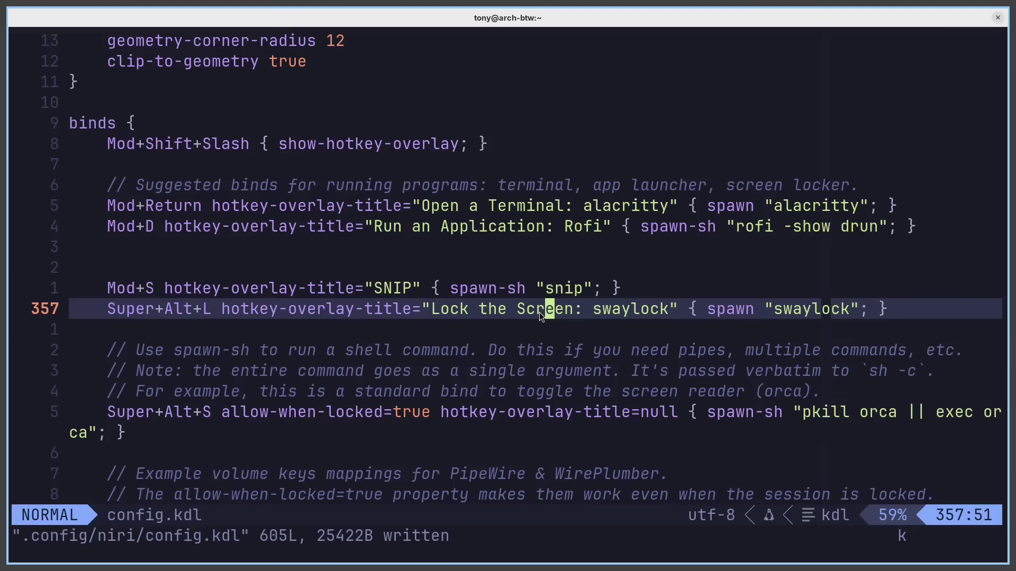
Go to the SNIP bind in config.kdl and show the snip script beside the editor
{"action": "key", "text": "k"}
{"action": "key", "text": "super+f"}
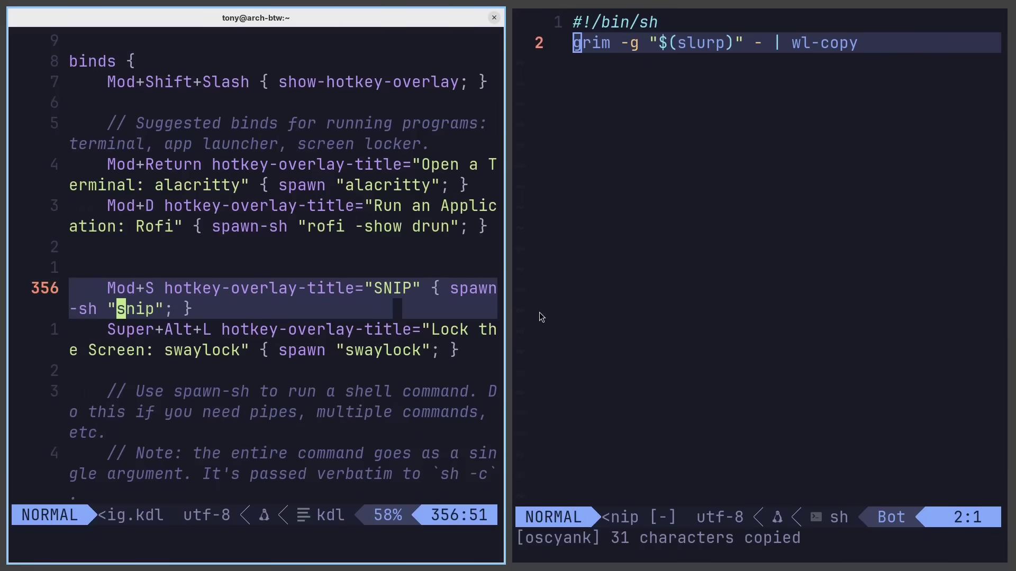
{"action": "key", "text": "k"}
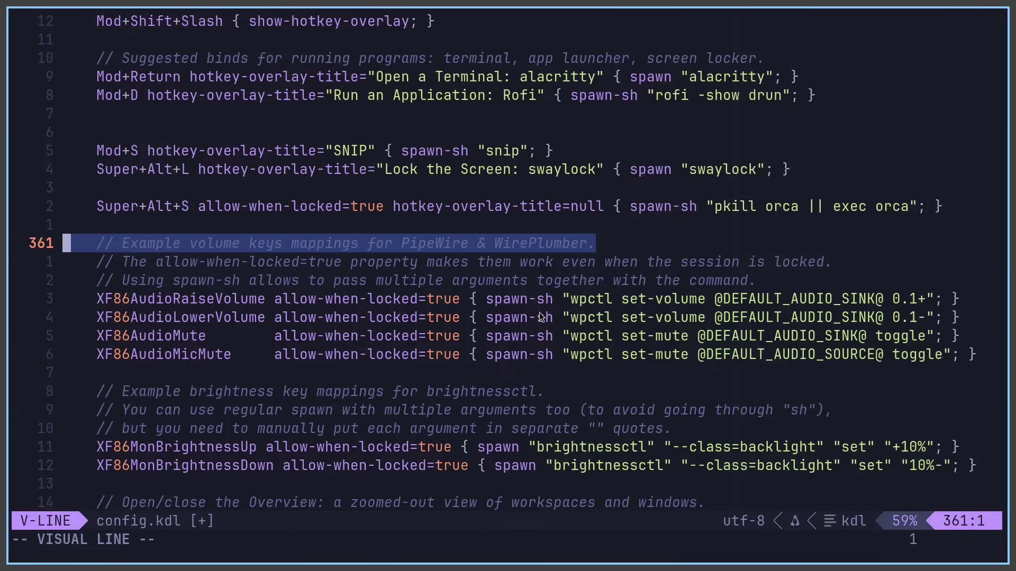
Look through the binds block from the volume key mappings down to the move-column-to-workspace binds
{"action": "key", "text": "Escape"}
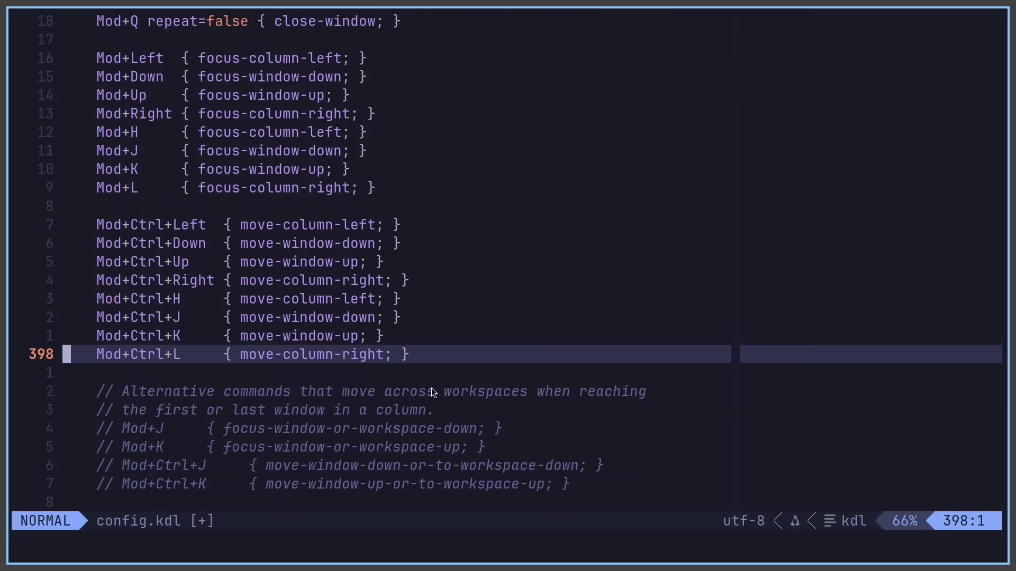
{"action": "key", "text": "j"}
{"action": "key", "text": "j"}
{"action": "key", "text": "j"}
{"action": "key", "text": "j"}
{"action": "key", "text": "j"}
{"action": "key", "text": "j"}
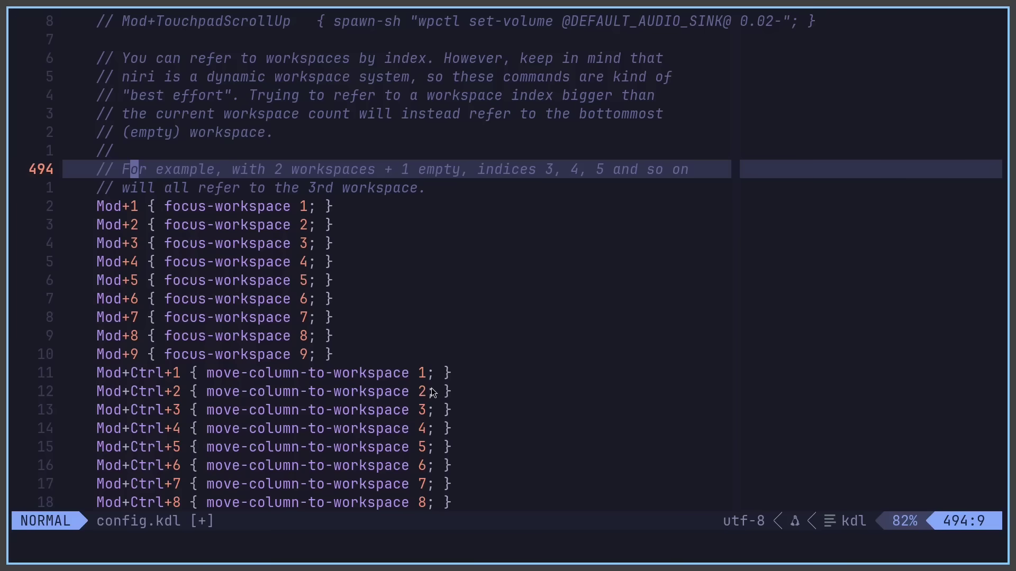
{"action": "key", "text": "j"}
{"action": "key", "text": "j"}
{"action": "key", "text": "j"}
{"action": "key", "text": "j"}
{"action": "key", "text": "j"}
{"action": "key", "text": "j"}
{"action": "key", "text": "j"}
{"action": "key", "text": "j"}
{"action": "key", "text": "j"}
{"action": "key", "text": "j"}
Replace Ctrl with Shift in the nine move-column-to-workspace binds, 1 to 9, and save config.kdl
{"action": "key", "text": "j"}
{"action": "key", "text": "j"}
{"action": "key", "text": "j"}
{"action": "key", "text": "j"}
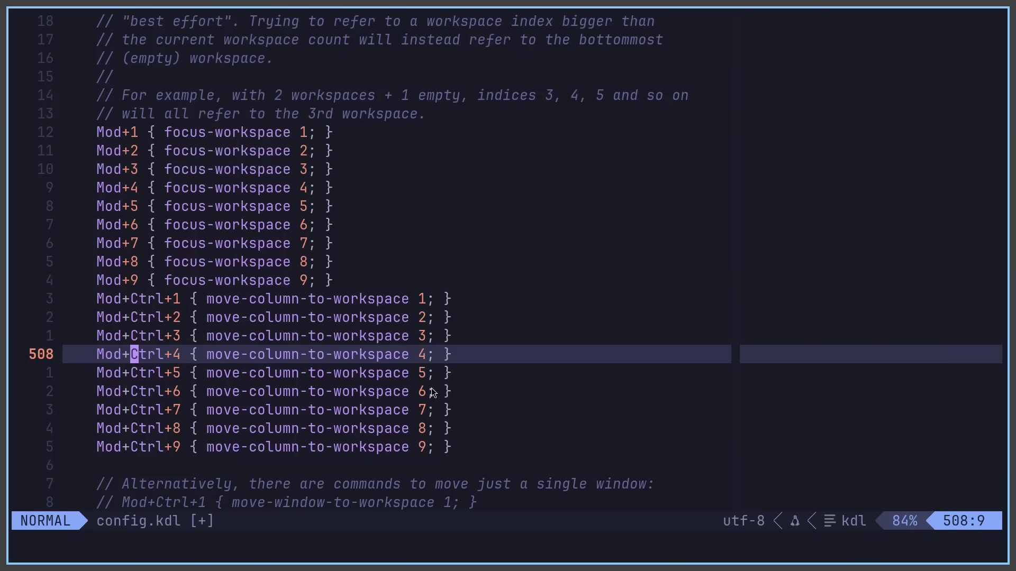
{"action": "key", "text": "k"}
{"action": "key", "text": "k"}
{"action": "key", "text": "k"}
{"action": "key", "text": "shift+v"}
{"action": "key", "text": "j"}
{"action": "key", "text": "j"}
{"action": "key", "text": "j"}
{"action": "key", "text": "j"}
{"action": "key", "text": "j"}
{"action": "key", "text": "j"}
{"action": "key", "text": "j"}
{"action": "key", "text": "j"}
{"action": "key", "text": "colon"}
{"action": "type", "text": "s/Ctrl"}
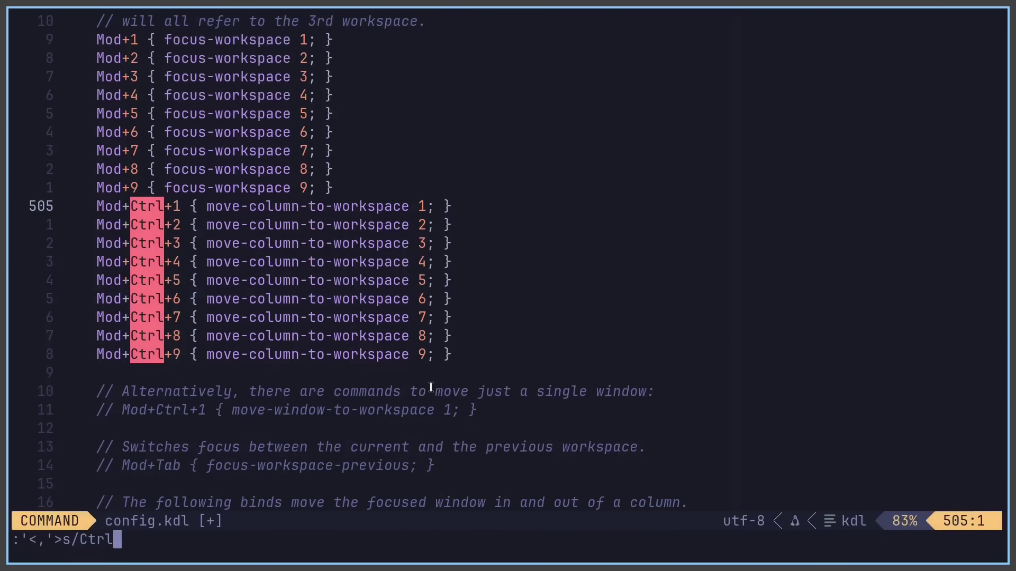
{"action": "type", "text": "/Shift"}
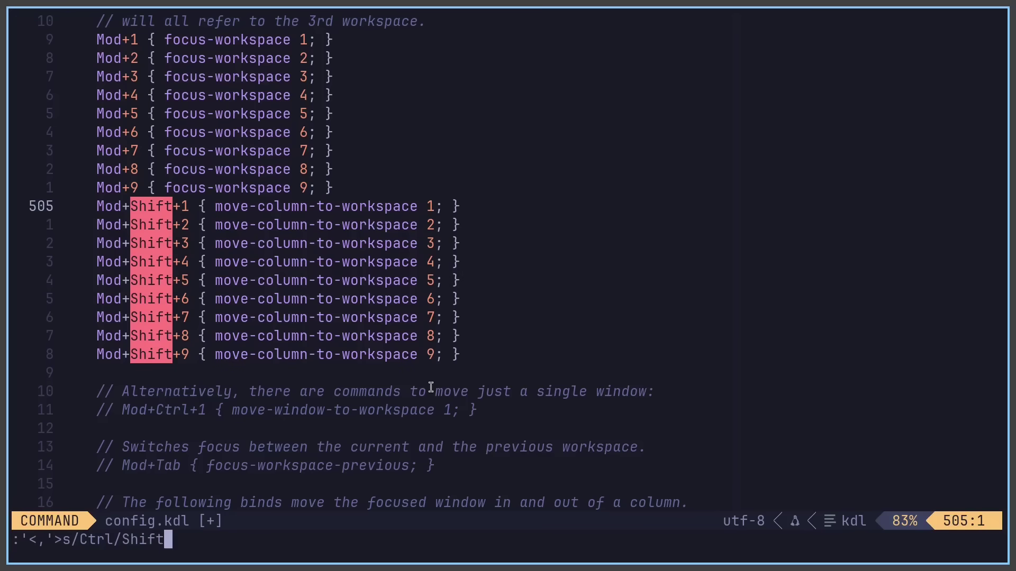
{"action": "key", "text": "Home"}
{"action": "key", "text": "Return"}
{"action": "type", "text": ":w"}
{"action": "key", "text": "Return"}
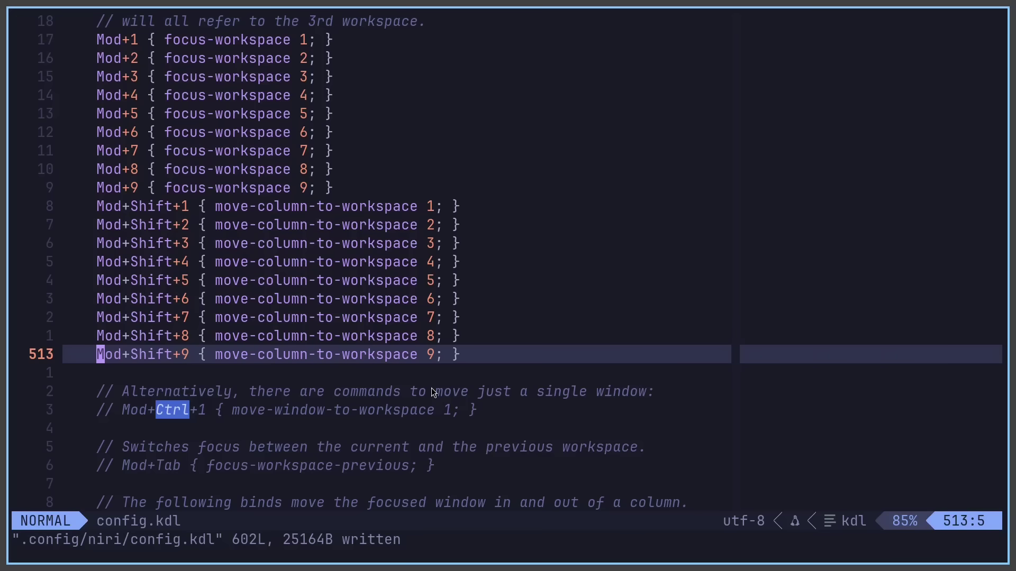
Quit the config.kdl editor and open three more terminals on the current workspace
{"action": "type", "text": ":q"}
{"action": "key", "text": "Return"}
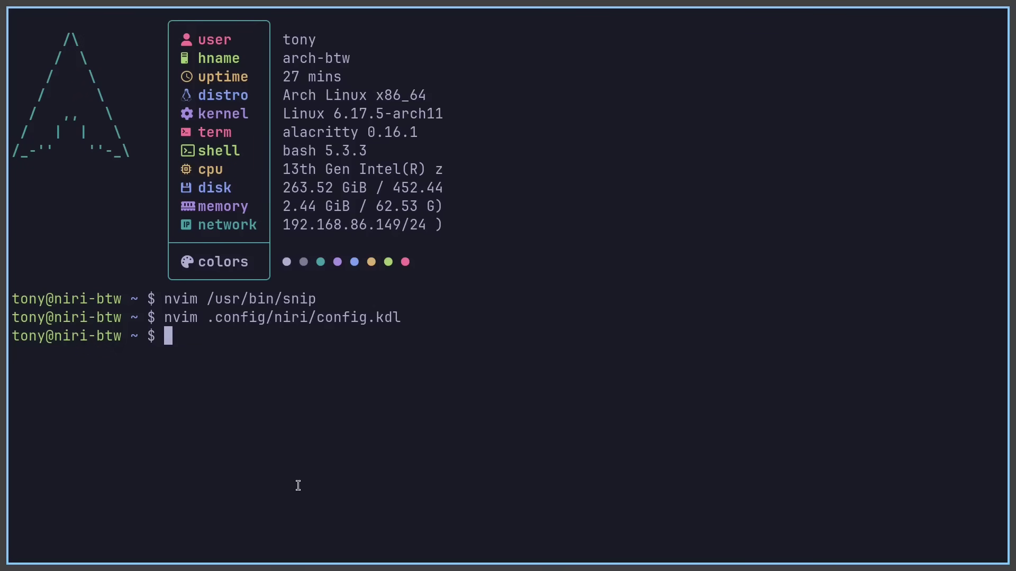
{"action": "key", "text": "super+t"}
{"action": "key", "text": "super+t"}
{"action": "key", "text": "super+t"}
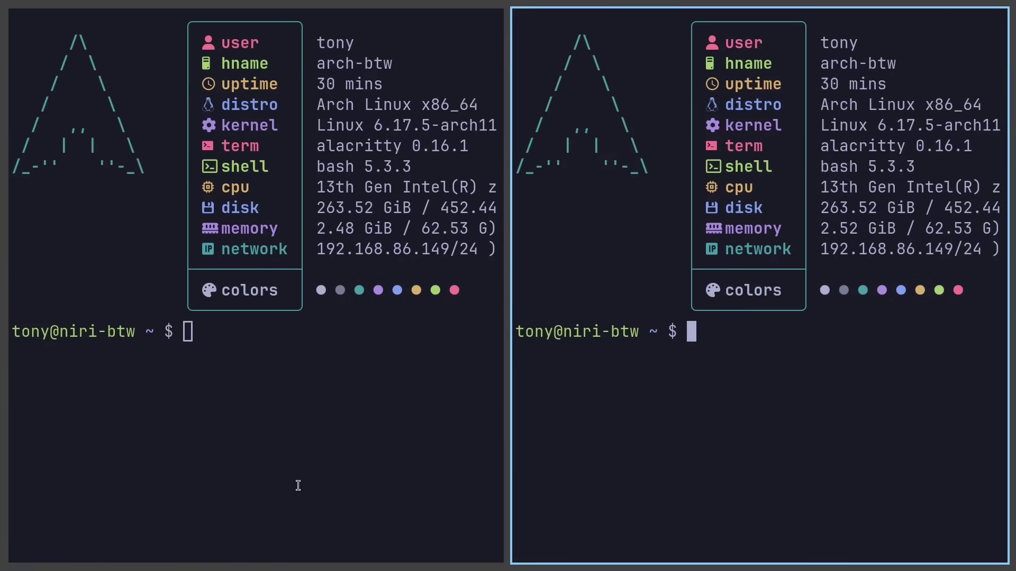
Open three terminals on workspace 2 and switch back and forth between workspaces 1 and 2
{"action": "key", "text": "super+2"}
{"action": "key", "text": "super+Page_Up"}
{"action": "key", "text": "super+1"}
{"action": "key", "text": "super+2"}
{"action": "key", "text": "super+1"}
{"action": "key", "text": "super+2"}
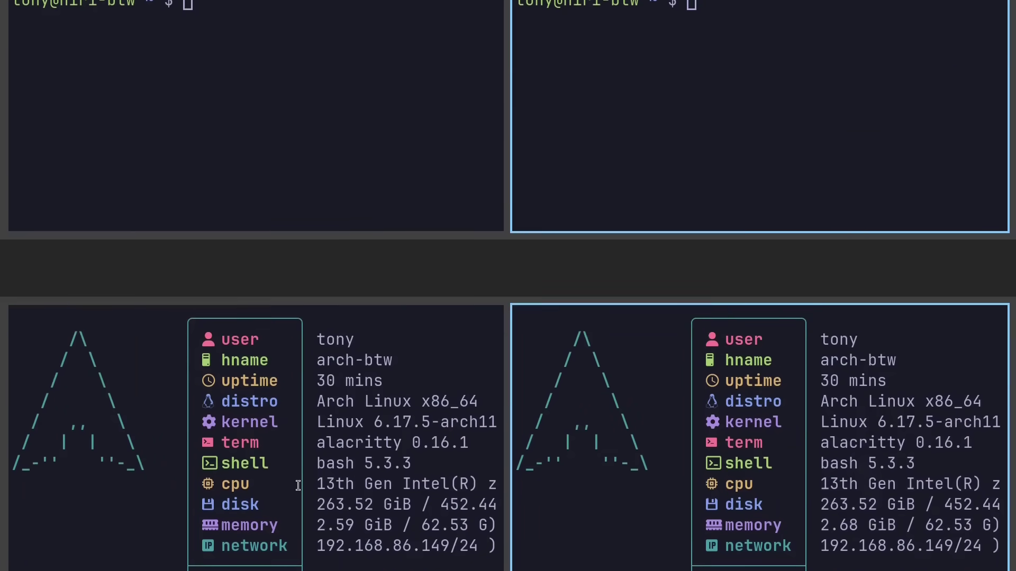
Move the focus across the terminal columns on workspace 1, and visit workspaces 2 and 3
{"action": "key", "text": "super+1"}
{"action": "key", "text": "super+h"}
{"action": "key", "text": "super+h"}
{"action": "key", "text": "super+l"}
{"action": "key", "text": "super+l"}
{"action": "key", "text": "super+2"}
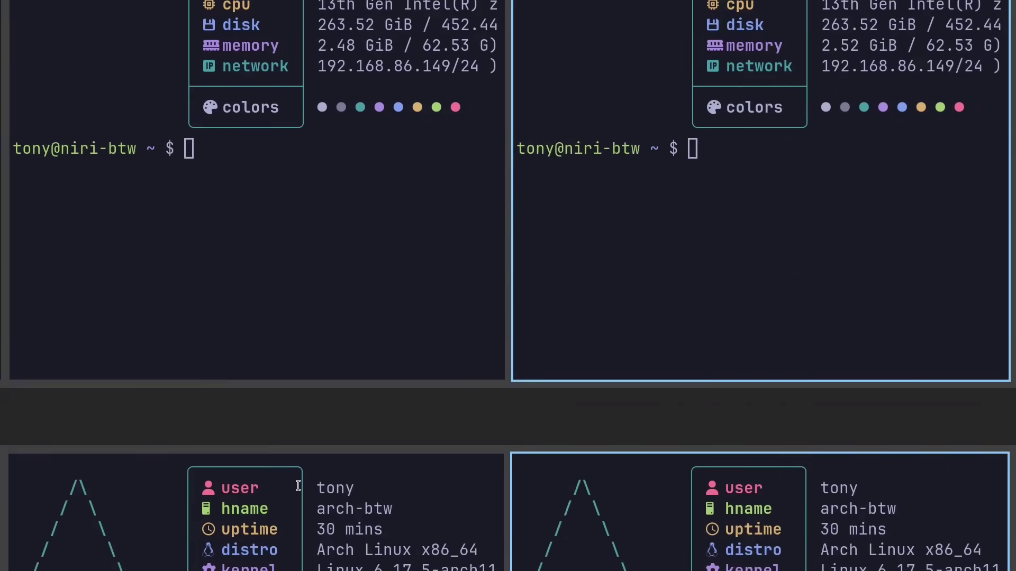
{"action": "key", "text": "super+3"}
{"action": "key", "text": "super+2"}
Open the workspace overview and move the focus between columns on workspaces 1 and 2
{"action": "key", "text": "super+o"}
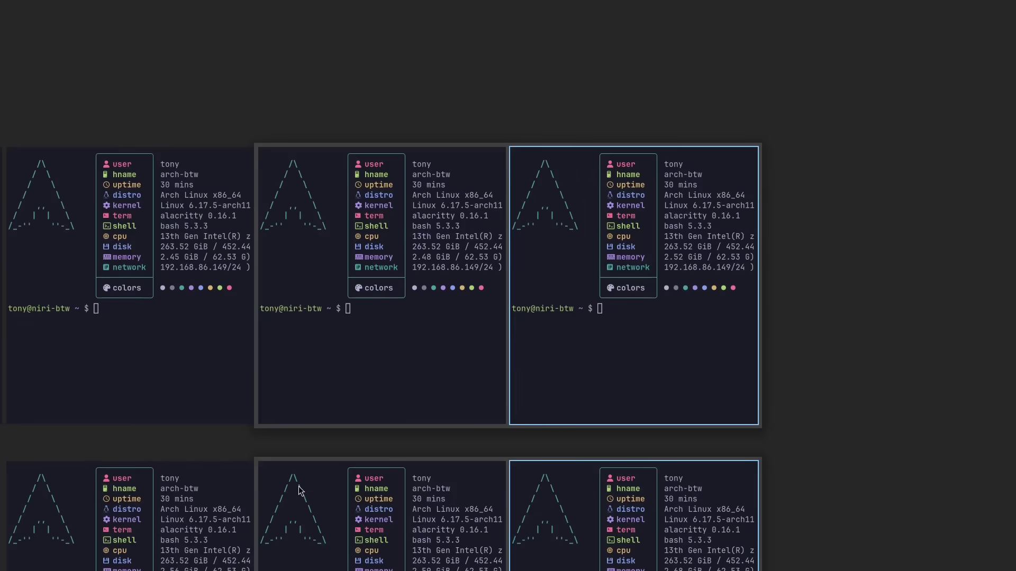
{"action": "key", "text": "super+h"}
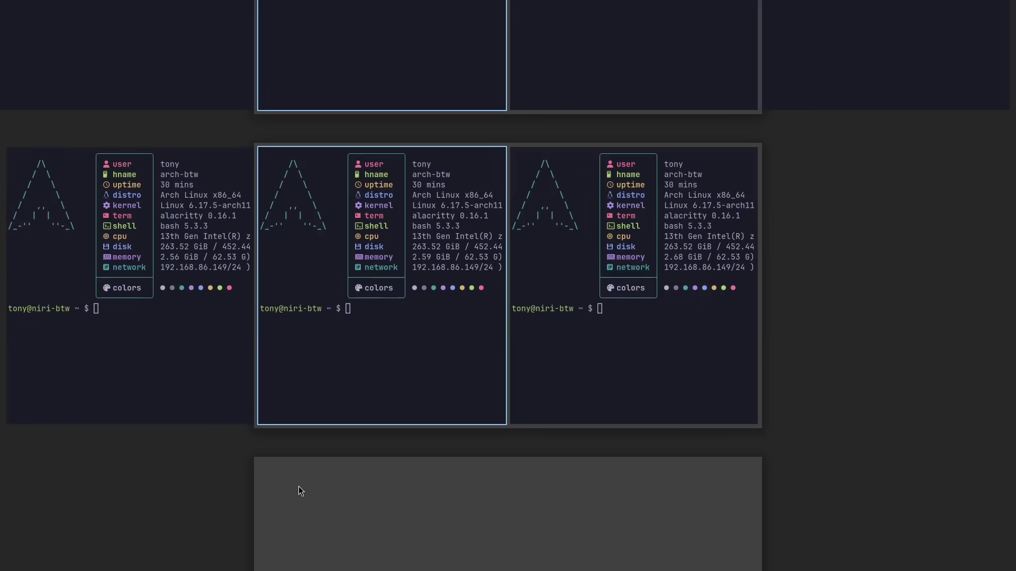
{"action": "key", "text": "super+h"}
{"action": "key", "text": "super+l"}
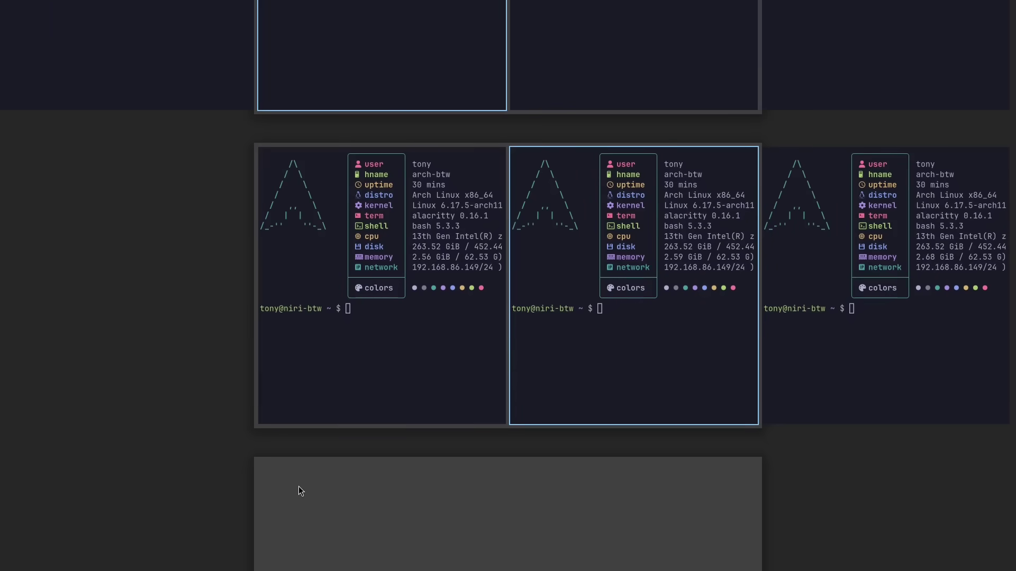
{"action": "key", "text": "super+1"}
{"action": "key", "text": "super+Right"}
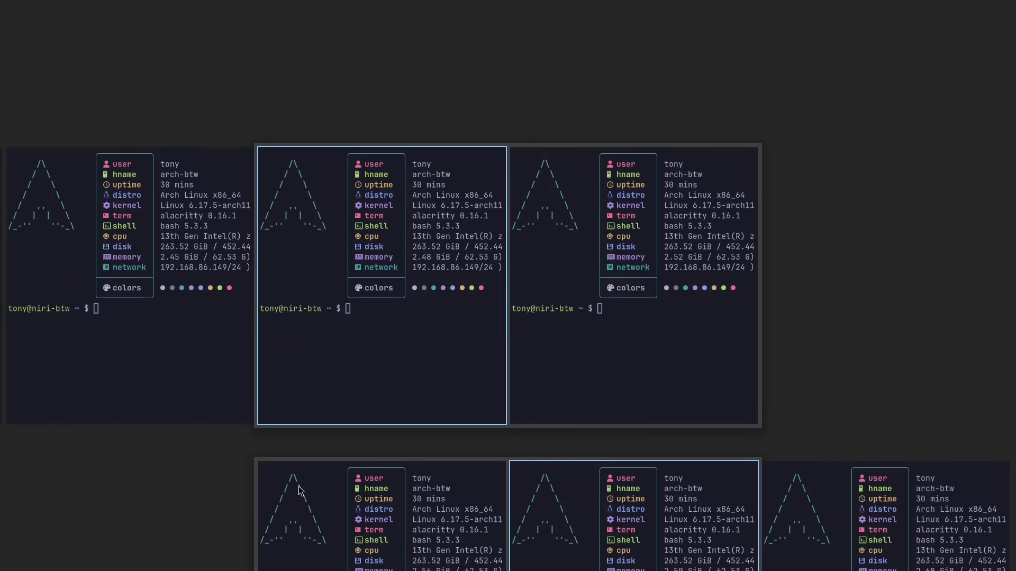
{"action": "key", "text": "super+2"}
{"action": "key", "text": "super+h"}
{"action": "key", "text": "super+l"}
{"action": "key", "text": "super+l"}
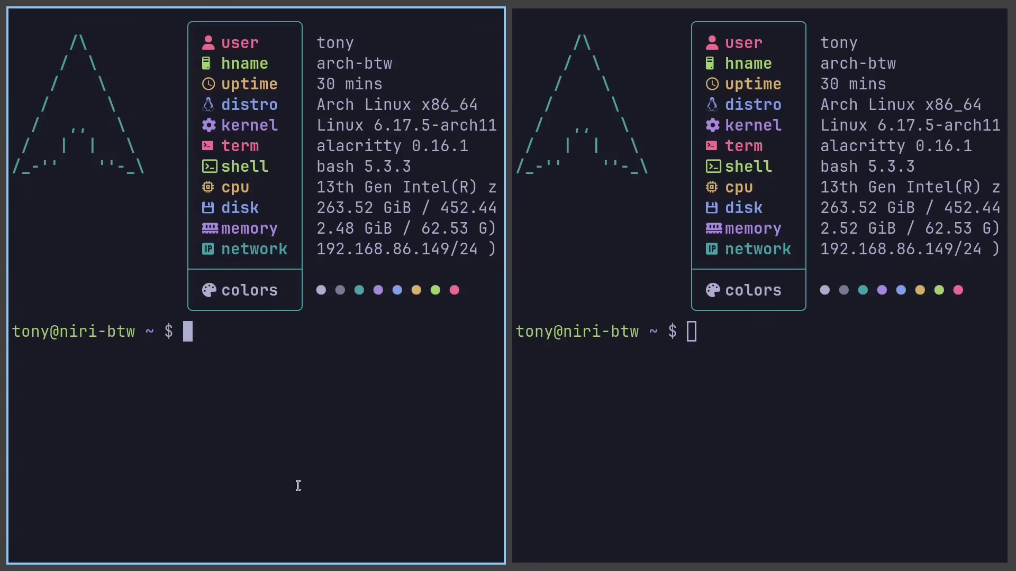
Close the open terminal windows to leave an empty workspace
{"action": "key", "text": "super+q"}
{"action": "key", "text": "super+q"}
{"action": "key", "text": "super+q"}
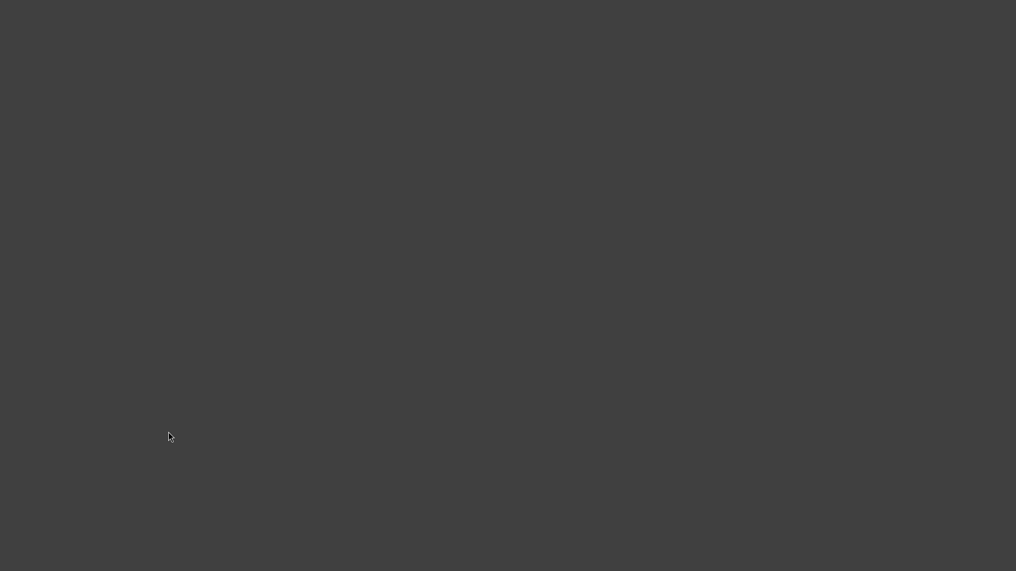
Open .config/niri/config.kdl with nvim in a new terminal, find "spawn" and clear the search highlighting
{"action": "key", "text": "super+t"}
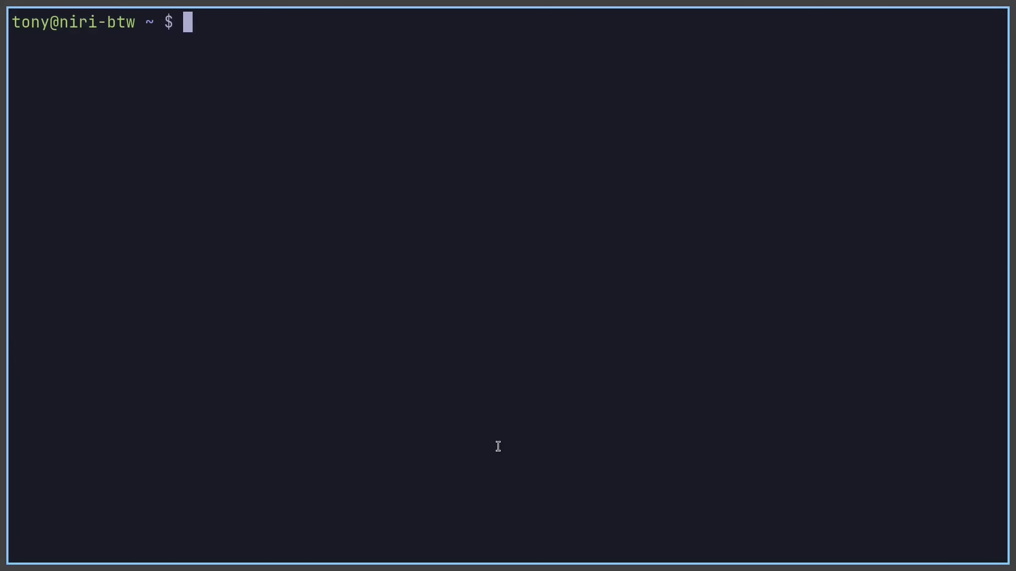
{"action": "type", "text": "nvim .config/niri/config.kdl"}
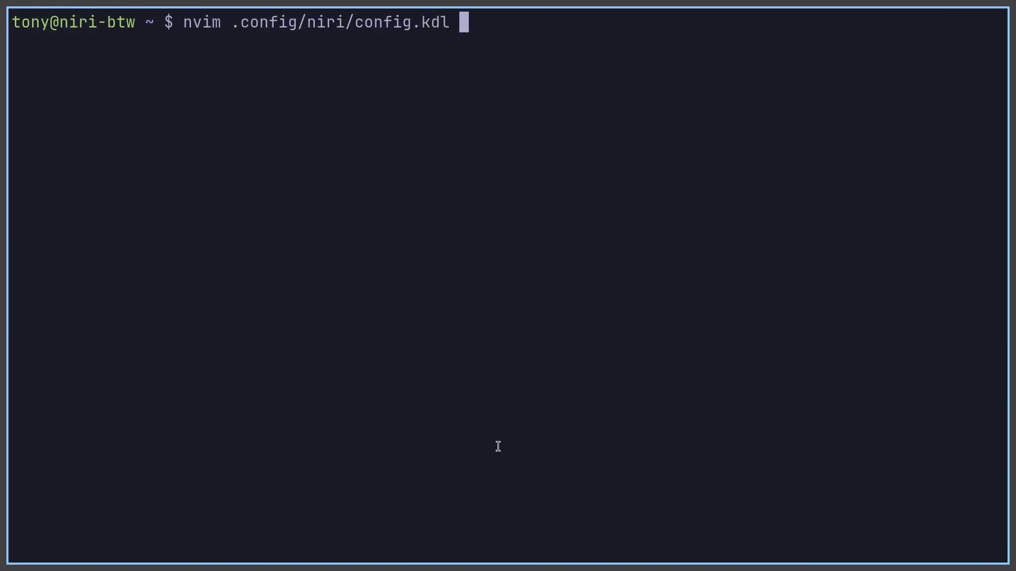
{"action": "key", "text": "Return"}
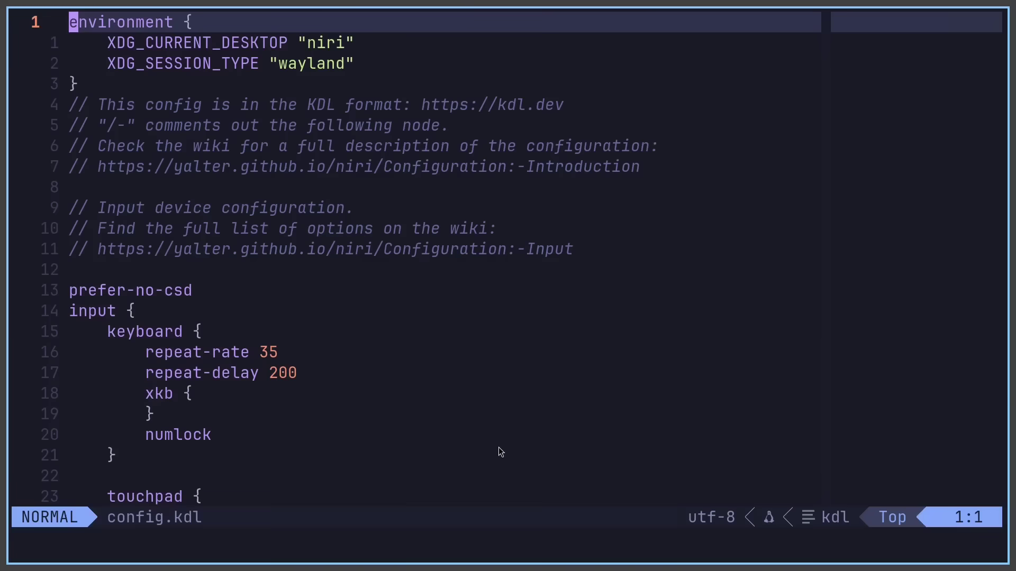
{"action": "type", "text": "/spa"}
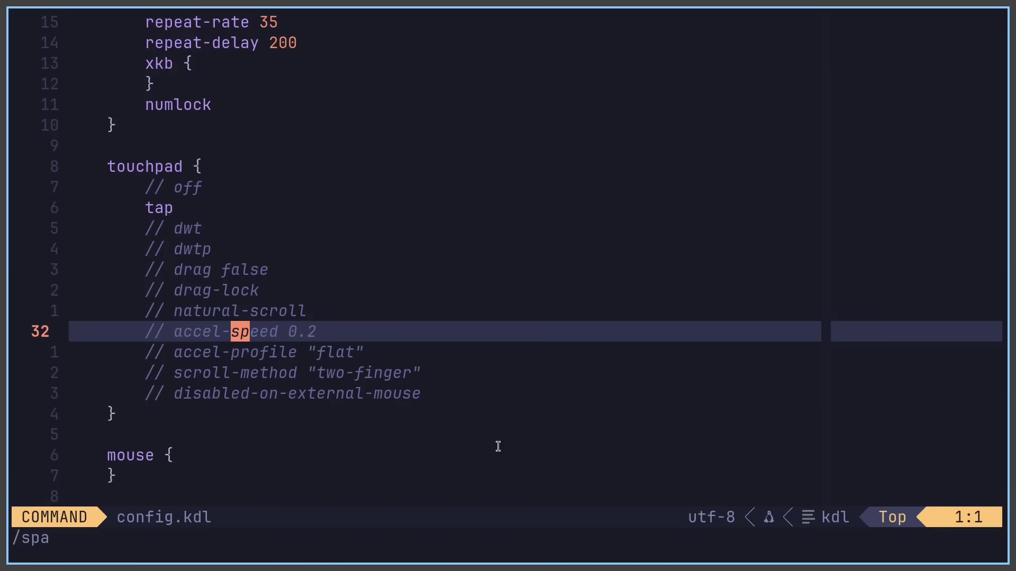
{"action": "type", "text": "wn"}
{"action": "key", "text": "Return"}
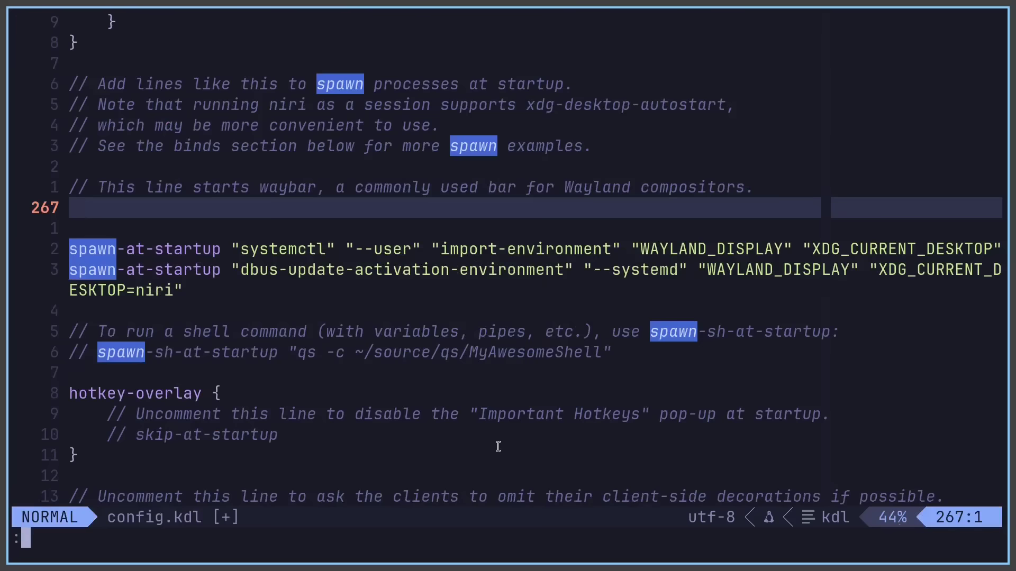
{"action": "type", "text": ":noh"}
{"action": "key", "text": "Return"}
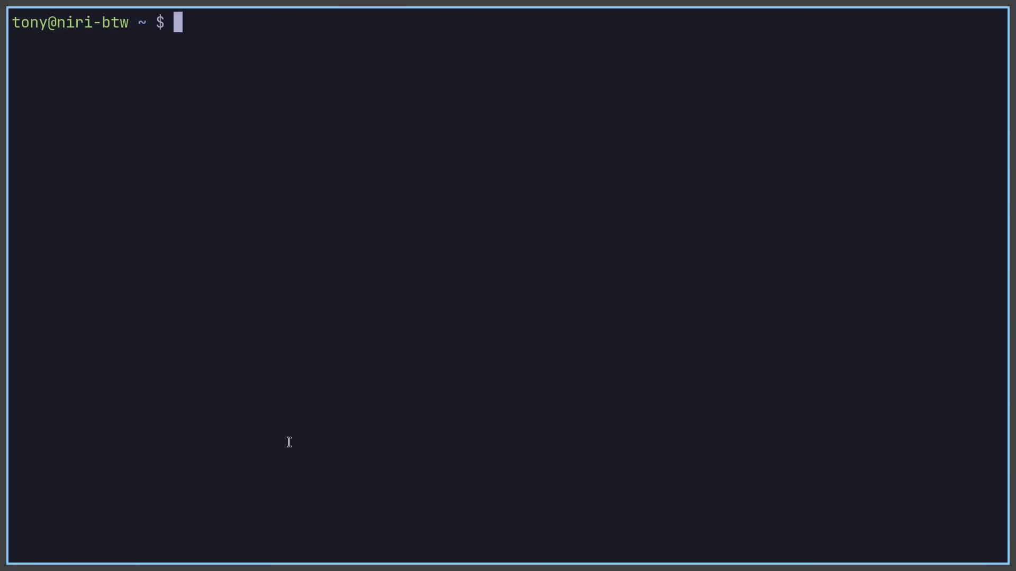
Try out the Noctalia shell with "qs -c ~/.config/quickshell/noctalia-shell/", stop it and clear the terminal
{"action": "key", "text": "Up"}
{"action": "key", "text": "Up"}
{"action": "key", "text": "Up"}
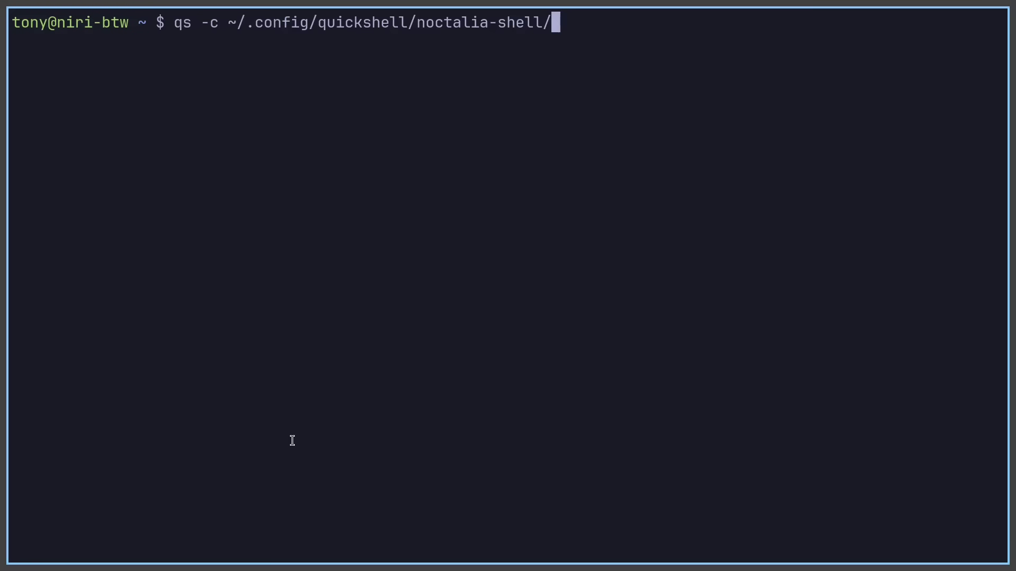
{"action": "key", "text": "Return"}
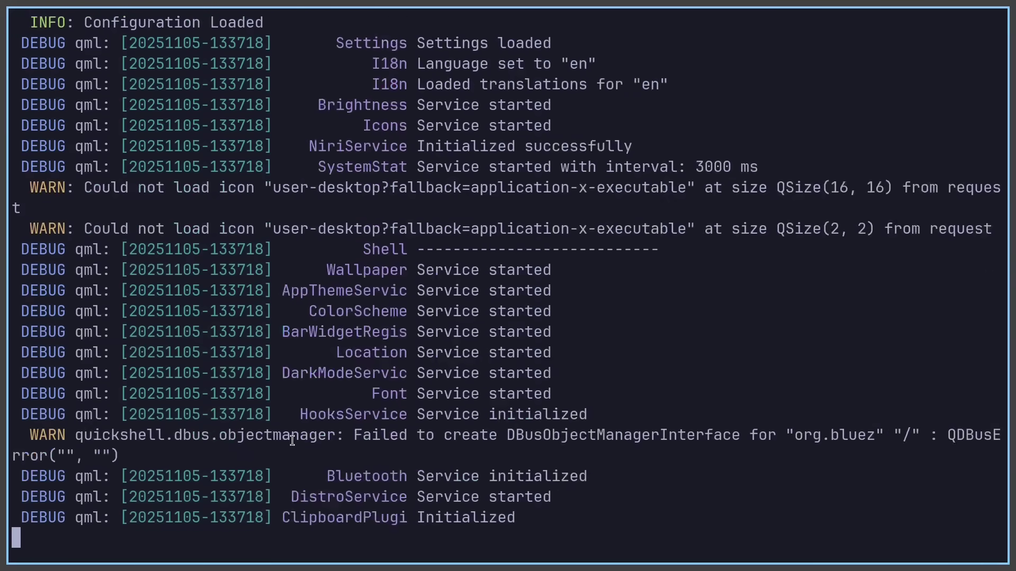
{"action": "key", "text": "ctrl+c"}
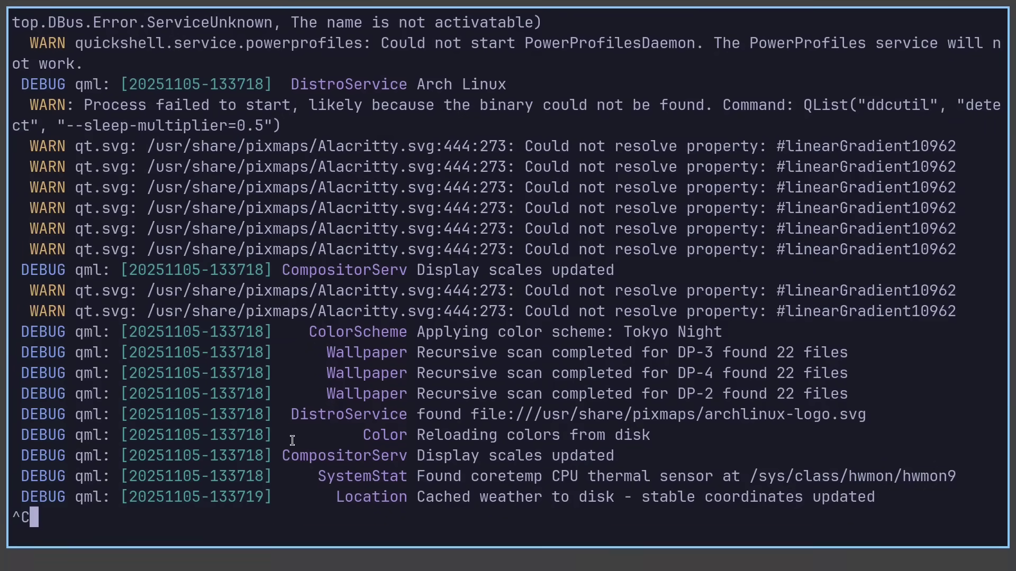
{"action": "type", "text": "clear"}
{"action": "key", "text": "Return"}
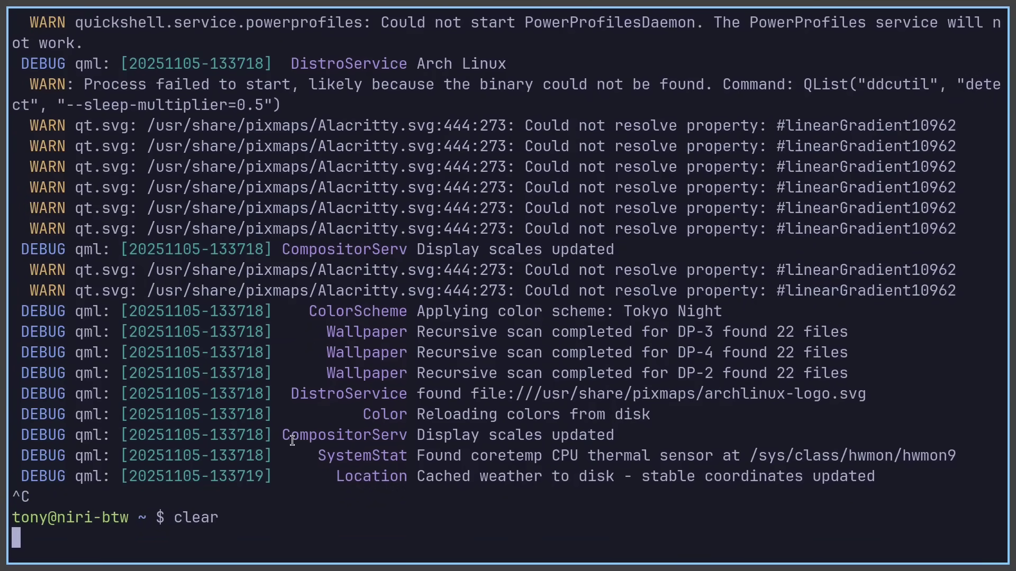
Try out the wallpaper with "swaybg -i ~/walls/minimal/dune.jpg", view it on an empty workspace, stop it and clear the terminal
{"action": "key", "text": "Up"}
{"action": "key", "text": "Up"}
{"action": "key", "text": "Up"}
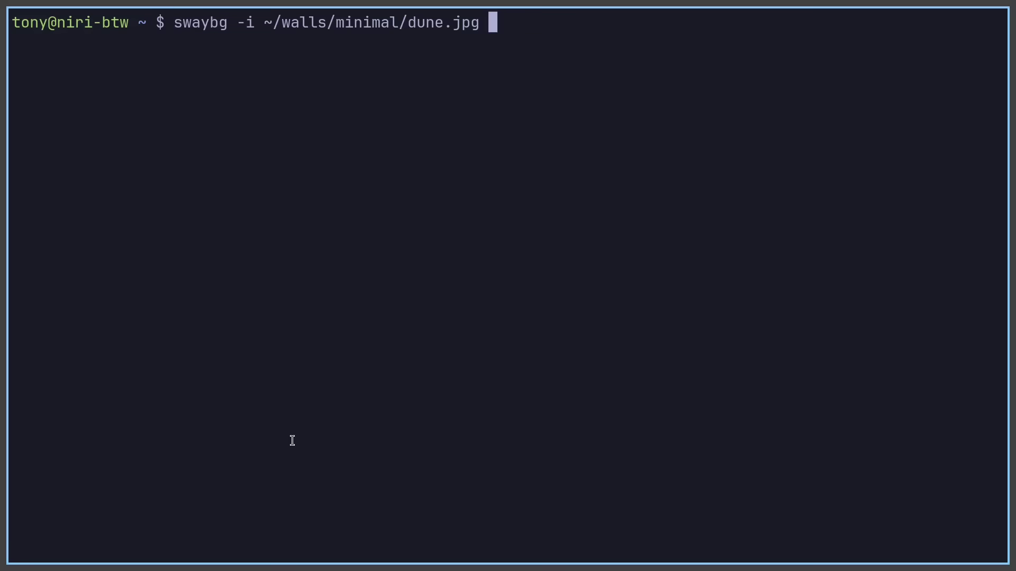
{"action": "key", "text": "Return"}
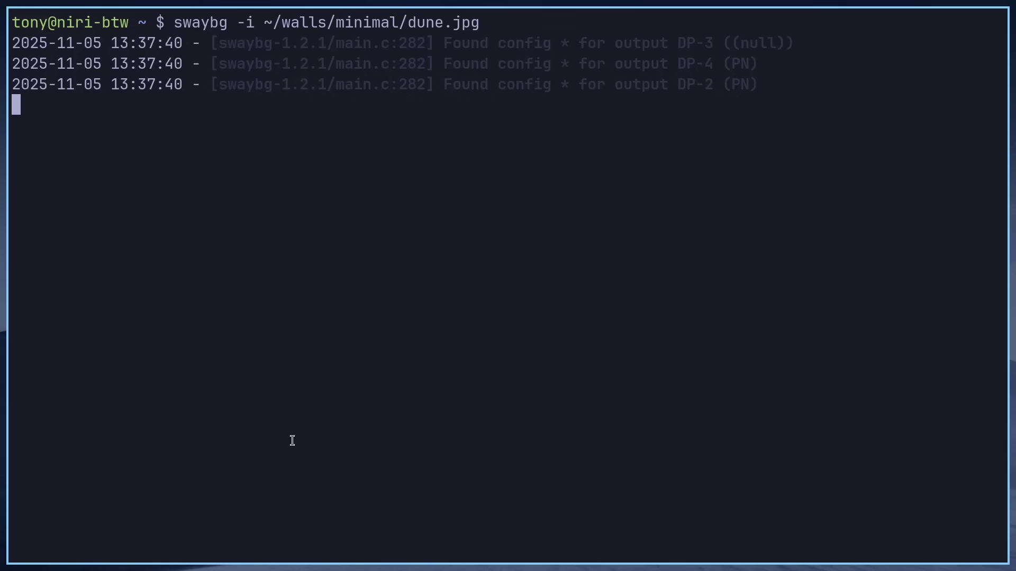
{"action": "key", "text": "super+Page_Down"}
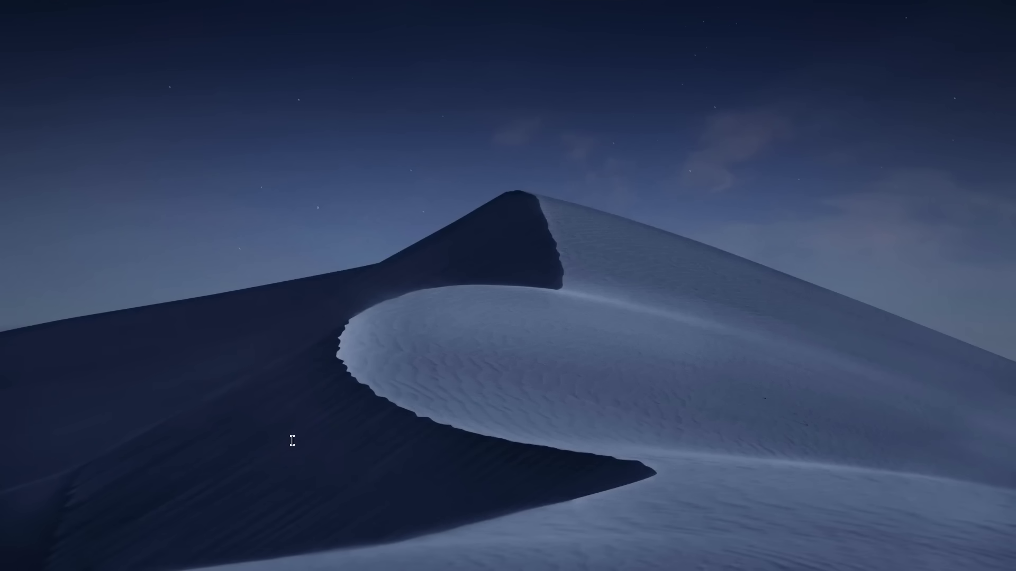
{"action": "key", "text": "super+Page_Up"}
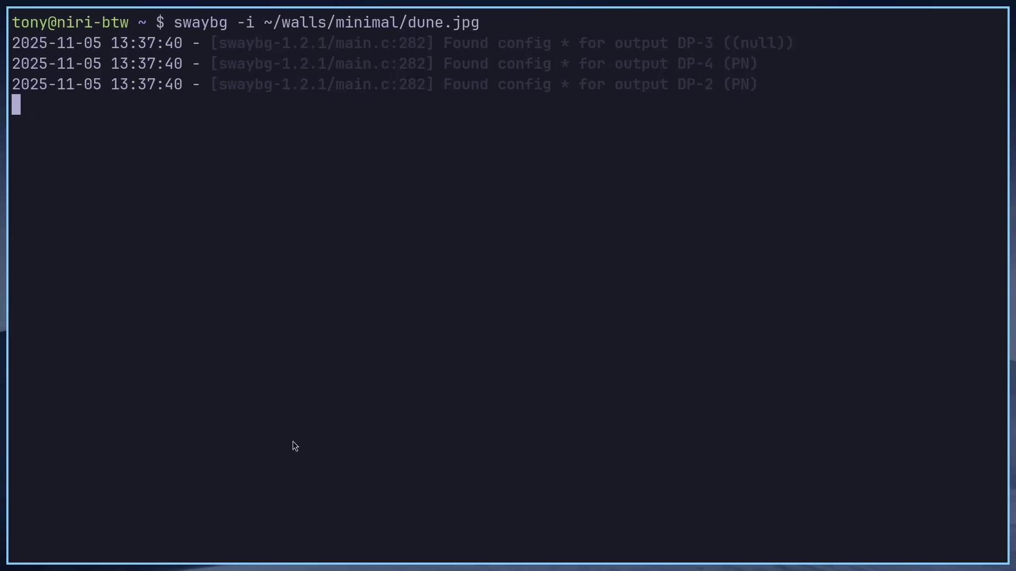
{"action": "key", "text": "ctrl+c"}
{"action": "type", "text": "clear"}
{"action": "key", "text": "Return"}
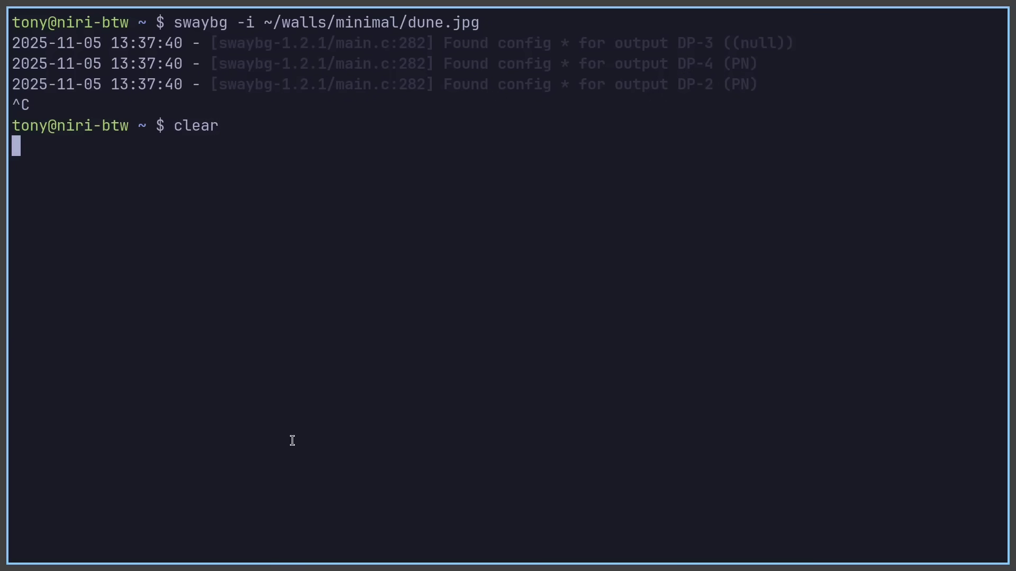
Return to the config.kdl editor, save the file and end the compositor session with "pkill niri" from a terminal
{"action": "key", "text": "super+Left"}
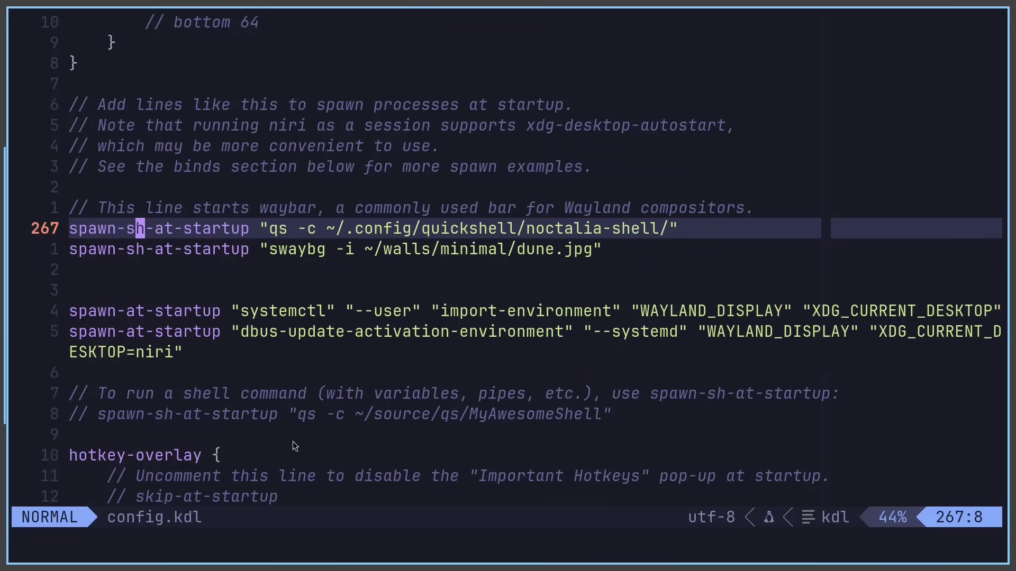
{"action": "key", "text": "k"}
{"action": "type", "text": "k"}
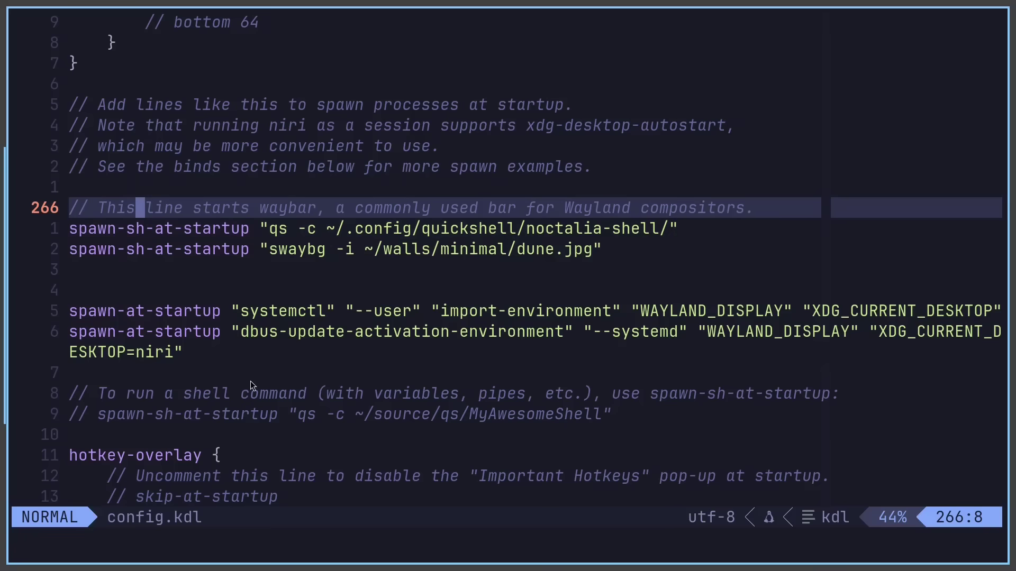
{"action": "type", "text": ":w"}
{"action": "key", "text": "Return"}
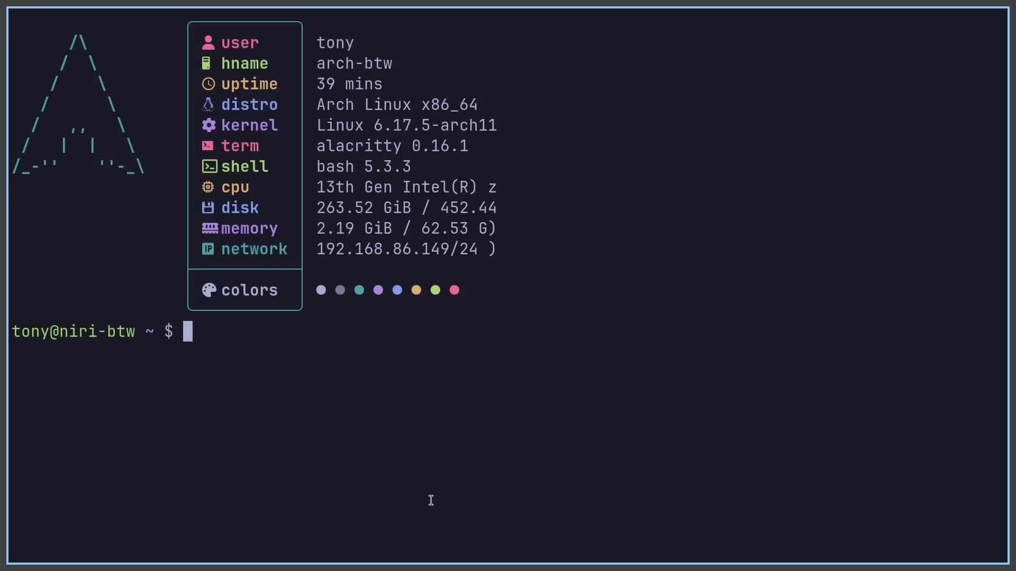
{"action": "type", "text": "pkill niri"}
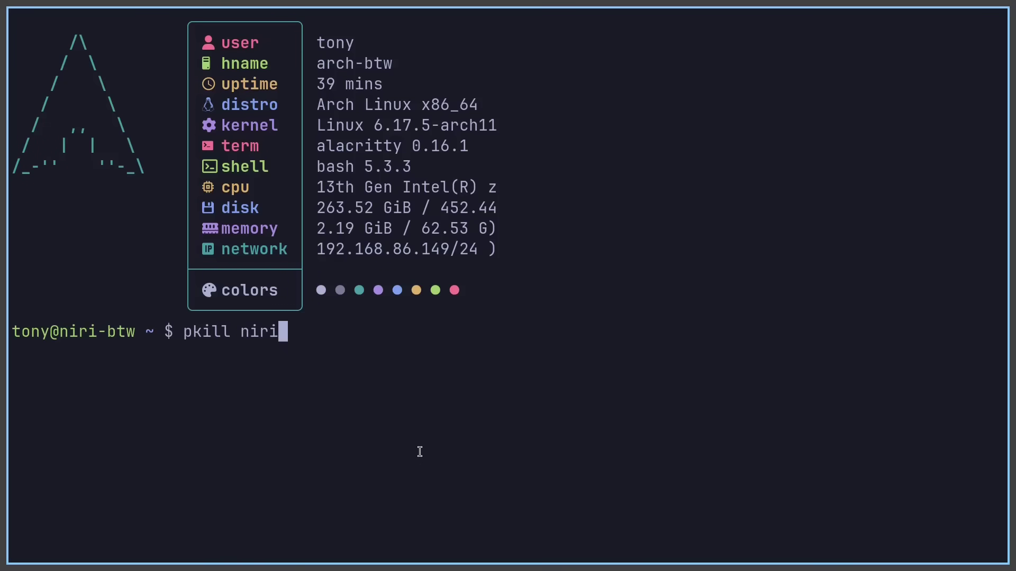
{"action": "key", "text": "Return"}
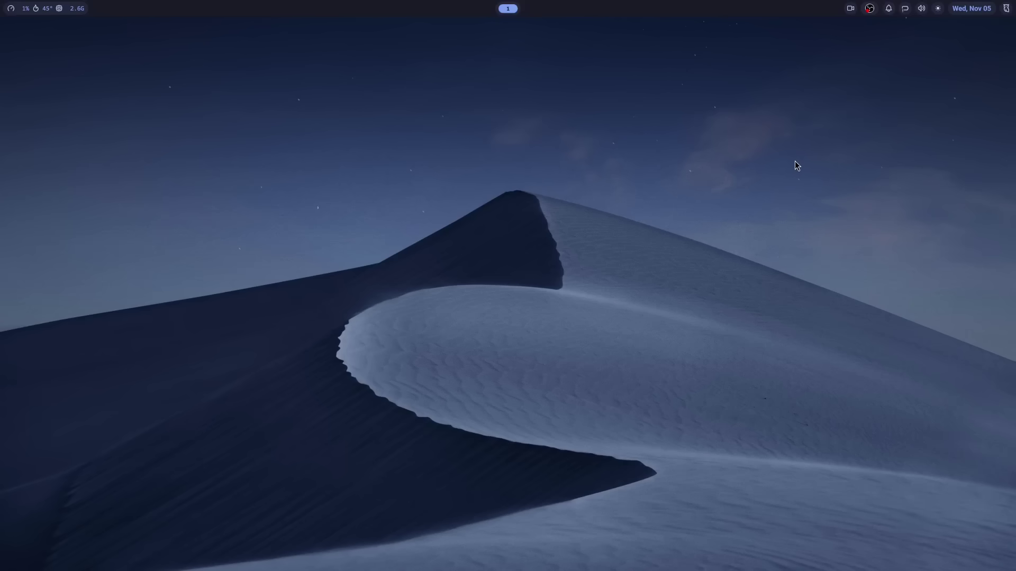
Look through the Color scheme and Bar pages of the Noctalia settings and close the settings
{"action": "key", "text": "super+i"}
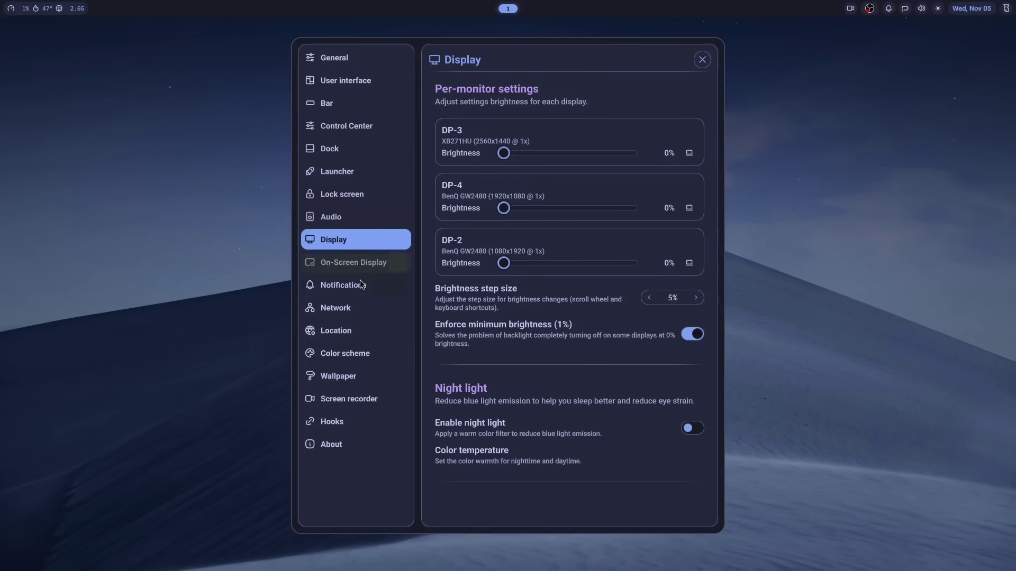
{"action": "left_click", "coordinate": [373, 359]}
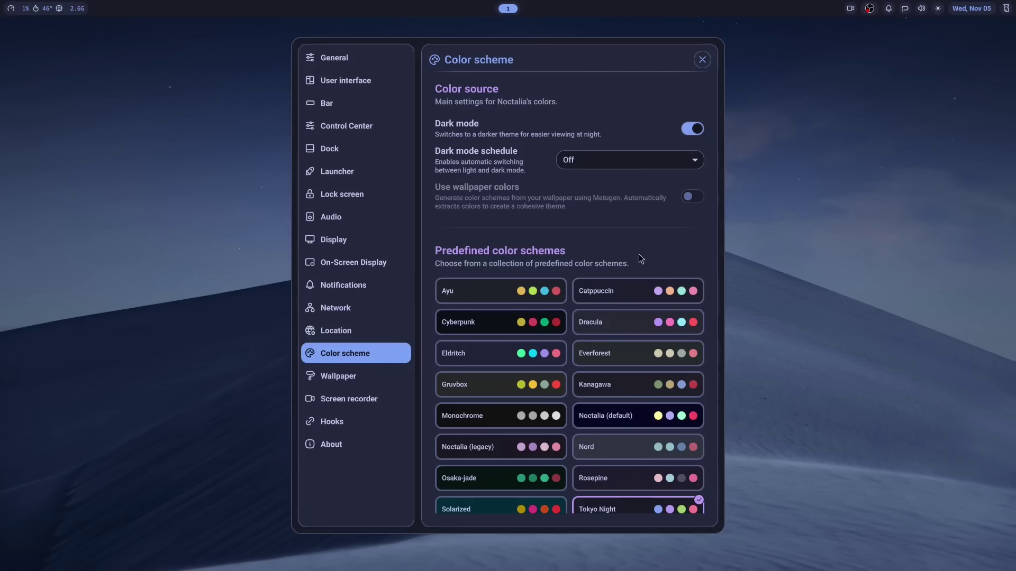
{"action": "scroll", "coordinate": [639, 254], "scroll_direction": "down", "scroll_amount": 3}
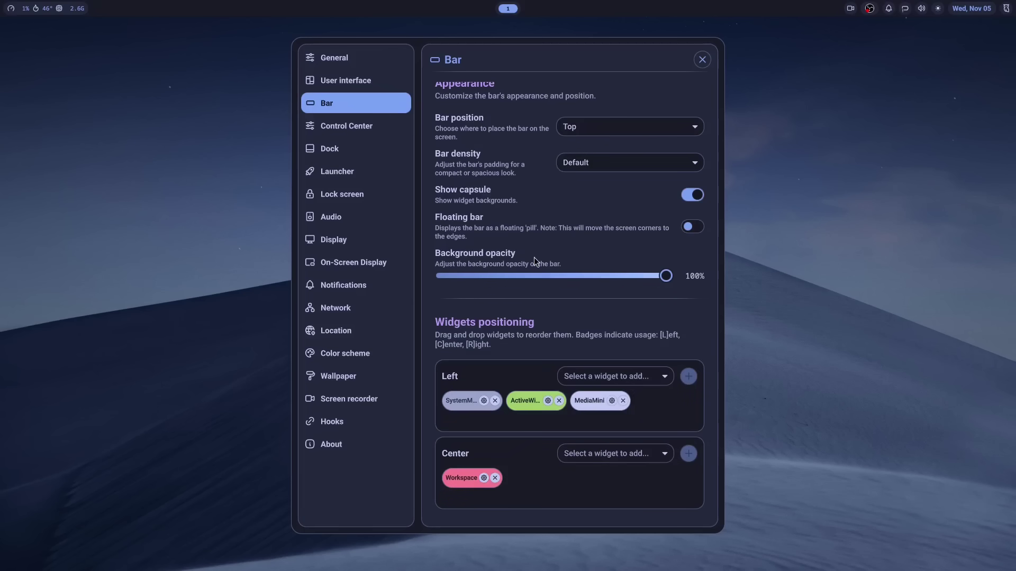
{"action": "scroll", "coordinate": [541, 251], "scroll_direction": "down", "scroll_amount": 3}
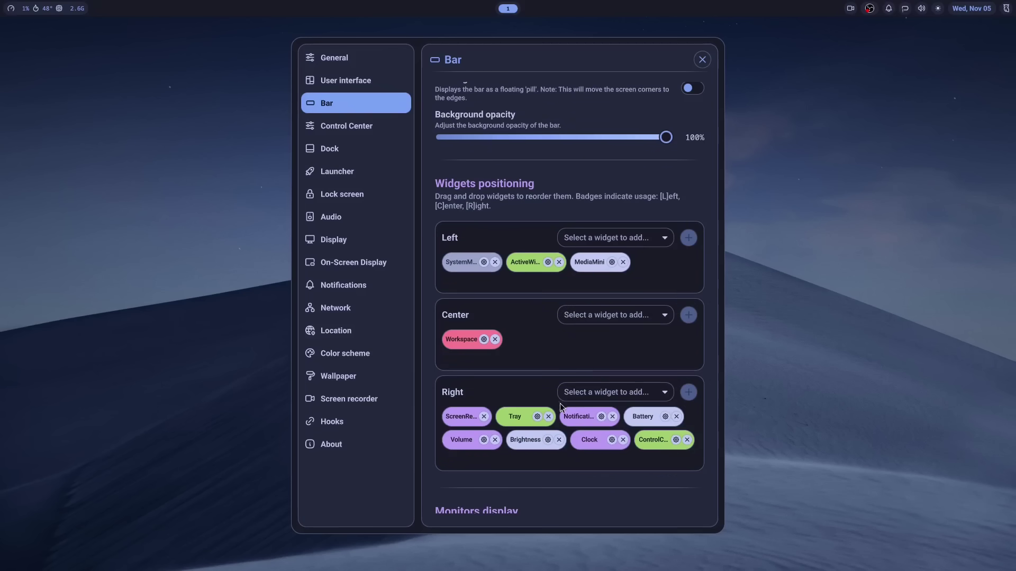
{"action": "scroll", "coordinate": [539, 353], "scroll_direction": "down", "scroll_amount": 3}
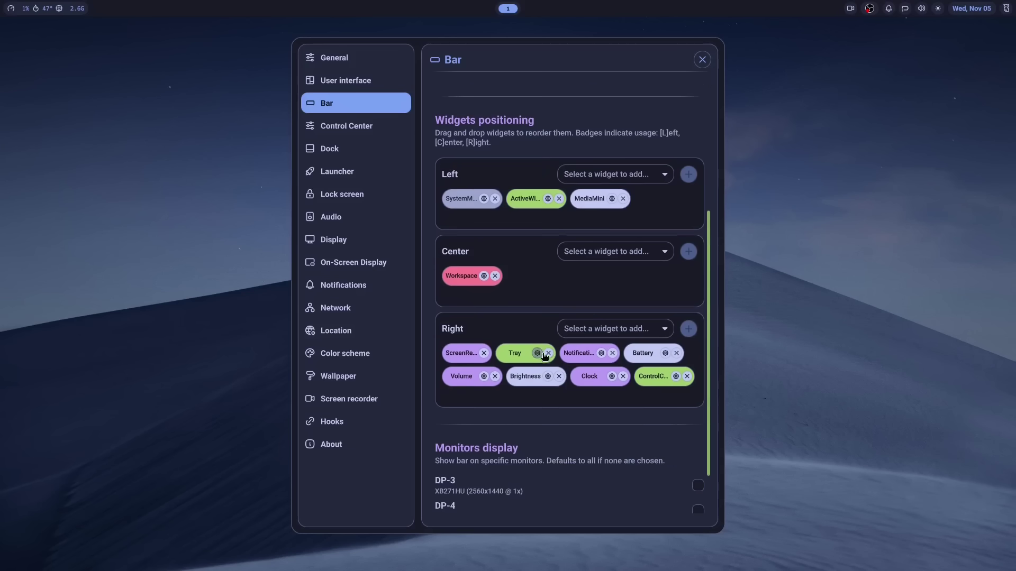
{"action": "scroll", "coordinate": [591, 407], "scroll_direction": "up", "scroll_amount": 6}
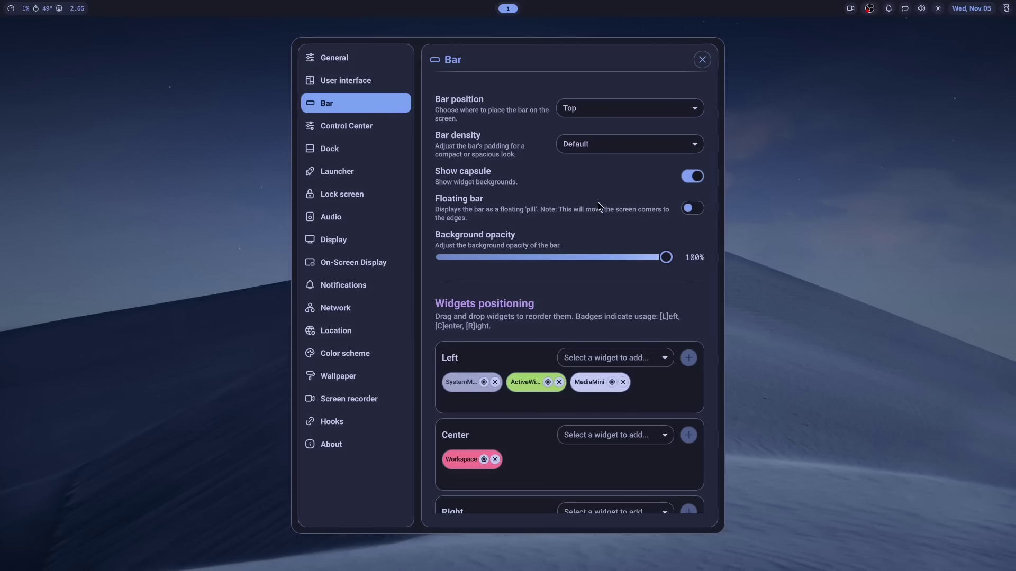
{"action": "left_click", "coordinate": [702, 60]}
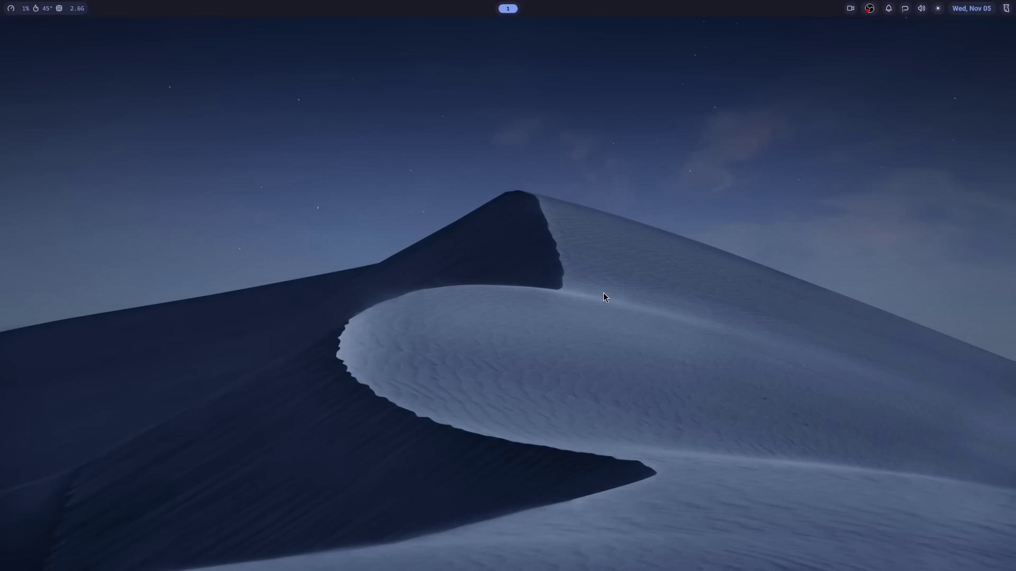
Open .config/niri/config.kdl with nvim in a new terminal and find "layout"
{"action": "key", "text": "super+Return"}
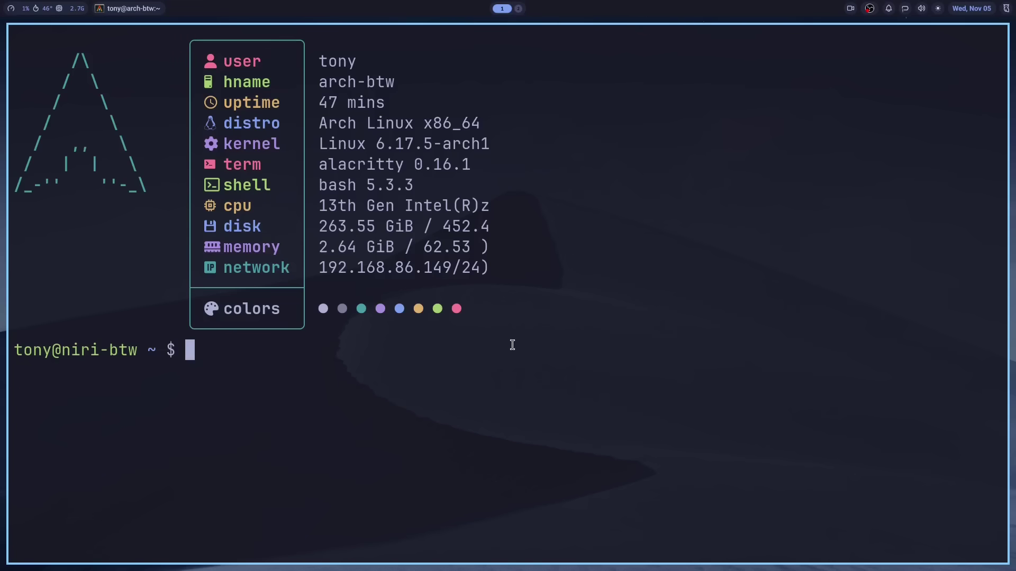
{"action": "type", "text": "nvim .config/niri/"}
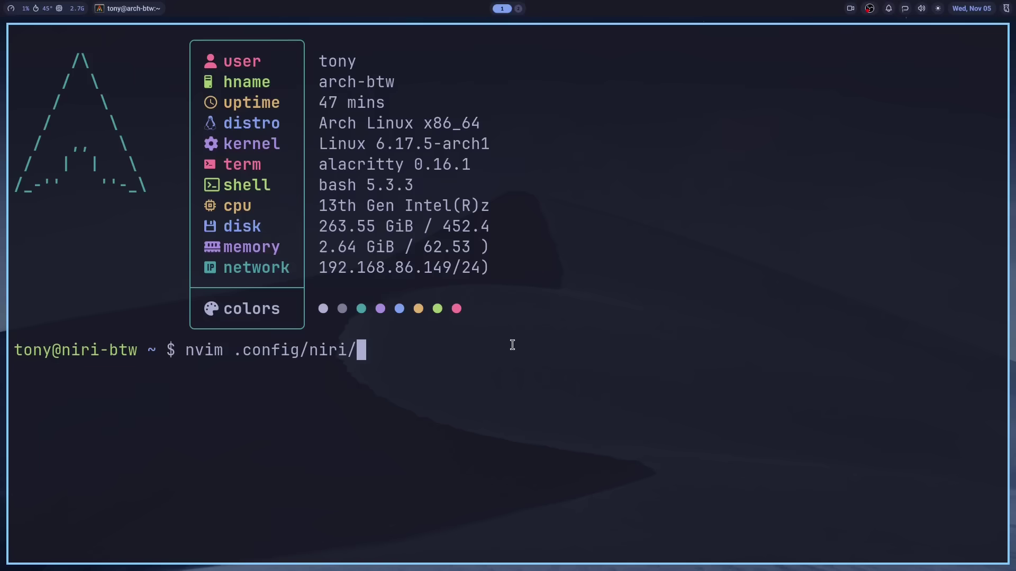
{"action": "key", "text": "Tab"}
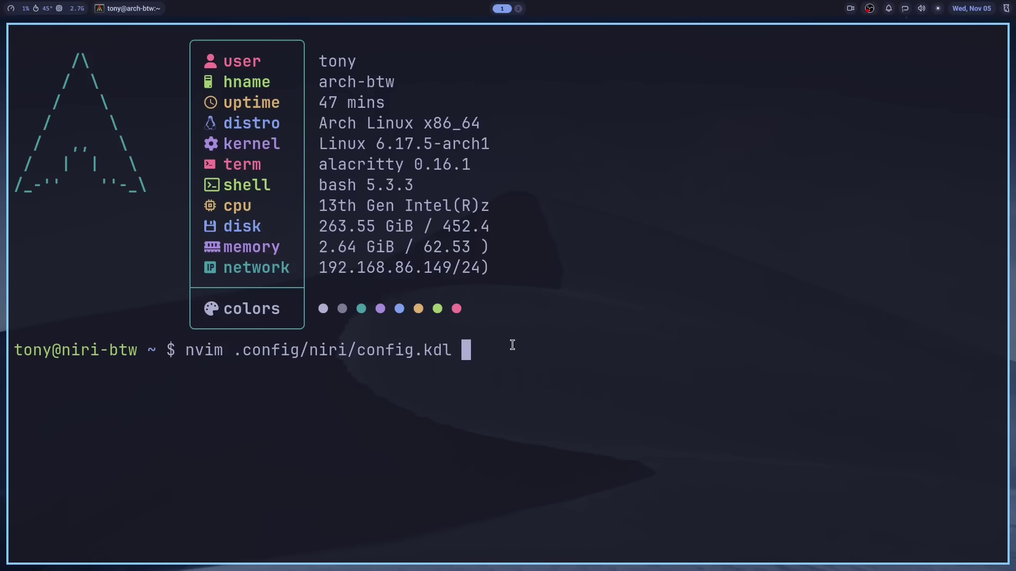
{"action": "key", "text": "Return"}
{"action": "type", "text": "/lay"}
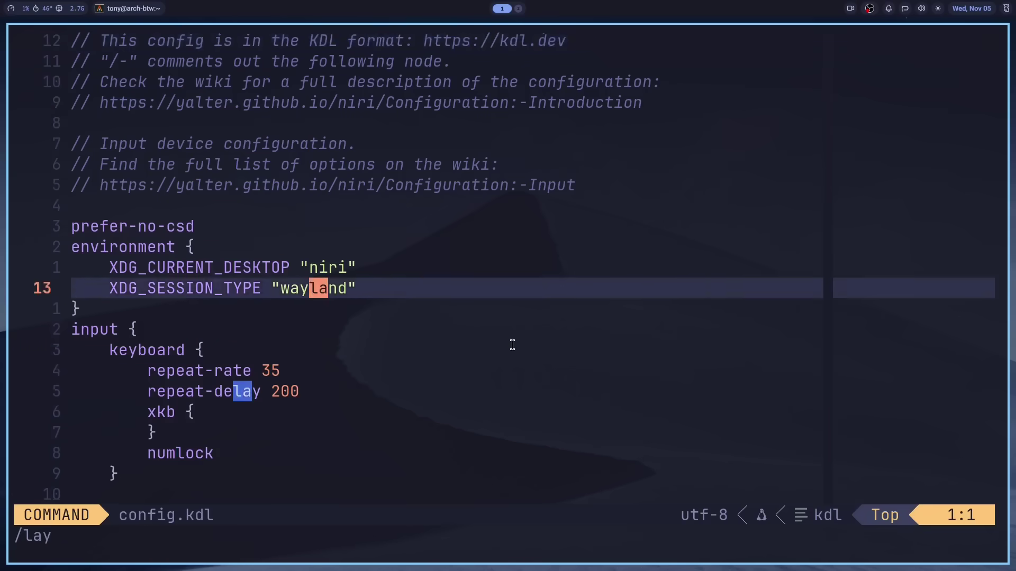
{"action": "type", "text": "out"}
{"action": "key", "text": "Return"}
Delete the three comment lines above the layout block and the comment line above gaps
{"action": "key", "text": "k"}
{"action": "key", "text": "k"}
{"action": "key", "text": "shift+v"}
{"action": "key", "text": "j"}
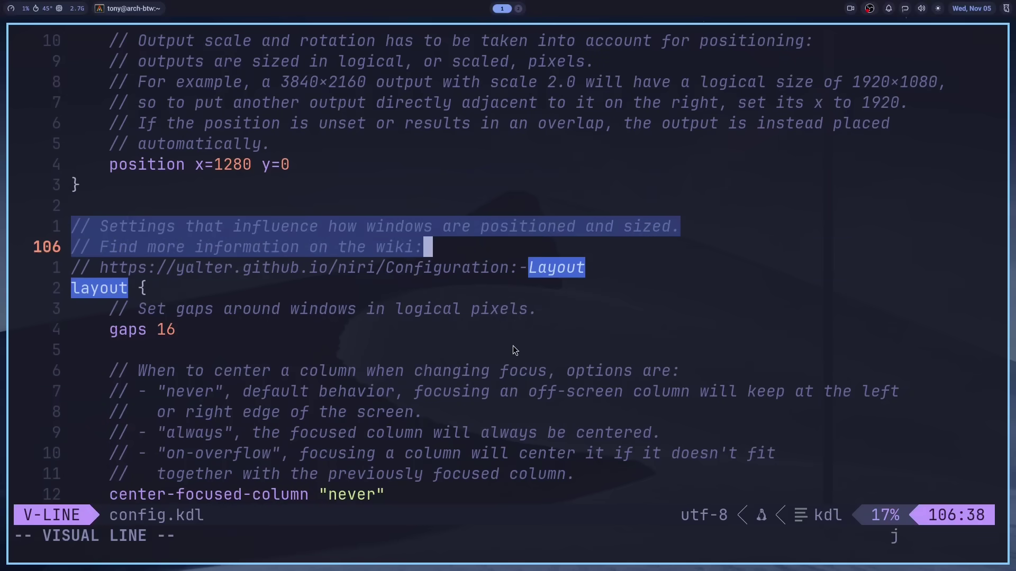
{"action": "key", "text": "j"}
{"action": "key", "text": "d"}
{"action": "key", "text": "k"}
{"action": "key", "text": "j"}
{"action": "key", "text": "j"}
{"action": "key", "text": "d"}
{"action": "key", "text": "d"}
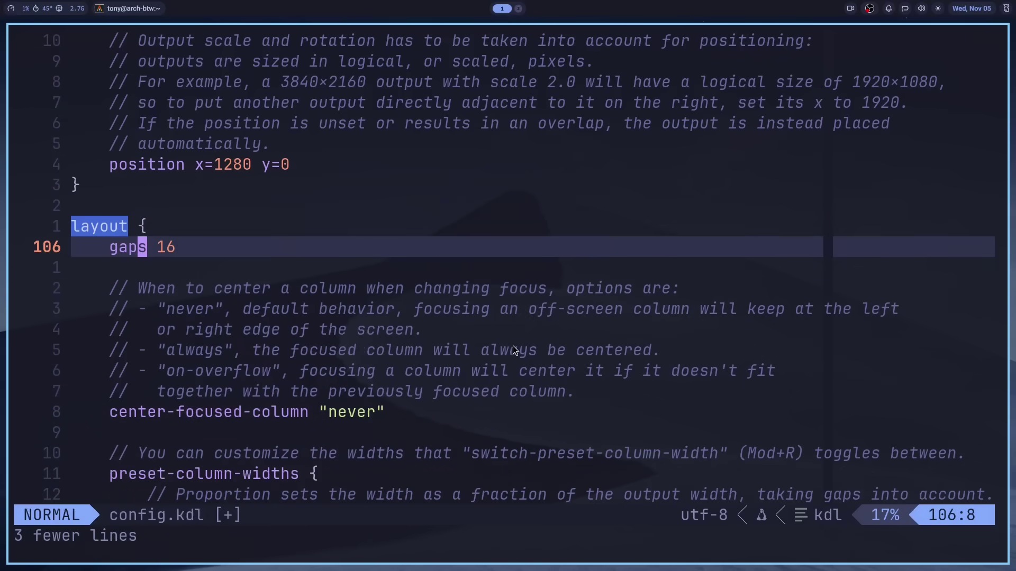
Check the spacing between the terminal columns, set the layout gaps to 5 and save config.kdl
{"action": "key", "text": "A"}
{"action": "key", "text": "BackSpace"}
{"action": "key", "text": "BackSpace"}
{"action": "key", "text": "super+l"}
{"action": "key", "text": "super+l"}
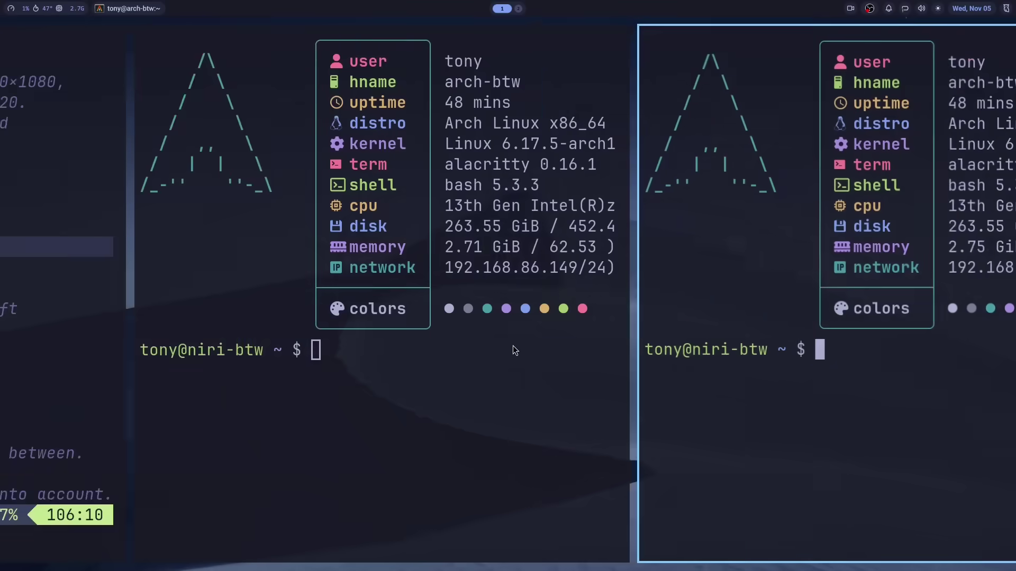
{"action": "key", "text": "super+h"}
{"action": "key", "text": "super+h"}
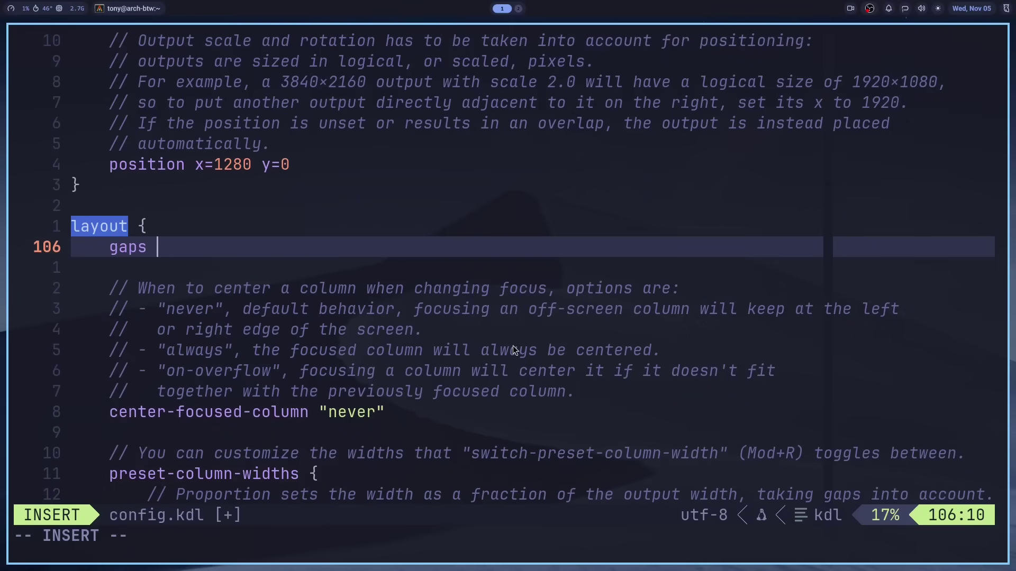
{"action": "key", "text": "Escape"}
{"action": "type", "text": ":wq"}
{"action": "key", "text": "Return"}
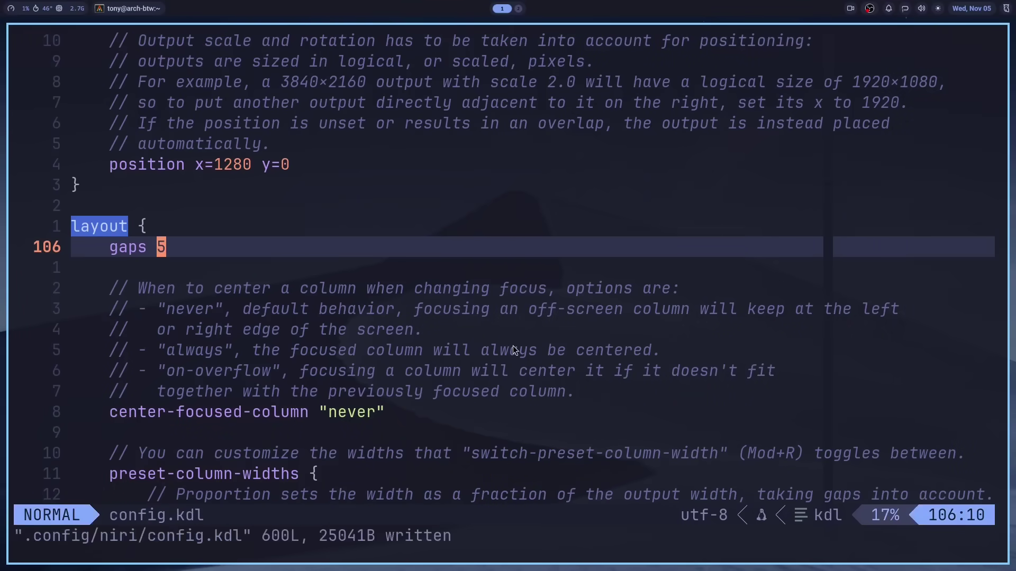
Delete the six comment lines above center-focused-column in the layout block
{"action": "key", "text": "super+t"}
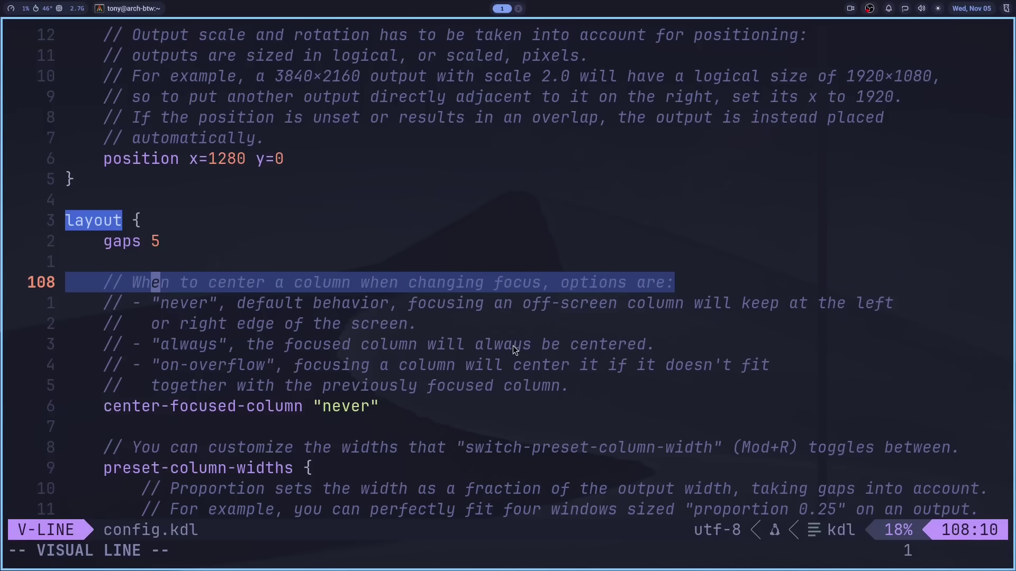
{"action": "key", "text": "j"}
{"action": "key", "text": "j"}
{"action": "key", "text": "j"}
Delete the comment above preset-column-widths and the three comment lines above its proportion values
{"action": "key", "text": "j"}
{"action": "key", "text": "j"}
{"action": "key", "text": "d"}
{"action": "key", "text": "j"}
{"action": "key", "text": "j"}
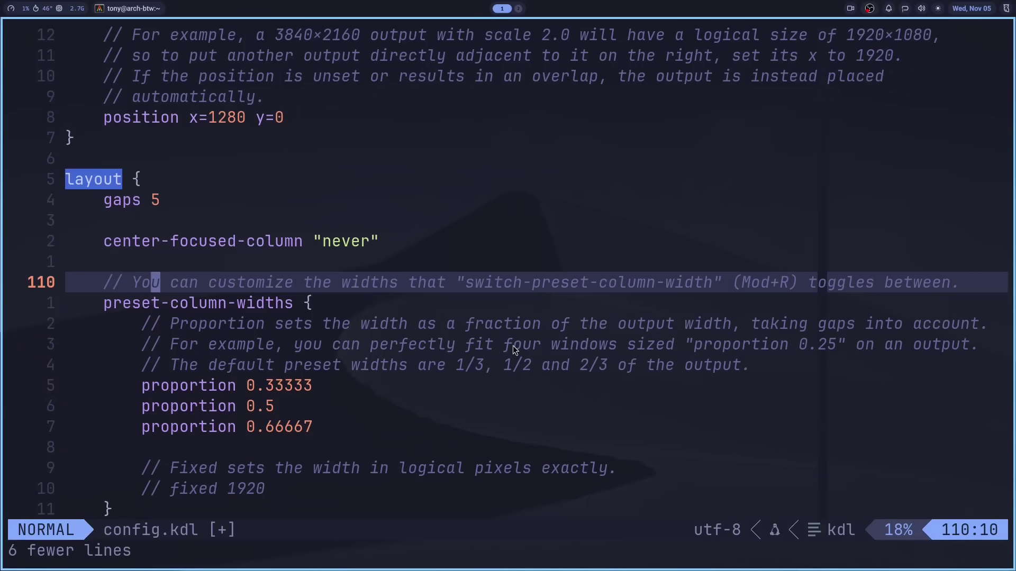
{"action": "key", "text": "d"}
{"action": "key", "text": "d"}
{"action": "key", "text": "j"}
{"action": "key", "text": "shift+v"}
Delete the blank line and the commented-out fixed width lines at the end of the preset-column-widths block
{"action": "key", "text": "j"}
{"action": "key", "text": "j"}
{"action": "key", "text": "d"}
{"action": "key", "text": "j"}
{"action": "key", "text": "j"}
{"action": "key", "text": "j"}
{"action": "key", "text": "shift+v"}
Delete the preset-window-heights comments and the comments around default-column-width
{"action": "key", "text": "j"}
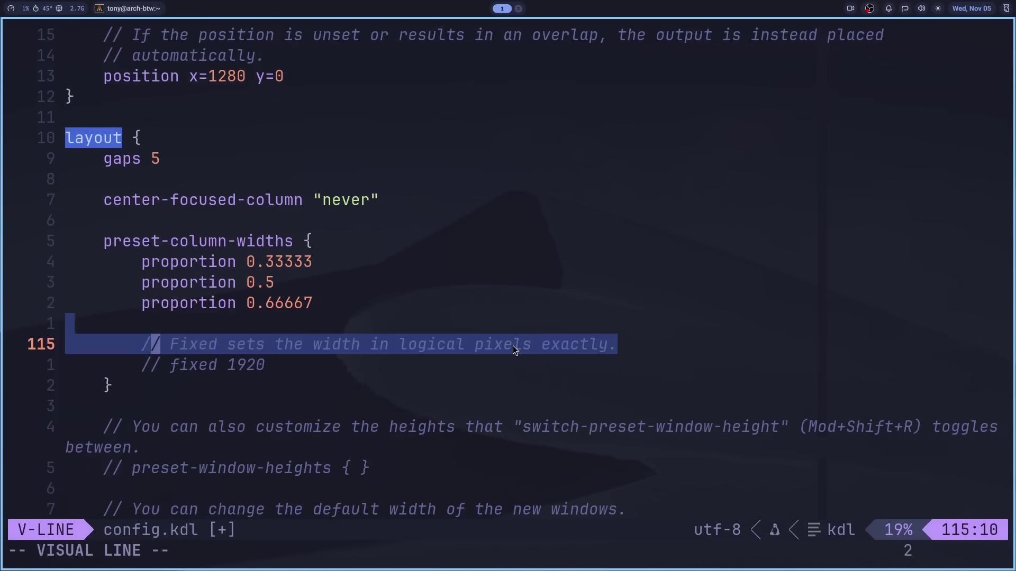
{"action": "key", "text": "j"}
{"action": "key", "text": "d"}
{"action": "key", "text": "k"}
{"action": "key", "text": "j"}
{"action": "key", "text": "j"}
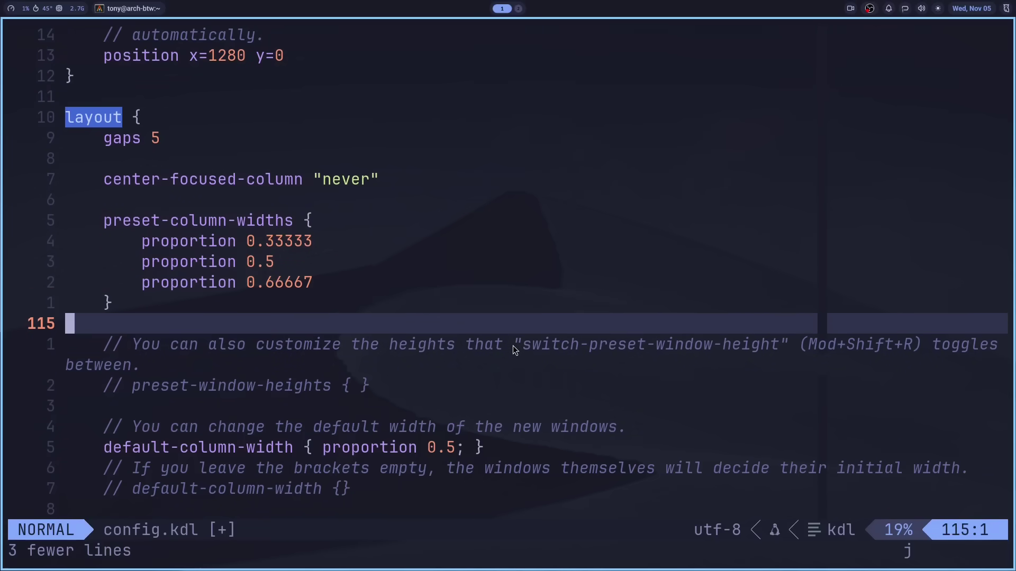
{"action": "key", "text": "j"}
{"action": "key", "text": "shift+v"}
{"action": "key", "text": "d"}
Delete the comments above the width setting in the focus-ring block, set the width to 1.5 and save the file
{"action": "key", "text": "j"}
{"action": "key", "text": "shift+v"}
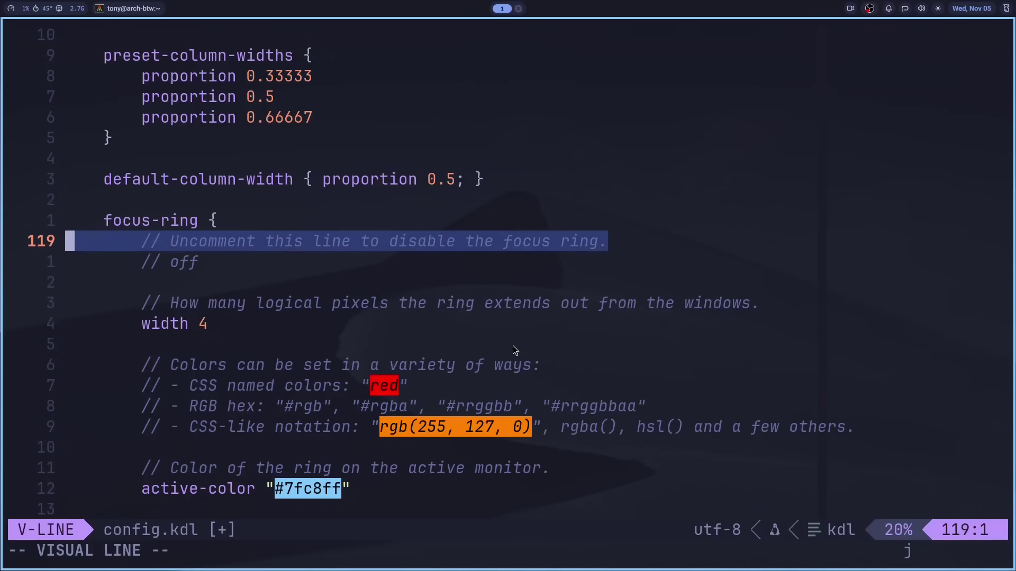
{"action": "key", "text": "j"}
{"action": "key", "text": "j"}
{"action": "key", "text": "j"}
{"action": "key", "text": "d"}
{"action": "key", "text": "$"}
{"action": "key", "text": "s"}
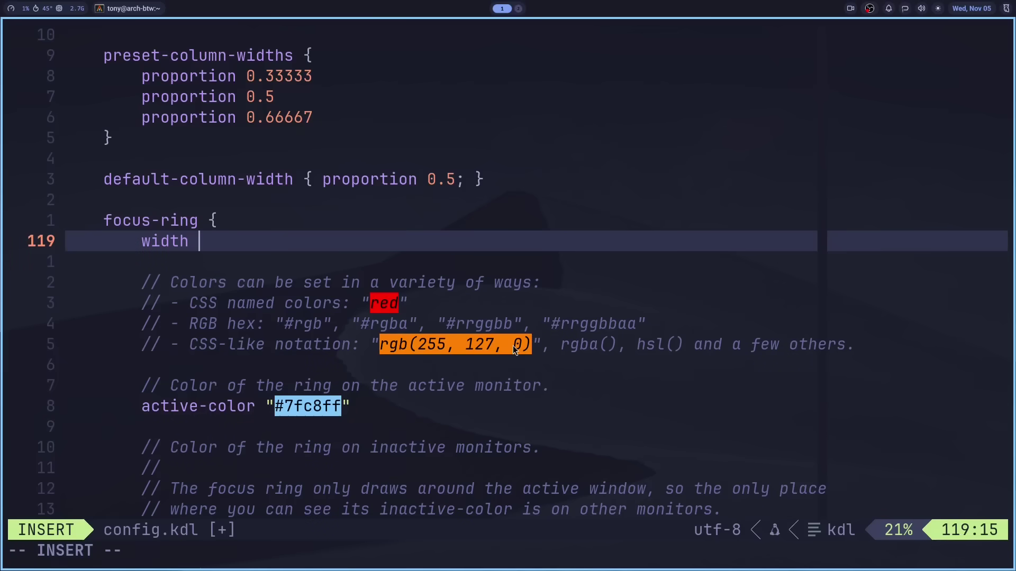
{"action": "type", "text": "1.5"}
{"action": "key", "text": "Escape"}
Open a terminal beside the editor and switch focus between the two windows to check the focus ring
{"action": "key", "text": "super+t"}
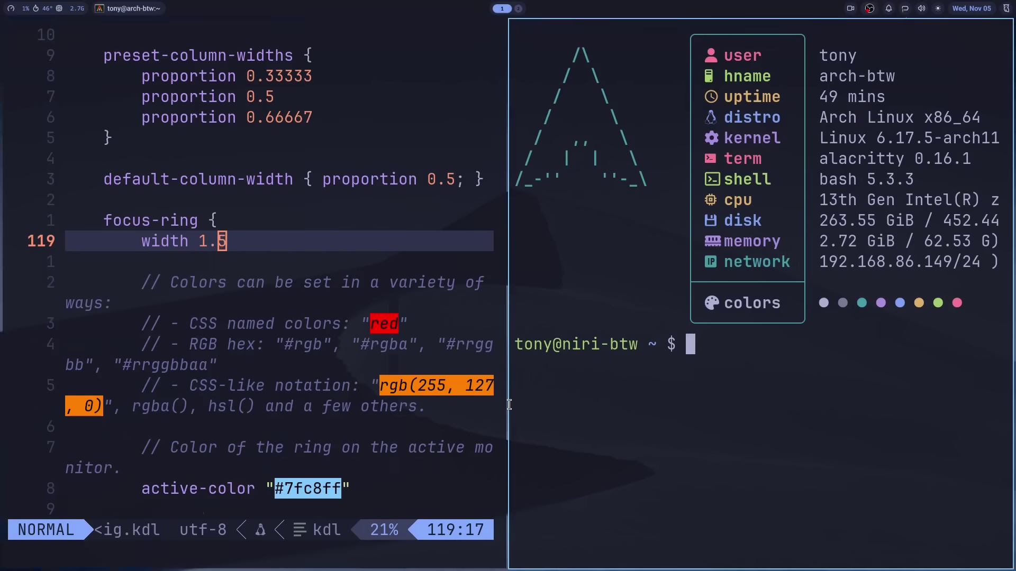
{"action": "left_click", "coordinate": [490, 417]}
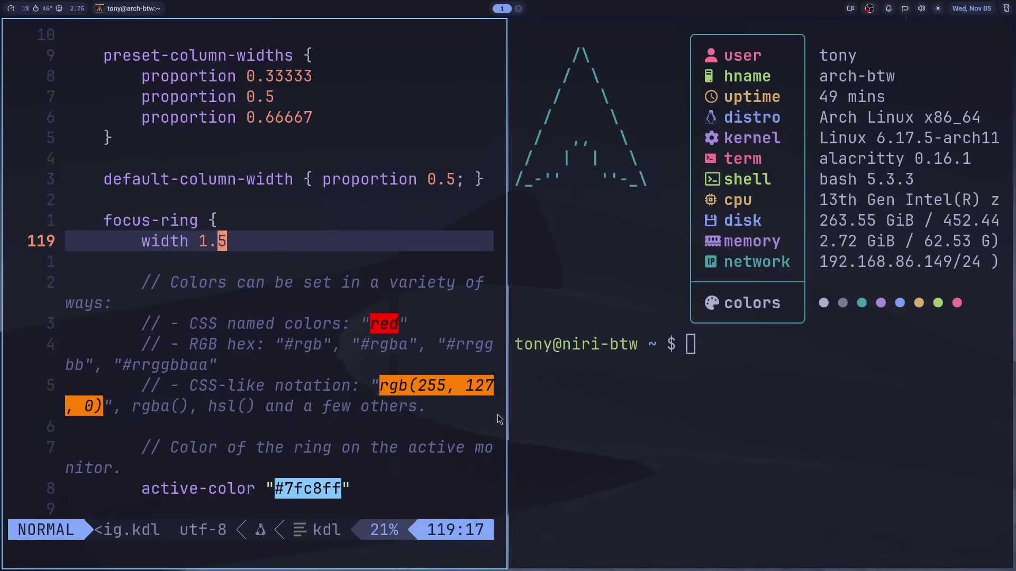
{"action": "left_click", "coordinate": [529, 415]}
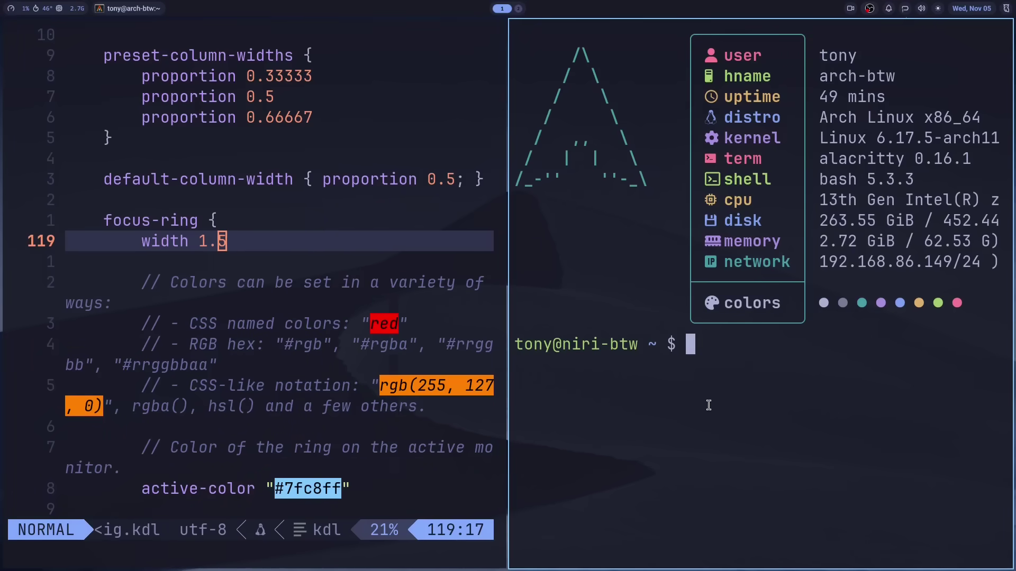
Maximize the editor window and delete the color format and active monitor comments above active-color in the focus-ring block
{"action": "key", "text": "super+h"}
{"action": "key", "text": "j"}
{"action": "key", "text": "j"}
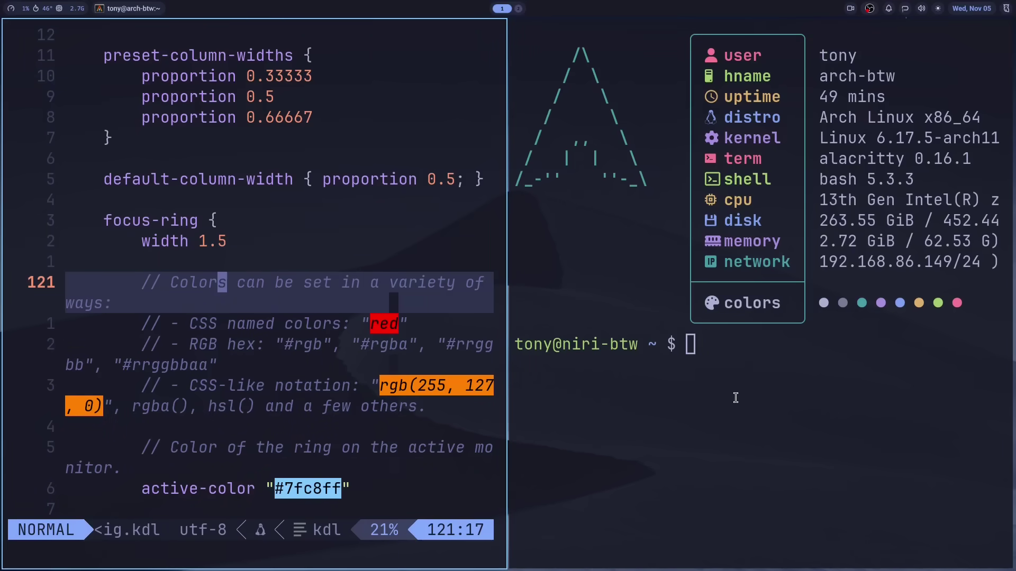
{"action": "key", "text": "super+f"}
{"action": "key", "text": "j"}
{"action": "key", "text": "k"}
{"action": "key", "text": "V"}
{"action": "key", "text": "j"}
{"action": "key", "text": "j"}
{"action": "key", "text": "j"}
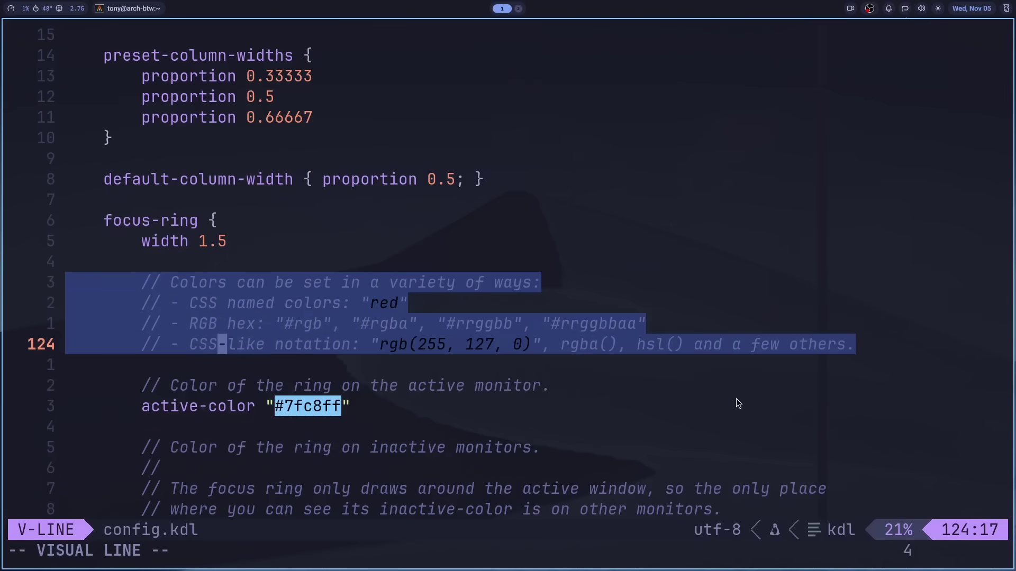
{"action": "key", "text": "d"}
Delete the inactive monitor comments and the blank line between active-color and inactive-color in the focus-ring block
{"action": "key", "text": "d"}
{"action": "key", "text": "j"}
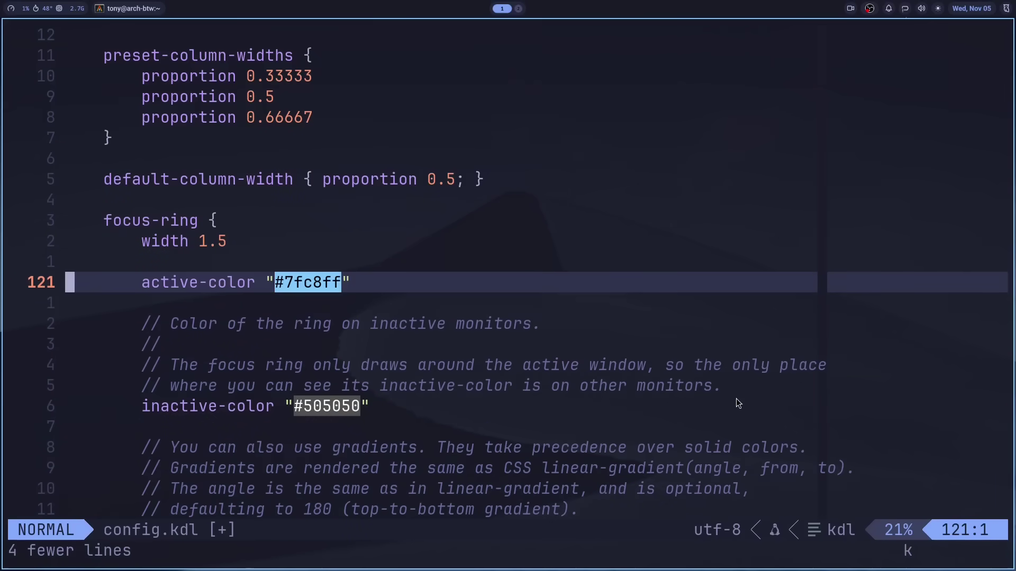
{"action": "key", "text": "j"}
Delete all the gradient comments and commented-out gradient settings at the end of the focus-ring block
{"action": "key", "text": "j"}
{"action": "key", "text": "V"}
{"action": "key", "text": "j"}
{"action": "key", "text": "j"}
{"action": "key", "text": "j"}
{"action": "key", "text": "d"}
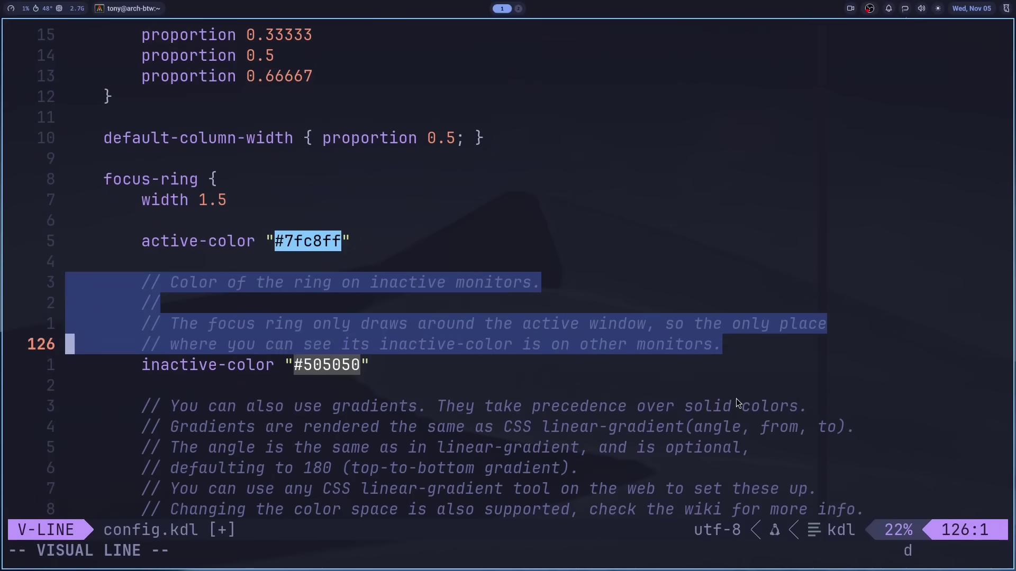
{"action": "key", "text": "d"}
{"action": "key", "text": "d"}
{"action": "key", "text": "j"}
{"action": "key", "text": "j"}
{"action": "key", "text": "V"}
{"action": "key", "text": "j"}
{"action": "key", "text": "j"}
{"action": "key", "text": "j"}
{"action": "key", "text": "j"}
{"action": "key", "text": "j"}
{"action": "key", "text": "j"}
{"action": "key", "text": "j"}
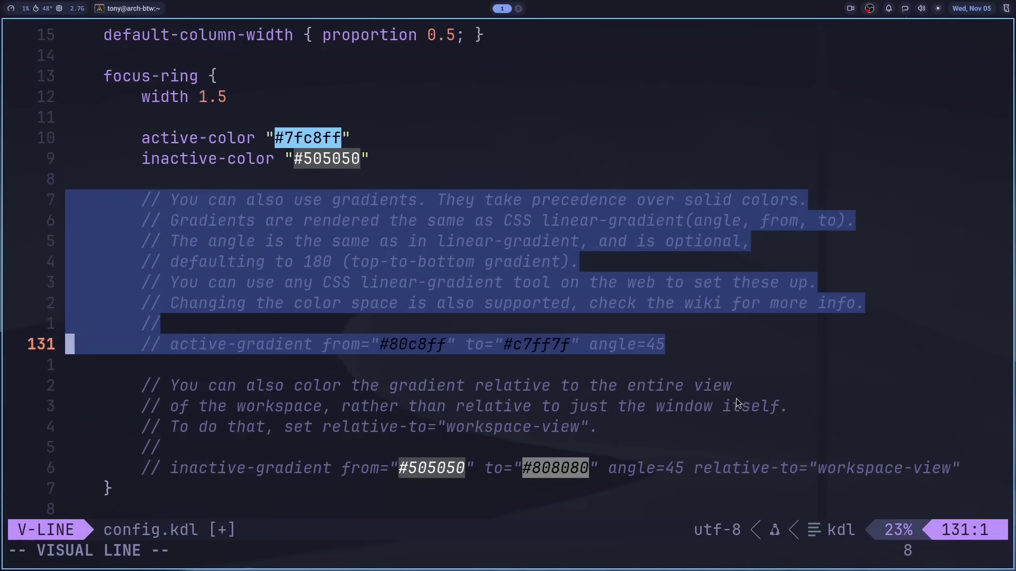
Set the focus-ring active-color to #7aa2f7 and inactive-color to #a9b1d6, and save the file
{"action": "key", "text": "j"}
{"action": "key", "text": "j"}
{"action": "key", "text": "j"}
{"action": "key", "text": "j"}
{"action": "key", "text": "j"}
{"action": "key", "text": "j"}
{"action": "key", "text": "d"}
{"action": "key", "text": "k"}
{"action": "key", "text": "k"}
{"action": "key", "text": "k"}
{"action": "key", "text": "k"}
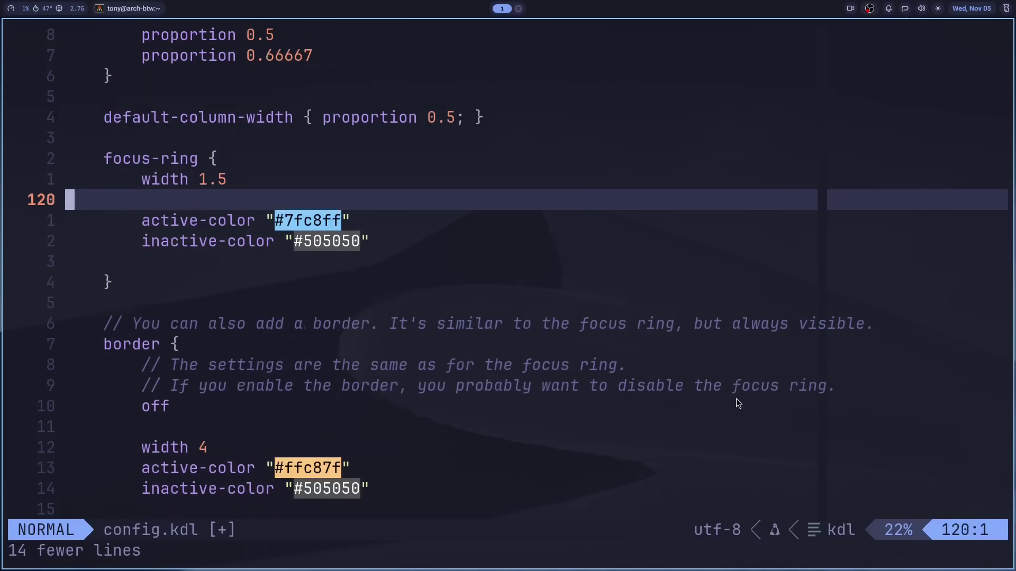
{"action": "key", "text": "k"}
{"action": "key", "text": "k"}
{"action": "key", "text": "j"}
{"action": "key", "text": "j"}
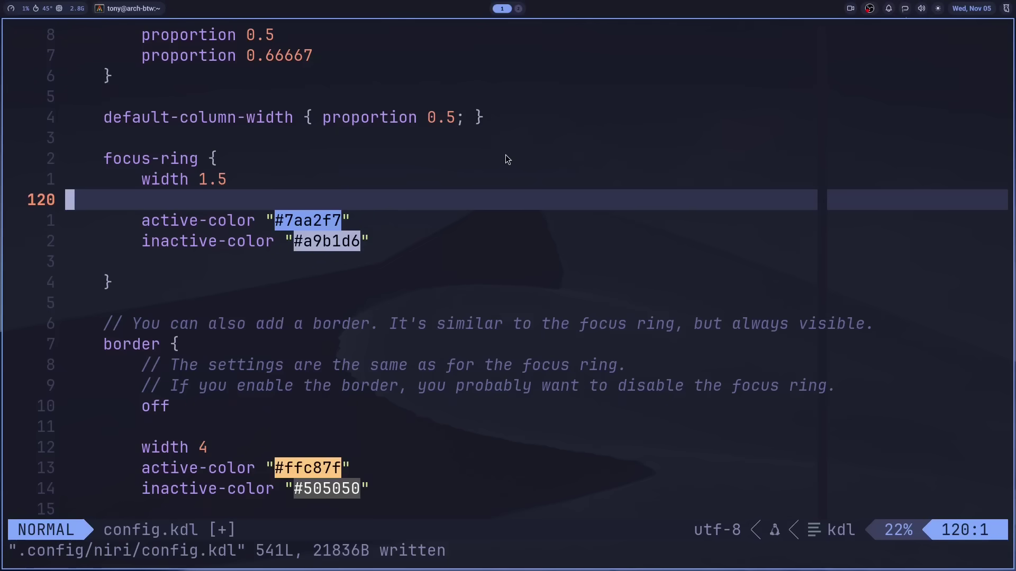
Set the width in the border block to 1.5
{"action": "left_click", "coordinate": [432, 324]}
{"action": "key", "text": "j"}
{"action": "key", "text": "j"}
{"action": "key", "text": "j"}
{"action": "key", "text": "j"}
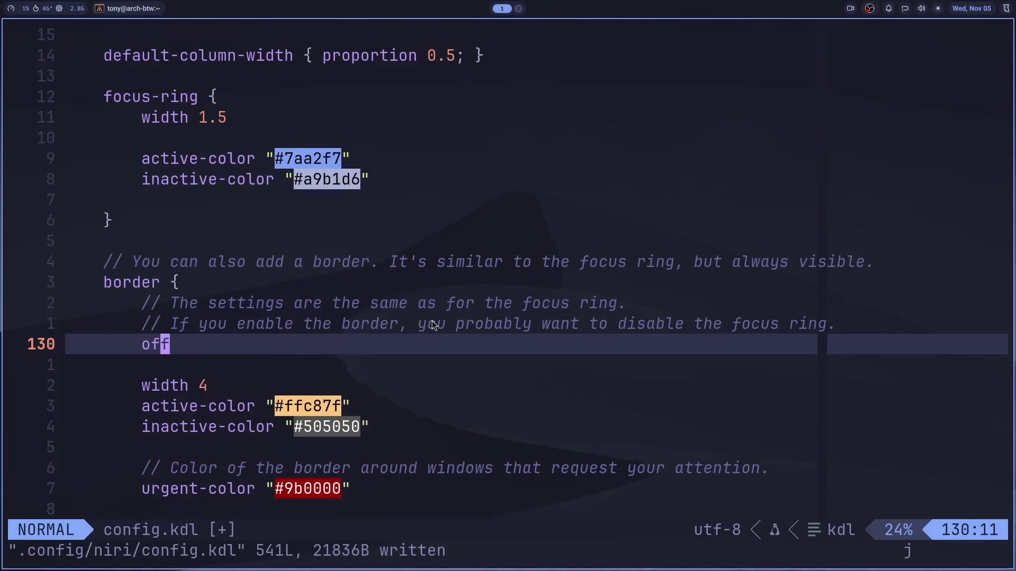
{"action": "key", "text": "j"}
{"action": "key", "text": "j"}
{"action": "key", "text": "A"}
{"action": "key", "text": "BackSpace"}
{"action": "type", "text": "1.5"}
{"action": "key", "text": "Escape"}
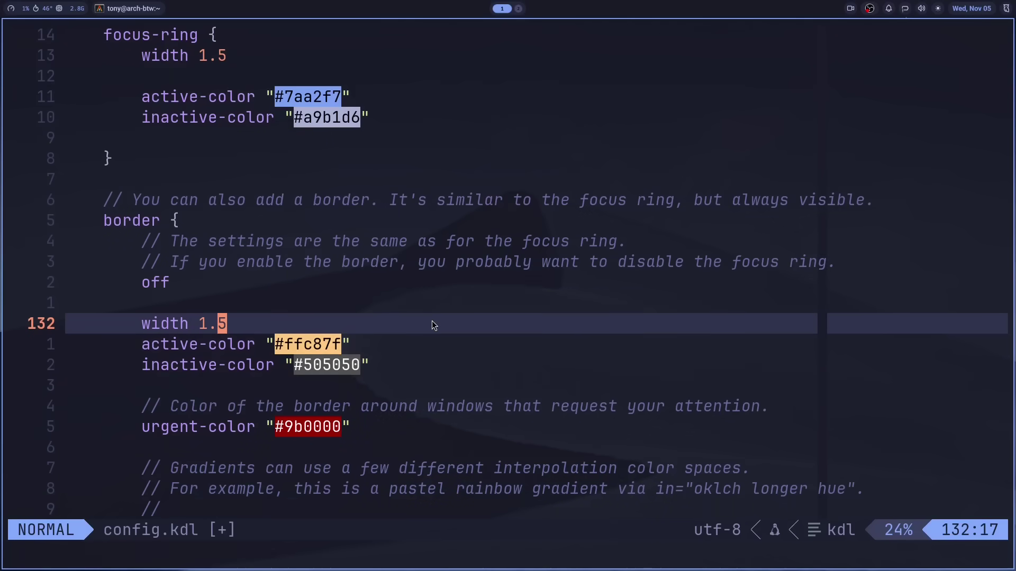
Delete the comment above the border block and the comments above its off setting
{"action": "type", "text": "jk:w"}
{"action": "key", "text": "Escape"}
{"action": "key", "text": "k"}
{"action": "key", "text": "k"}
{"action": "key", "text": "k"}
{"action": "key", "text": "k"}
{"action": "key", "text": "shift+v"}
{"action": "key", "text": "j"}
{"action": "key", "text": "d"}
{"action": "key", "text": "k"}
{"action": "key", "text": "k"}
{"action": "key", "text": "d"}
{"action": "key", "text": "d"}
{"action": "key", "text": "j"}
{"action": "key", "text": "j"}
{"action": "key", "text": "u"}
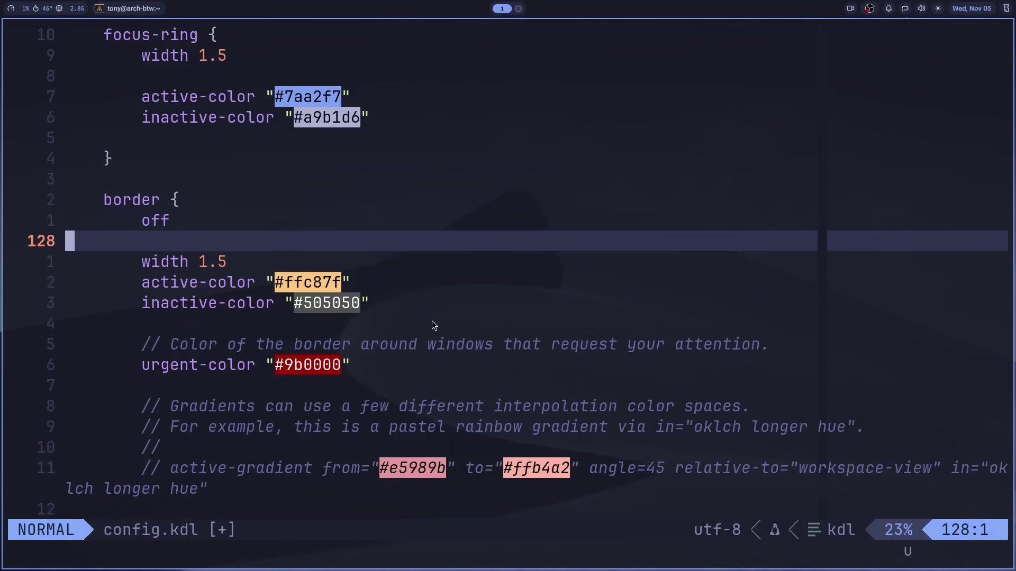
Delete the blank line between off and width in the border block
{"action": "key", "text": "k"}
{"action": "key", "text": "k"}
{"action": "key", "text": "j"}
{"action": "key", "text": "j"}
{"action": "key", "text": "j"}
{"action": "key", "text": "j"}
{"action": "key", "text": "j"}
{"action": "key", "text": "j"}
Delete the urgent-color comment, the gradient comments and the blank line before urgent-color in the border block
{"action": "key", "text": "j"}
{"action": "key", "text": "d"}
{"action": "key", "text": "d"}
{"action": "key", "text": "j"}
{"action": "key", "text": "j"}
{"action": "key", "text": "shift+v"}
{"action": "key", "text": "j"}
{"action": "key", "text": "j"}
{"action": "key", "text": "j"}
{"action": "key", "text": "j"}
{"action": "key", "text": "j"}
{"action": "key", "text": "d"}
{"action": "key", "text": "k"}
{"action": "key", "text": "k"}
{"action": "key", "text": "k"}
{"action": "key", "text": "d"}
{"action": "key", "text": "d"}
Delete the blank line ending the border block and the comment above the shadow block, and save the file
{"action": "key", "text": "k"}
{"action": "key", "text": "k"}
{"action": "key", "text": "k"}
{"action": "key", "text": "k"}
{"action": "key", "text": "d"}
{"action": "key", "text": "d"}
{"action": "key", "text": "j"}
{"action": "key", "text": "j"}
{"action": "key", "text": "j"}
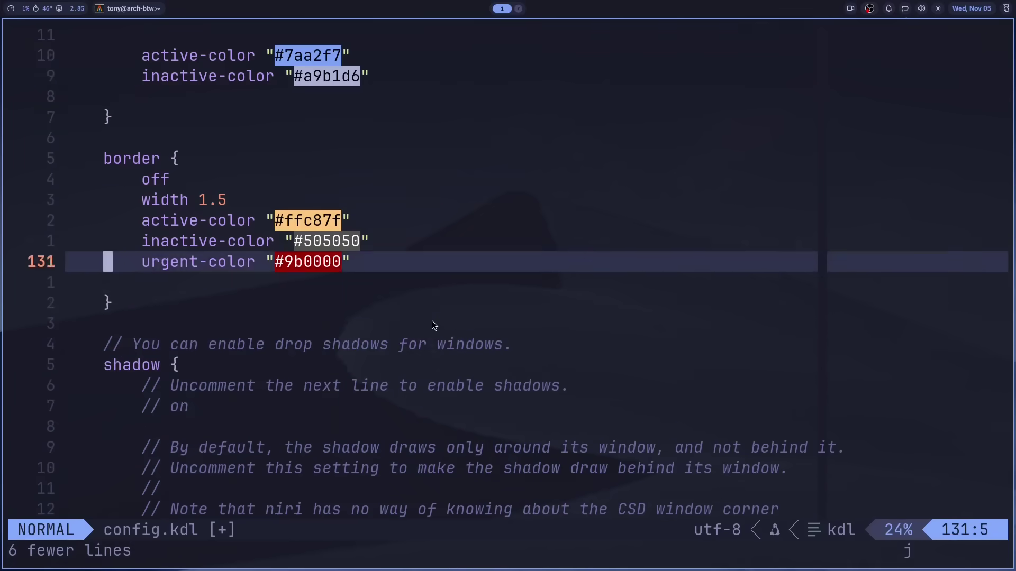
{"action": "key", "text": "j"}
{"action": "key", "text": "d"}
{"action": "key", "text": "d"}
{"action": "key", "text": "j"}
{"action": "key", "text": "j"}
{"action": "key", "text": "d"}
{"action": "key", "text": "d"}
{"action": "type", "text": ":w"}
{"action": "key", "text": "Return"}
{"action": "key", "text": "j"}
{"action": "key", "text": "j"}
{"action": "key", "text": "j"}
{"action": "key", "text": "k"}
Delete the explanatory comments and extra blank lines in the shadow block
{"action": "key", "text": "k"}
{"action": "key", "text": "super+shift+h"}
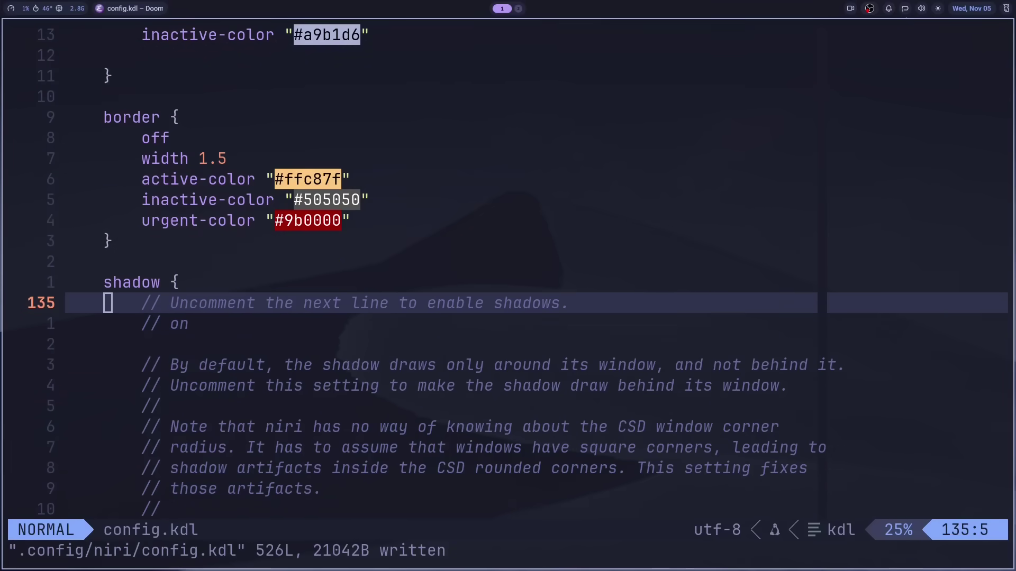
{"action": "key", "text": "super+l"}
{"action": "key", "text": "shift+v"}
{"action": "key", "text": "j"}
{"action": "key", "text": "j"}
{"action": "key", "text": "j"}
{"action": "key", "text": "j"}
{"action": "key", "text": "j"}
{"action": "key", "text": "j"}
{"action": "key", "text": "j"}
{"action": "key", "text": "j"}
{"action": "key", "text": "j"}
{"action": "key", "text": "j"}
{"action": "key", "text": "j"}
{"action": "key", "text": "j"}
{"action": "key", "text": "j"}
{"action": "key", "text": "j"}
{"action": "key", "text": "j"}
{"action": "key", "text": "j"}
{"action": "key", "text": "j"}
{"action": "key", "text": "j"}
{"action": "key", "text": "j"}
{"action": "key", "text": "j"}
{"action": "key", "text": "d"}
{"action": "key", "text": "j"}
{"action": "key", "text": "j"}
{"action": "key", "text": "d"}
{"action": "key", "text": "d"}
{"action": "key", "text": "k"}
{"action": "key", "text": "d"}
{"action": "key", "text": "d"}
{"action": "key", "text": "j"}
{"action": "key", "text": "d"}
{"action": "key", "text": "d"}
{"action": "key", "text": "d"}
{"action": "key", "text": "d"}
Delete the remaining explanatory comments down through the hotkey-overlay block, leaving that block empty
{"action": "key", "text": "j"}
{"action": "key", "text": "d"}
{"action": "key", "text": "d"}
{"action": "key", "text": "d"}
{"action": "key", "text": "d"}
{"action": "key", "text": "j"}
{"action": "key", "text": "j"}
{"action": "key", "text": "shift+v"}
{"action": "key", "text": "j"}
Convert the comment lines from the prefer-no-csd explanation through the first screenshot path comment to lowercase
{"action": "key", "text": "j"}
{"action": "key", "text": "j"}
{"action": "key", "text": "j"}
{"action": "key", "text": "j"}
{"action": "key", "text": "d"}
Delete the prefer-no-csd comments and the screenshot path explanation above the screenshot-path setting
{"action": "key", "text": "j"}
{"action": "key", "text": "shift+v"}
{"action": "key", "text": "j"}
{"action": "key", "text": "j"}
{"action": "key", "text": "j"}
{"action": "key", "text": "d"}
Delete the remaining comments between the screenshot-path setting and the first window-rule block, leaving the animations block empty
{"action": "key", "text": "j"}
{"action": "key", "text": "j"}
{"action": "key", "text": "j"}
{"action": "key", "text": "shift+v"}
{"action": "key", "text": "j"}
{"action": "key", "text": "j"}
{"action": "key", "text": "j"}
{"action": "key", "text": "j"}
{"action": "key", "text": "d"}
{"action": "key", "text": "d"}
{"action": "key", "text": "d"}
{"action": "key", "text": "j"}
{"action": "key", "text": "j"}
{"action": "key", "text": "j"}
{"action": "key", "text": "j"}
{"action": "key", "text": "j"}
{"action": "key", "text": "j"}
{"action": "key", "text": "j"}
{"action": "key", "text": "j"}
{"action": "key", "text": "j"}
{"action": "key", "text": "d"}
{"action": "key", "text": "d"}
{"action": "key", "text": "d"}
{"action": "key", "text": "d"}
{"action": "key", "text": "j"}
{"action": "key", "text": "j"}
{"action": "key", "text": "shift+v"}
{"action": "key", "text": "j"}
{"action": "key", "text": "j"}
{"action": "key", "text": "j"}
{"action": "key", "text": "j"}
{"action": "key", "text": "j"}
{"action": "key", "text": "j"}
{"action": "key", "text": "j"}
{"action": "key", "text": "u"}
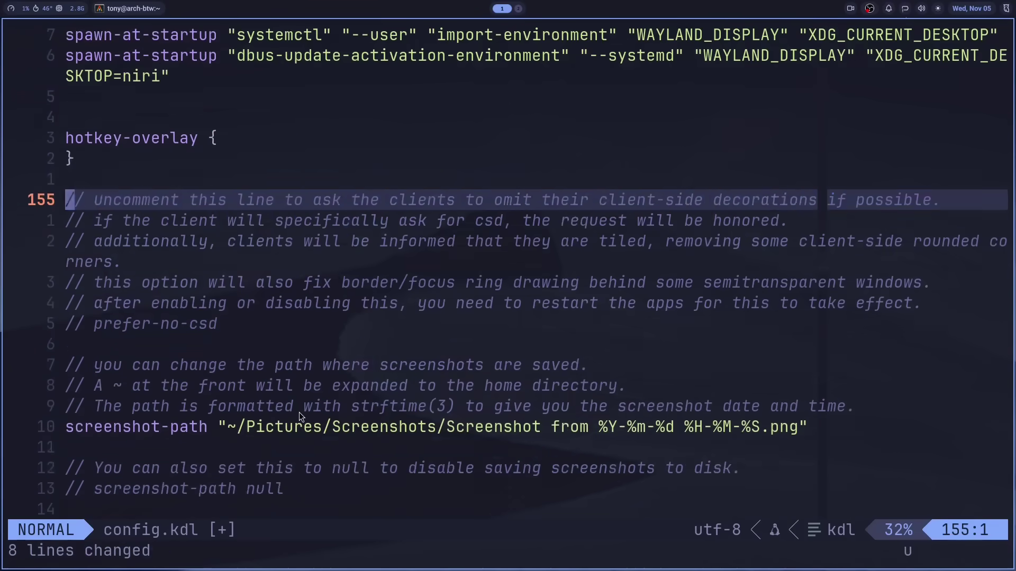
Undo the lowercase conversion of the comments and the preceding deletion in the hotkey-overlay block, and save the file
{"action": "key", "text": "u"}
{"action": "key", "text": "u"}
{"action": "type", "text": ":w"}
{"action": "key", "text": "Return"}
{"action": "key", "text": "j"}
Delete the regular expression comments inside the wezterm window rule and the comment above the Firefox picture-in-picture rule
{"action": "key", "text": "j"}
{"action": "key", "text": "j"}
{"action": "key", "text": "shift+v"}
{"action": "key", "text": "j"}
{"action": "key", "text": "j"}
{"action": "key", "text": "j"}
{"action": "key", "text": "j"}
{"action": "key", "text": "j"}
{"action": "key", "text": "j"}
{"action": "key", "text": "j"}
{"action": "key", "text": "j"}
{"action": "key", "text": "j"}
{"action": "key", "text": "d"}
{"action": "key", "text": "j"}
{"action": "key", "text": "j"}
{"action": "key", "text": "shift+v"}
{"action": "key", "text": "j"}
{"action": "key", "text": "j"}
{"action": "key", "text": "j"}
{"action": "key", "text": "j"}
{"action": "key", "text": "j"}
{"action": "key", "text": "d"}
{"action": "key", "text": "j"}
{"action": "key", "text": "shift+v"}
{"action": "key", "text": "j"}
{"action": "key", "text": "j"}
{"action": "key", "text": "j"}
{"action": "key", "text": "j"}
{"action": "key", "text": "d"}
{"action": "key", "text": "j"}
{"action": "key", "text": "j"}
{"action": "key", "text": "shift+v"}
{"action": "key", "text": "j"}
{"action": "key", "text": "j"}
{"action": "key", "text": "d"}
{"action": "key", "text": "j"}
{"action": "key", "text": "shift+v"}
{"action": "key", "text": "j"}
{"action": "key", "text": "d"}
{"action": "key", "text": "k"}
{"action": "key", "text": "d"}
{"action": "key", "text": "d"}
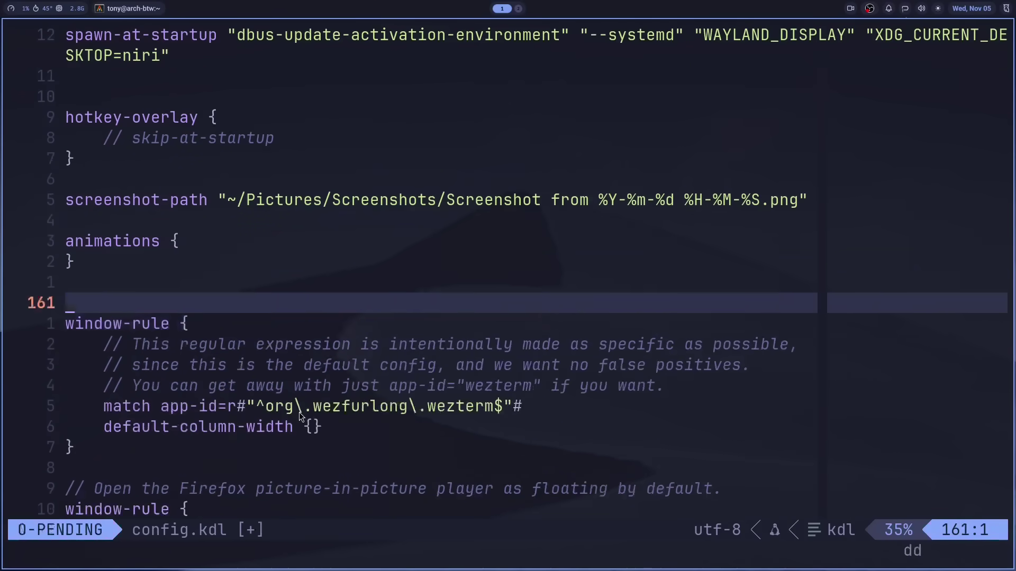
{"action": "key", "text": "j"}
{"action": "key", "text": "shift+v"}
{"action": "key", "text": "j"}
{"action": "key", "text": "j"}
{"action": "key", "text": "d"}
{"action": "key", "text": "j"}
{"action": "key", "text": "j"}
{"action": "key", "text": "j"}
{"action": "key", "text": "j"}
{"action": "key", "text": "d"}
{"action": "key", "text": "d"}
{"action": "key", "text": "j"}
{"action": "key", "text": "shift+v"}
{"action": "key", "text": "j"}
{"action": "key", "text": "j"}
{"action": "key", "text": "d"}
{"action": "key", "text": "j"}
{"action": "key", "text": "j"}
{"action": "key", "text": "j"}
Insert extra blank lines between the animations block and the wezterm window rule, save the file, and keep focus on this editor
{"action": "key", "text": "k"}
{"action": "key", "text": "k"}
{"action": "key", "text": "k"}
{"action": "key", "text": "k"}
{"action": "key", "text": "k"}
{"action": "key", "text": "k"}
{"action": "key", "text": "k"}
{"action": "key", "text": "k"}
{"action": "key", "text": "k"}
{"action": "key", "text": "k"}
{"action": "key", "text": "o"}
{"action": "key", "text": "Return"}
{"action": "key", "text": "Return"}
{"action": "key", "text": "Escape"}
{"action": "key", "text": "k"}
{"action": "key", "text": "k"}
{"action": "type", "text": ":w"}
{"action": "key", "text": "Return"}
{"action": "key", "text": "super+shift+h"}
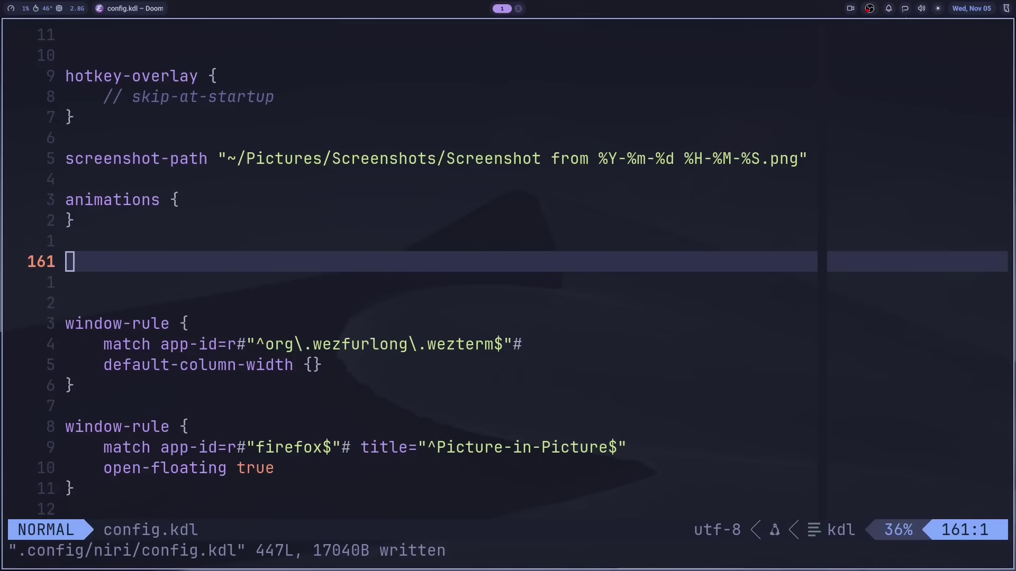
{"action": "left_click", "coordinate": [282, 246]}
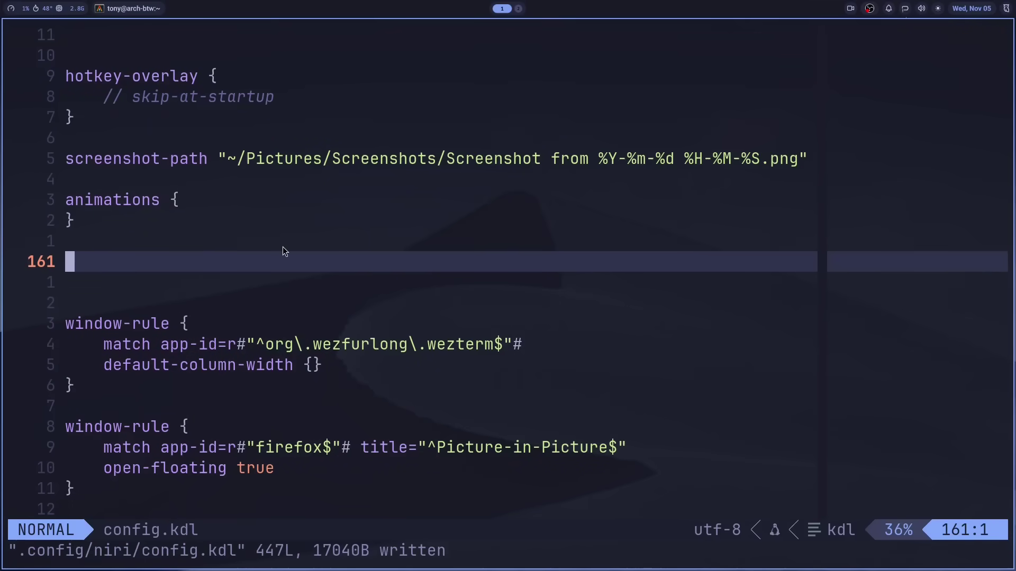
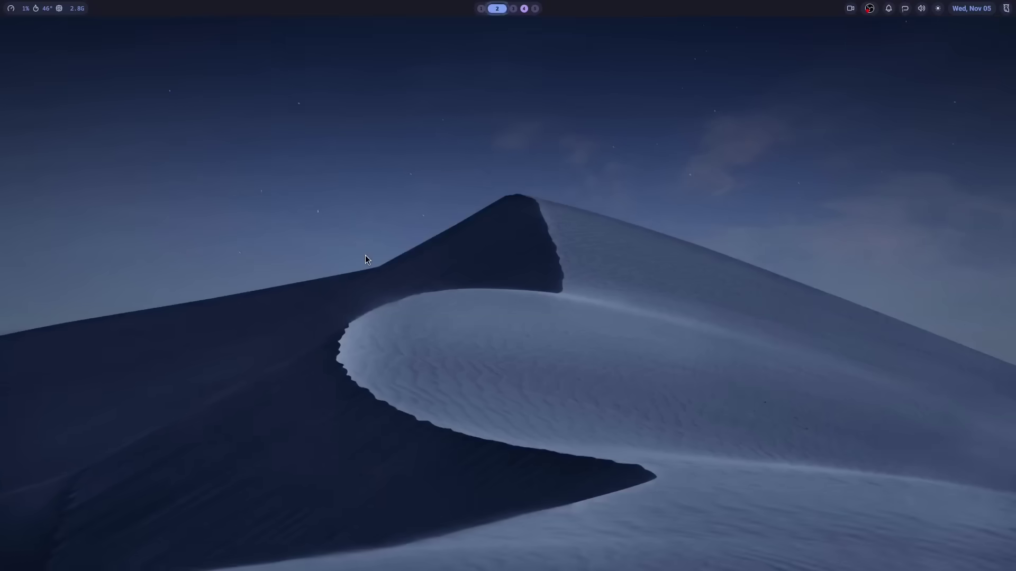
Return to the config.kdl editor, finish the Firefox window rule with open-maximized true, and save the file
{"action": "key", "text": "super+4"}
{"action": "type", "text": "maximized true"}
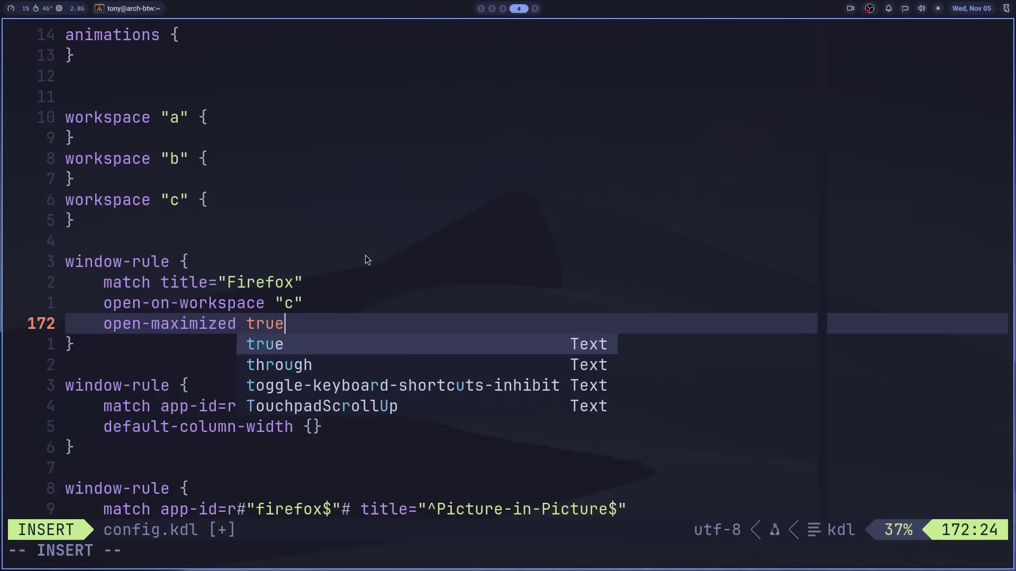
{"action": "key", "text": "Escape"}
{"action": "type", "text": ":w"}
{"action": "key", "text": "Return"}
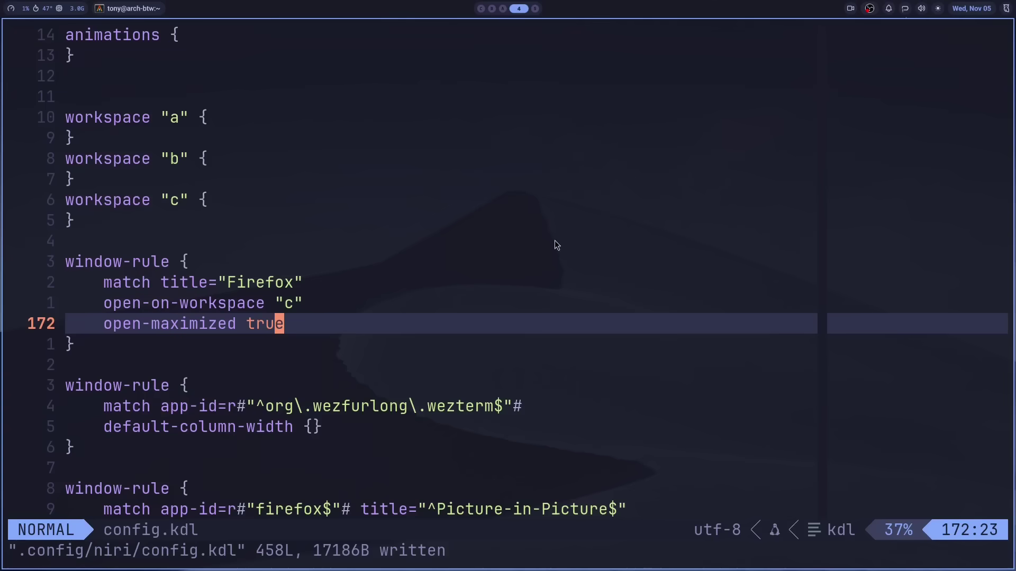
Check the Workspace widget's label mode in the bar settings, choose Name, and close the settings without applying
{"action": "key", "text": "super+comma"}
{"action": "left_click", "coordinate": [483, 483]}
{"action": "left_click", "coordinate": [577, 260]}
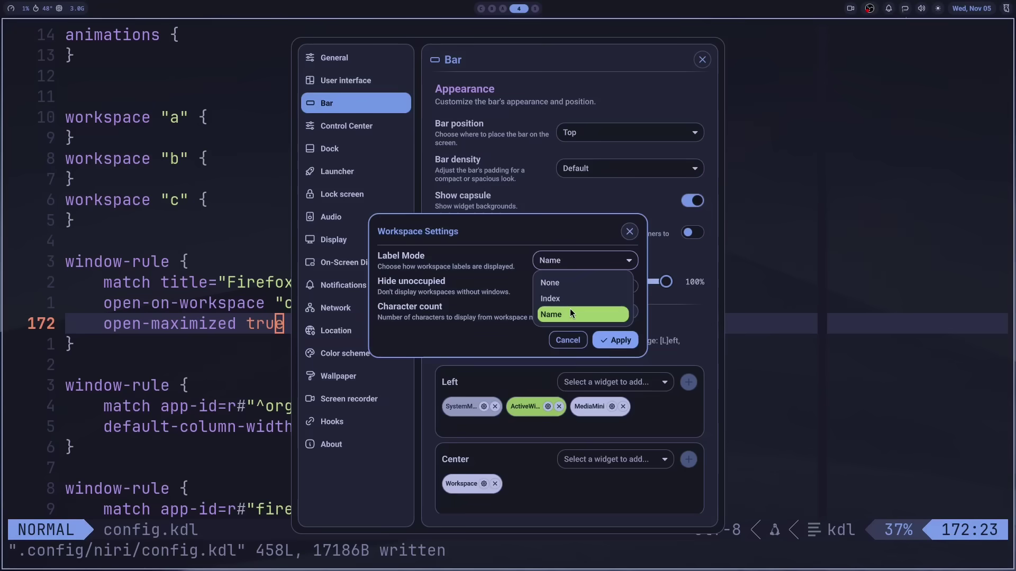
{"action": "left_click", "coordinate": [570, 317]}
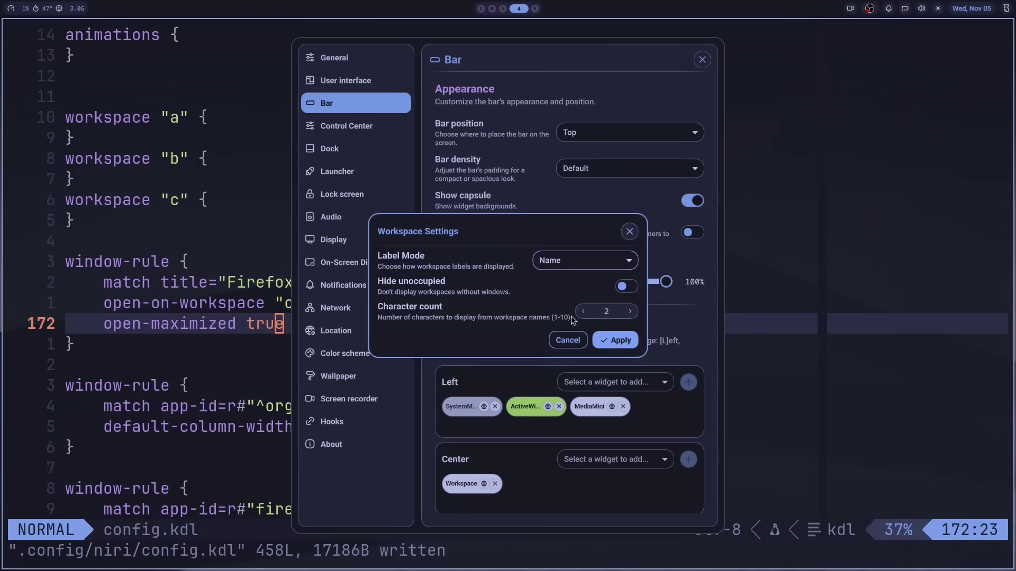
{"action": "left_click", "coordinate": [629, 231]}
{"action": "left_click", "coordinate": [702, 60]}
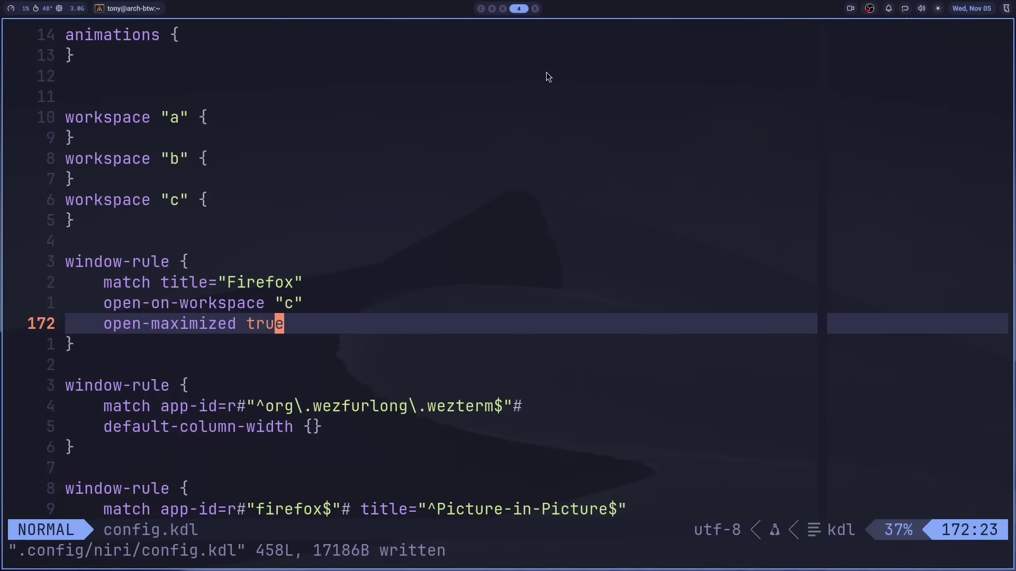
Cycle through the first three workspaces to check their names in the bar and return to the config editor
{"action": "key", "text": "super+1"}
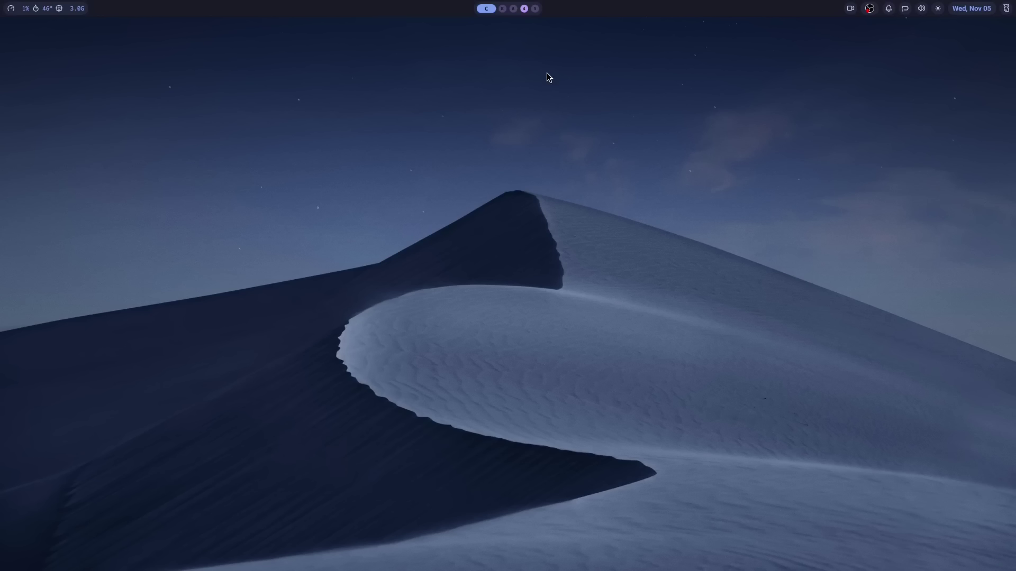
{"action": "key", "text": "super+2"}
{"action": "key", "text": "super+3"}
{"action": "key", "text": "super+2"}
{"action": "key", "text": "super+1"}
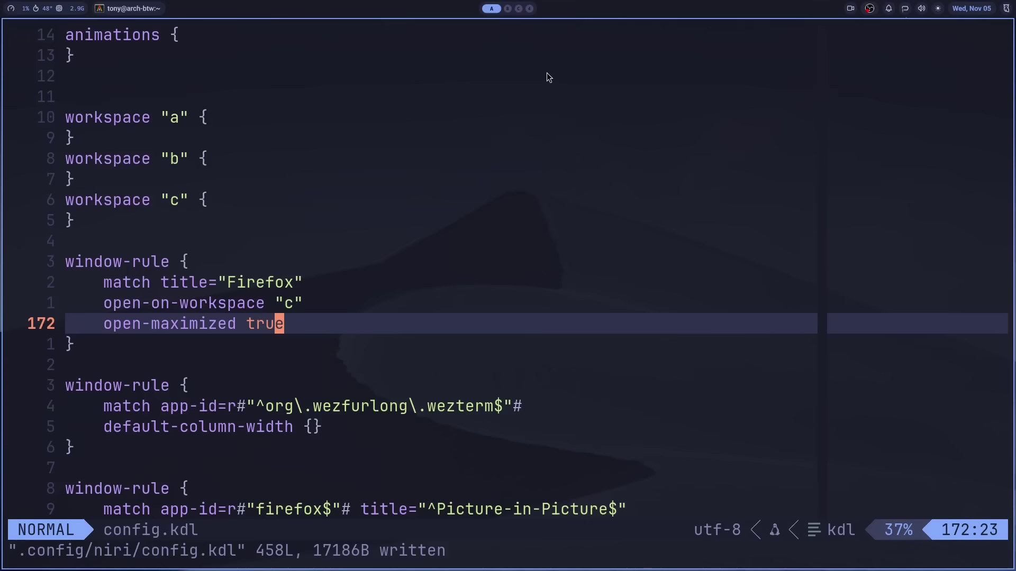
Launch Firefox from the application launcher to test its window rule
{"action": "key", "text": "super+d"}
{"action": "type", "text": "f"}
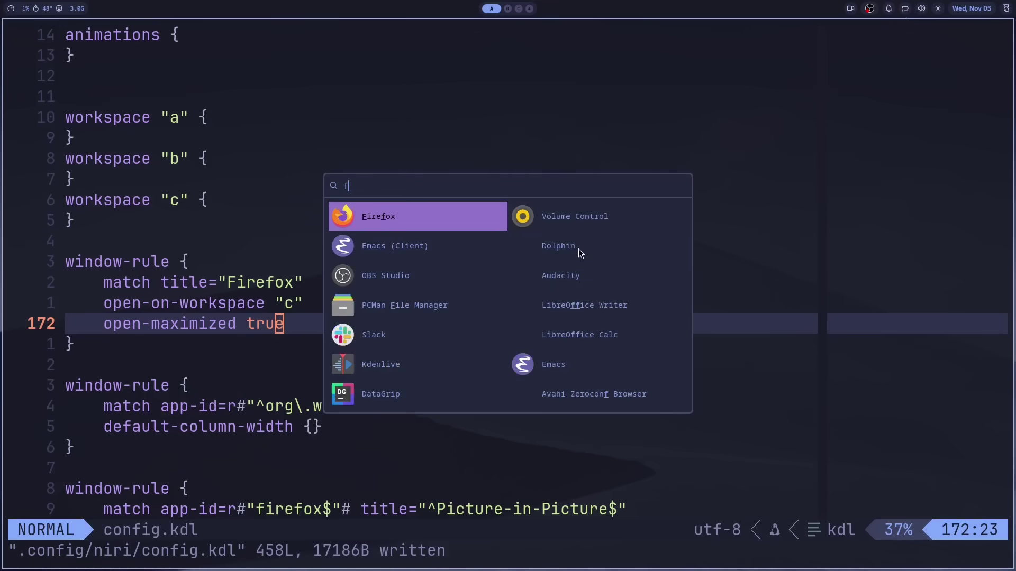
{"action": "type", "text": "irefox"}
{"action": "key", "text": "Return"}
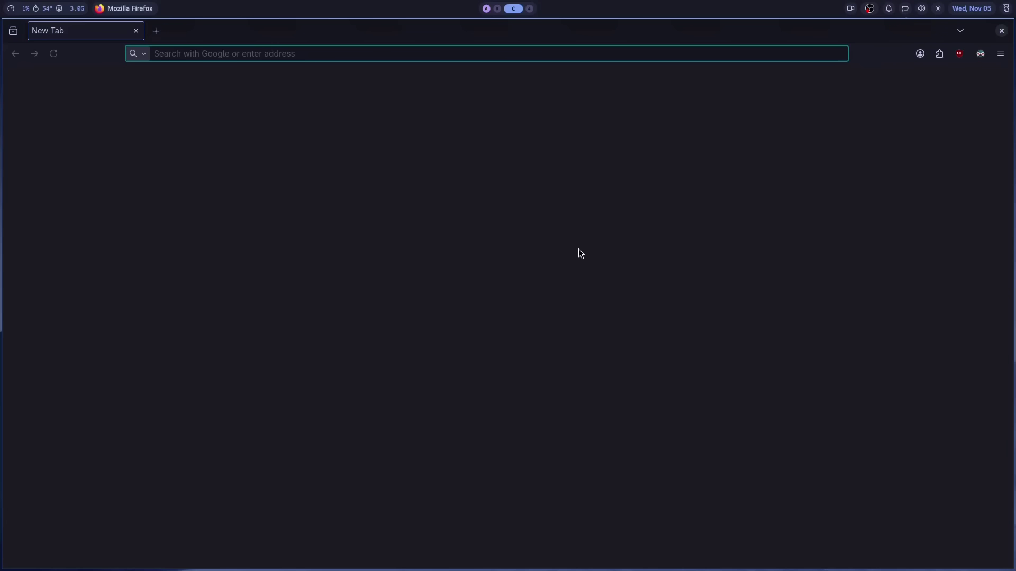
{"action": "key", "text": "super+q"}
{"action": "key", "text": "super+1"}
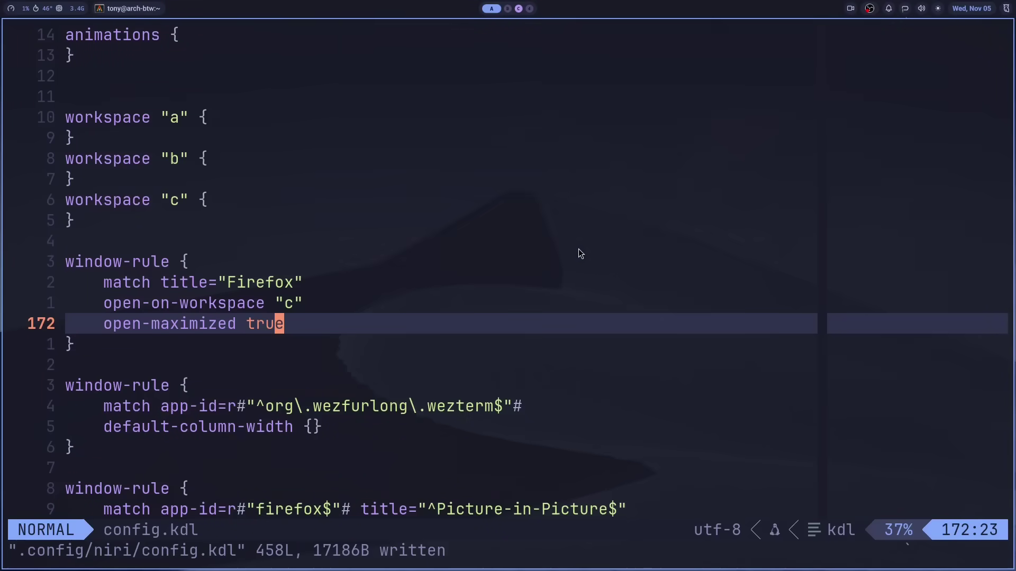
{"action": "key", "text": "super+3"}
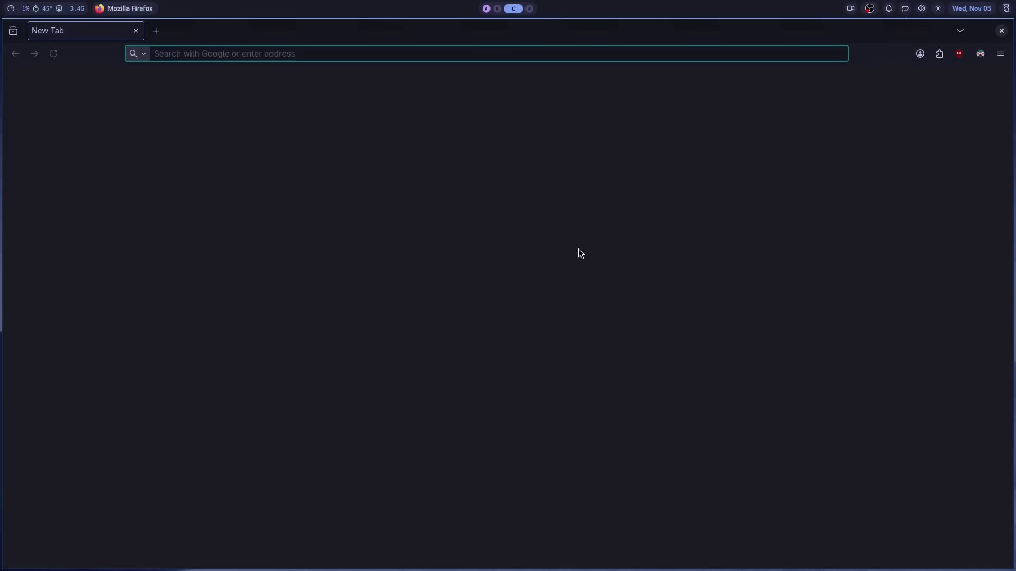
{"action": "key", "text": "super+1"}
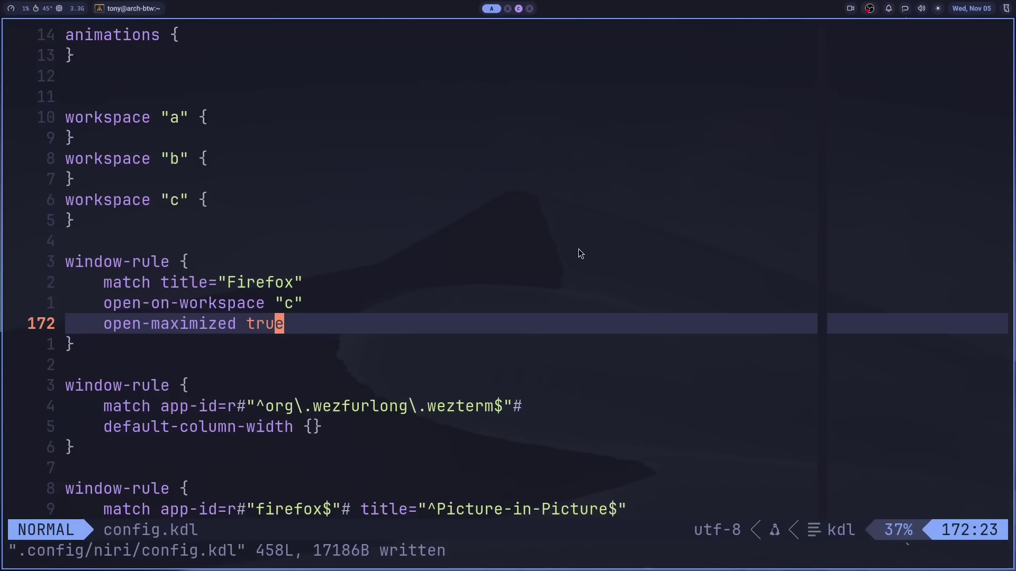
Open the workspace overview, browse up and down through the workspaces, and close it on workspace A
{"action": "key", "text": "super+o"}
{"action": "scroll", "coordinate": [549, 287], "scroll_direction": "down", "scroll_amount": 3}
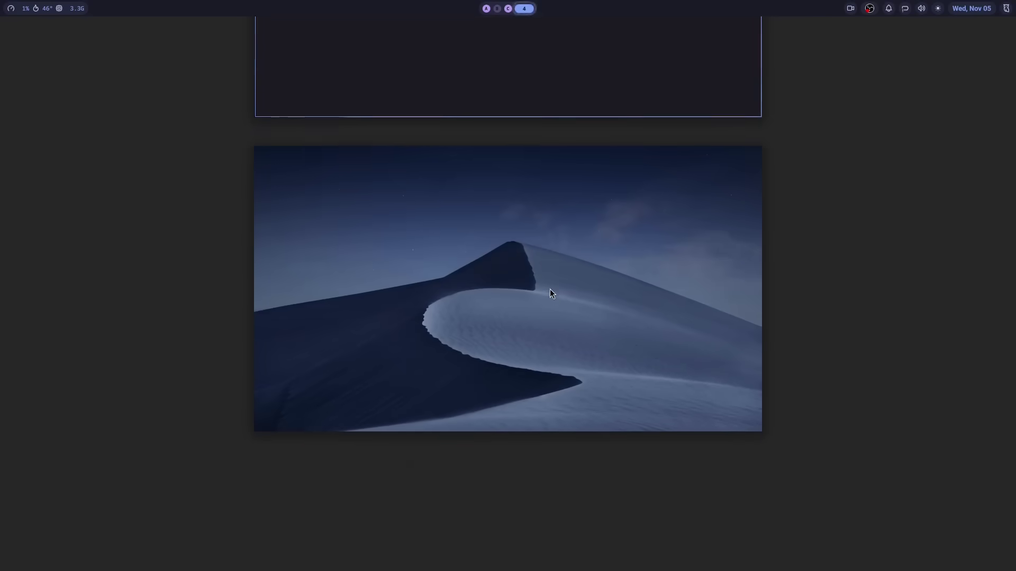
{"action": "scroll", "coordinate": [550, 289], "scroll_direction": "up", "scroll_amount": 3}
{"action": "scroll", "coordinate": [550, 289], "scroll_direction": "down", "scroll_amount": 1}
{"action": "scroll", "coordinate": [550, 290], "scroll_direction": "up", "scroll_amount": 1}
{"action": "key", "text": "super+o"}
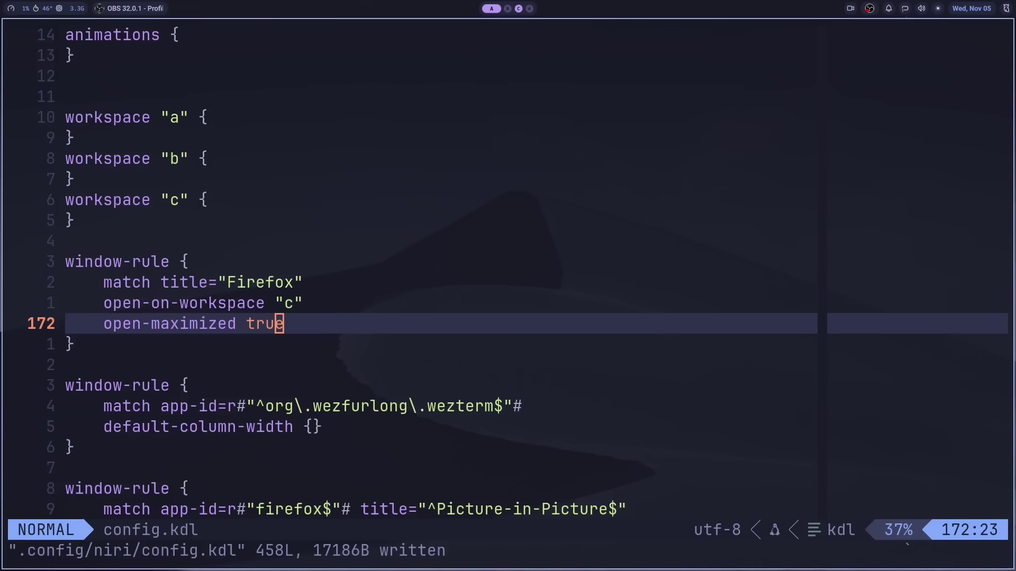
Move focus back and forth across the window columns on workspace A, ending on the clings terminal
{"action": "key", "text": "braceleft"}
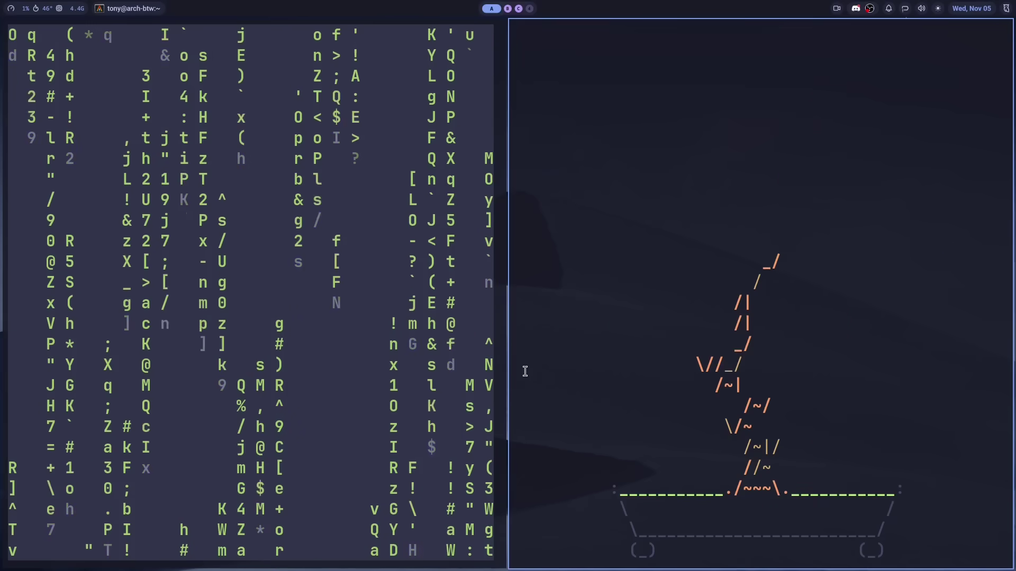
{"action": "key", "text": "super+Left"}
{"action": "key", "text": "super+Right"}
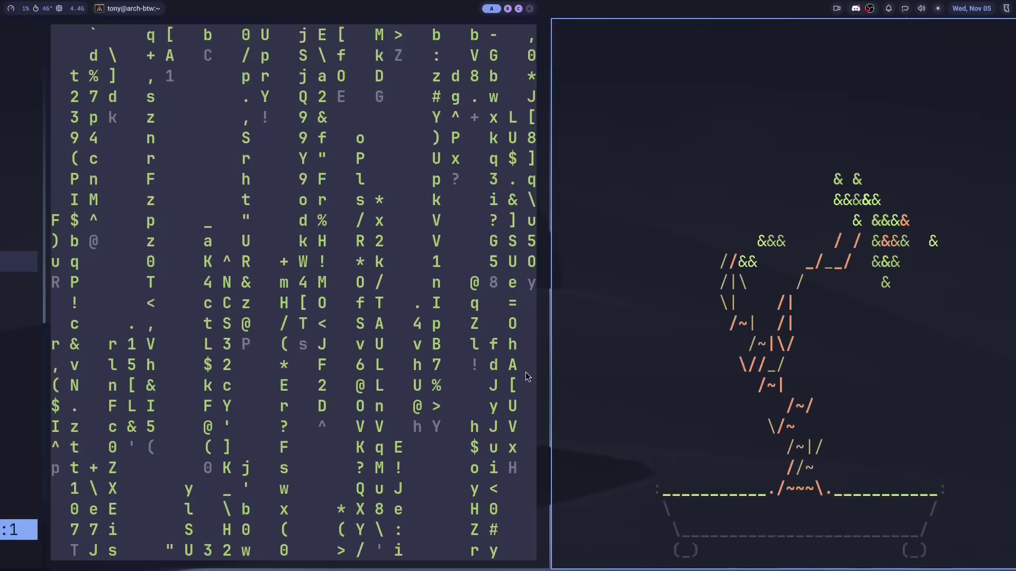
{"action": "key", "text": "super+Right"}
{"action": "key", "text": "super+Left"}
{"action": "key", "text": "super+Left"}
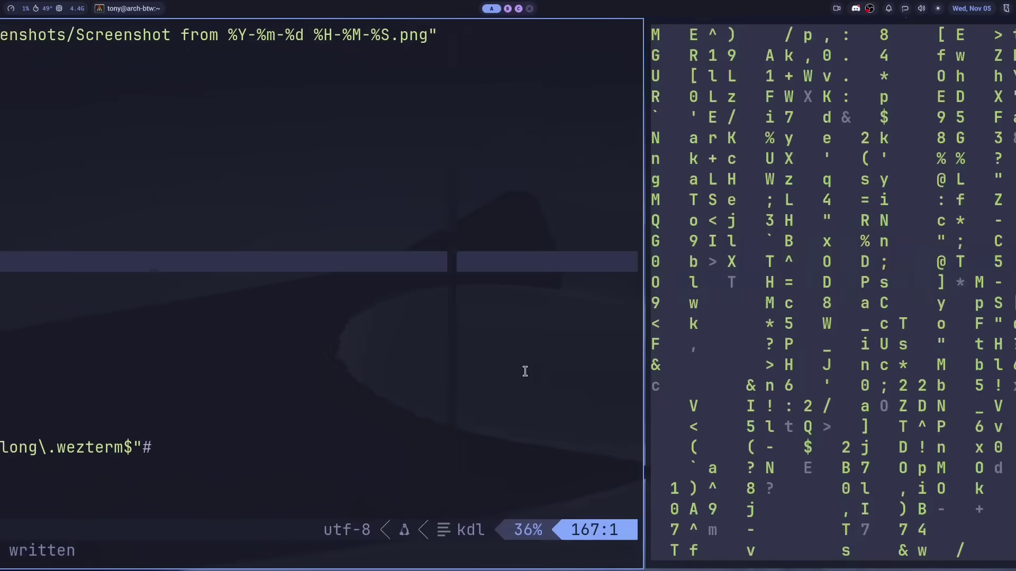
{"action": "key", "text": "super+Right"}
Peek at the neighbouring exercise editor, return to the clings terminal, and run make
{"action": "key", "text": "super+Right"}
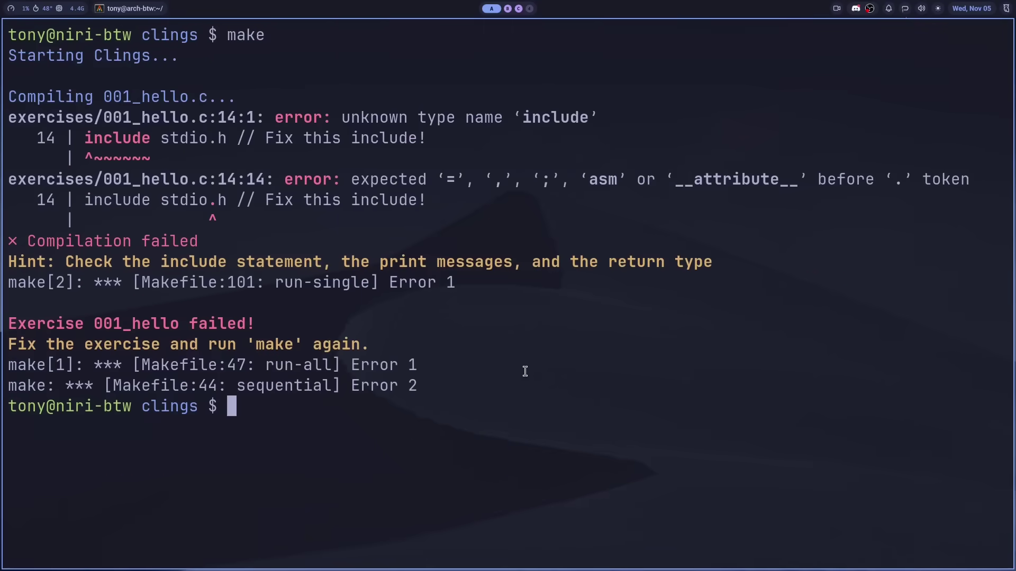
{"action": "key", "text": "super+Right"}
{"action": "key", "text": "super+Left"}
{"action": "type", "text": "make"}
{"action": "key", "text": "Return"}
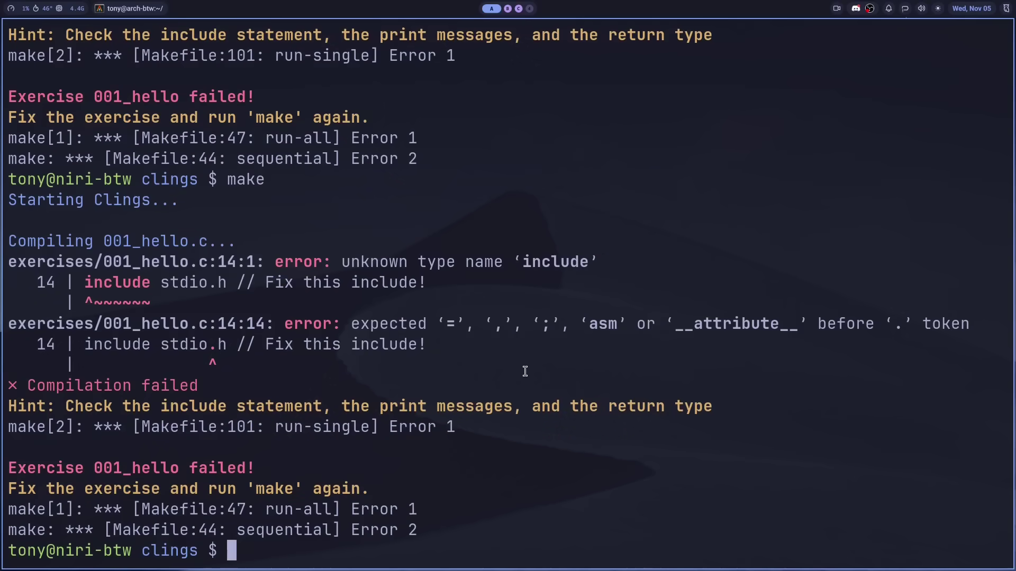
In 001_hello.c, add the missing # in front of include on line 14
{"action": "key", "text": "super+Right"}
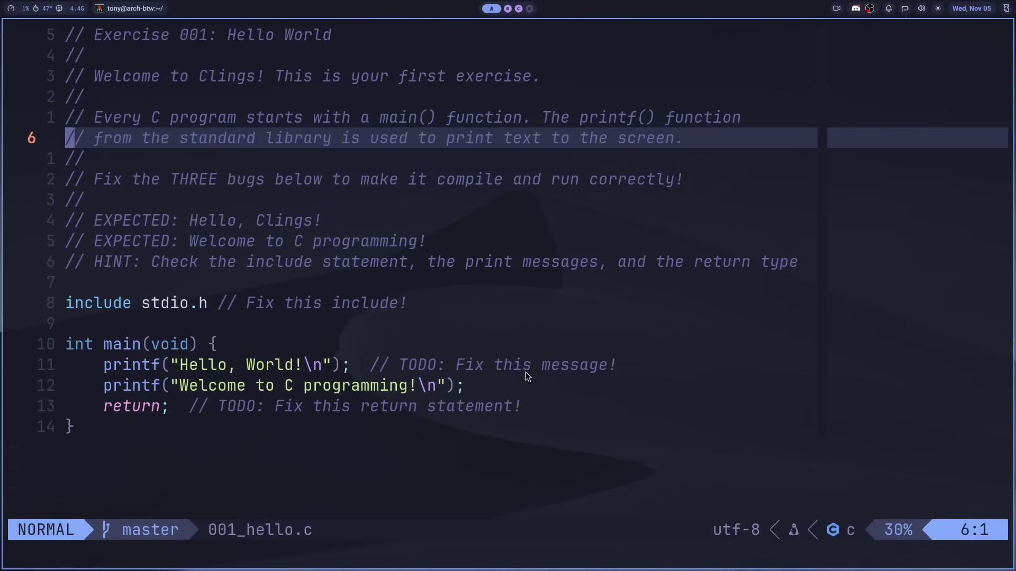
{"action": "key", "text": "j"}
{"action": "key", "text": "j"}
{"action": "key", "text": "j"}
{"action": "key", "text": "j"}
{"action": "key", "text": "j"}
{"action": "key", "text": "j"}
{"action": "key", "text": "j"}
{"action": "key", "text": "j"}
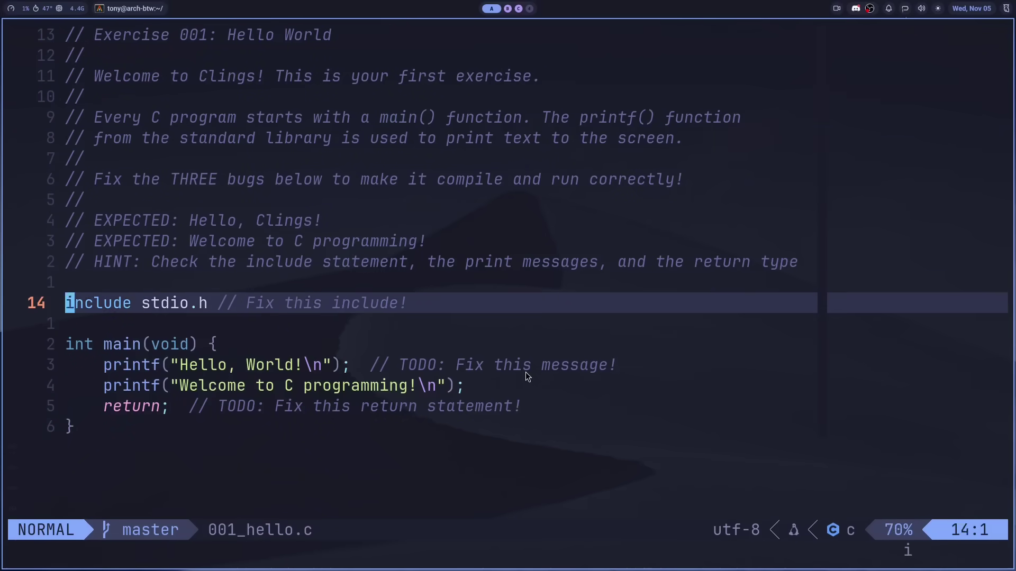
{"action": "type", "text": "i#"}
{"action": "key", "text": "Escape"}
Enclose stdio.h in angle brackets on the include line of 001_hello.c
{"action": "key", "text": "l"}
{"action": "key", "text": "l"}
{"action": "key", "text": "l"}
{"action": "key", "text": "l"}
{"action": "key", "text": "l"}
{"action": "key", "text": "l"}
{"action": "key", "text": "l"}
{"action": "key", "text": "l"}
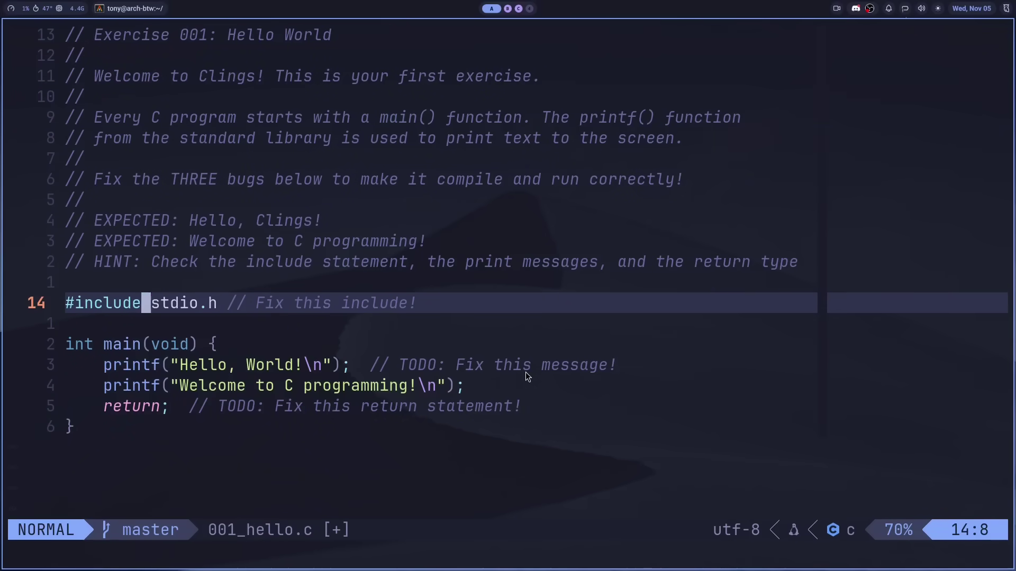
{"action": "type", "text": "a<"}
{"action": "key", "text": "Escape"}
{"action": "key", "text": "l"}
{"action": "key", "text": "l"}
{"action": "key", "text": "l"}
{"action": "key", "text": "l"}
{"action": "key", "text": "l"}
{"action": "key", "text": "l"}
{"action": "key", "text": "l"}
{"action": "type", "text": "a>"}
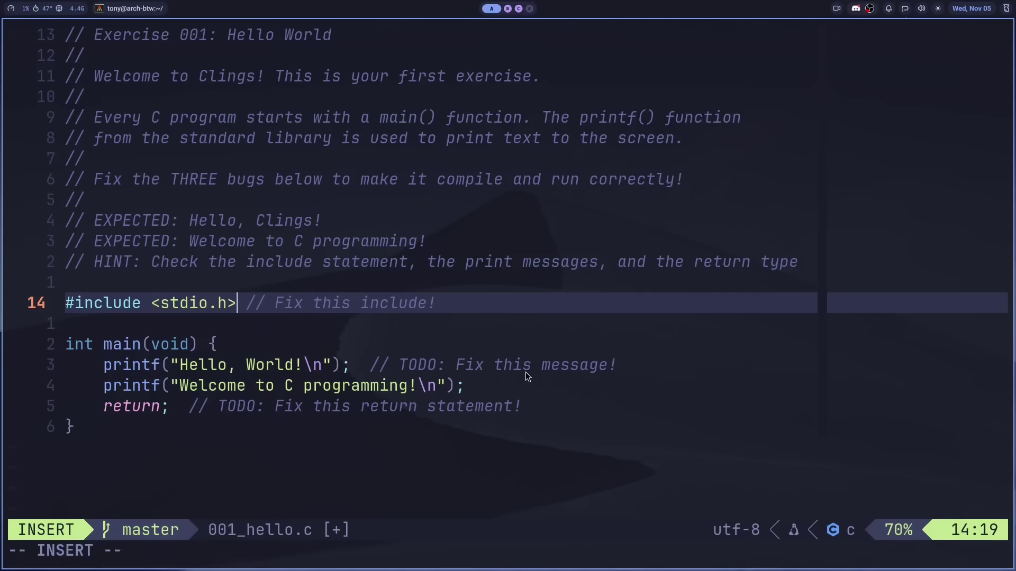
Change World to Clings in the first printf message of 001_hello.c and save the file
{"action": "key", "text": "Escape"}
{"action": "key", "text": "j"}
{"action": "key", "text": "j"}
{"action": "key", "text": "j"}
{"action": "type", "text": "wciwClings"}
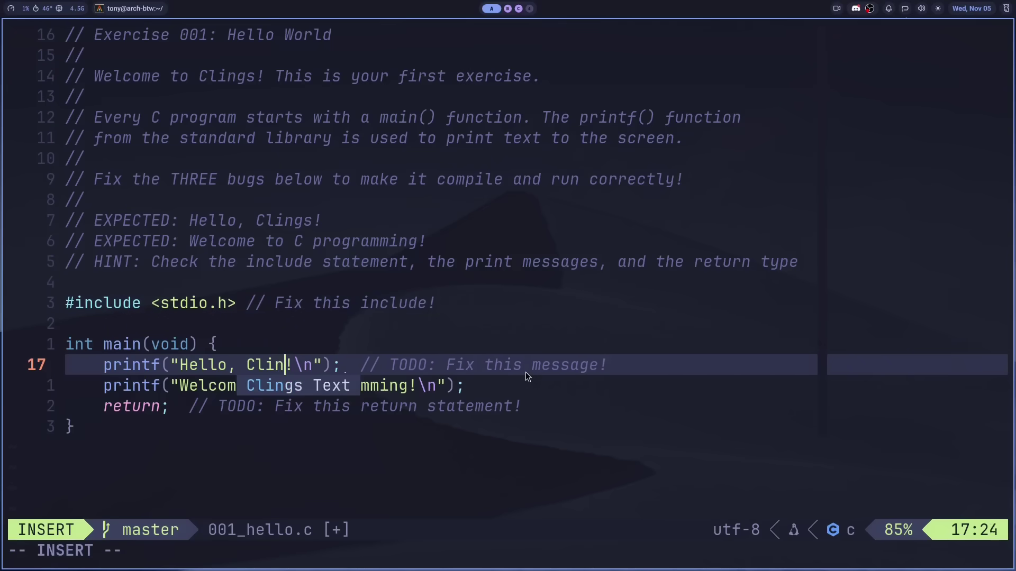
{"action": "key", "text": "Escape"}
{"action": "type", "text": "j:w"}
{"action": "key", "text": "Return"}
{"action": "type", "text": "jF;i 0"}
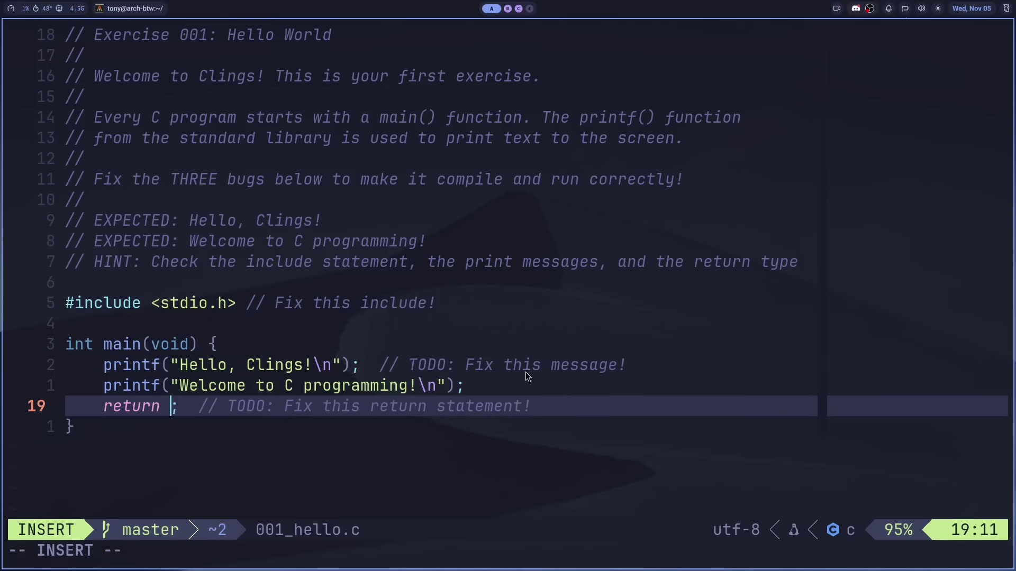
Complete the return statement in 001_hello.c as return 0 and save the file
{"action": "key", "text": "Escape"}
{"action": "type", "text": ":w"}
{"action": "key", "text": "Return"}
Return to the clings terminal and run make on the corrected exercise
{"action": "key", "text": "super+h"}
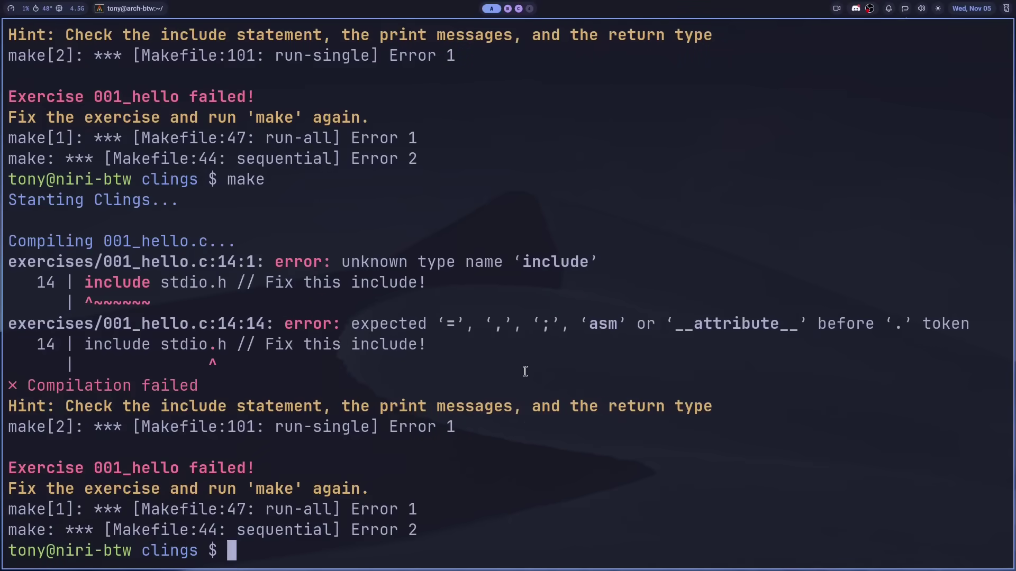
{"action": "type", "text": "make"}
{"action": "key", "text": "Return"}
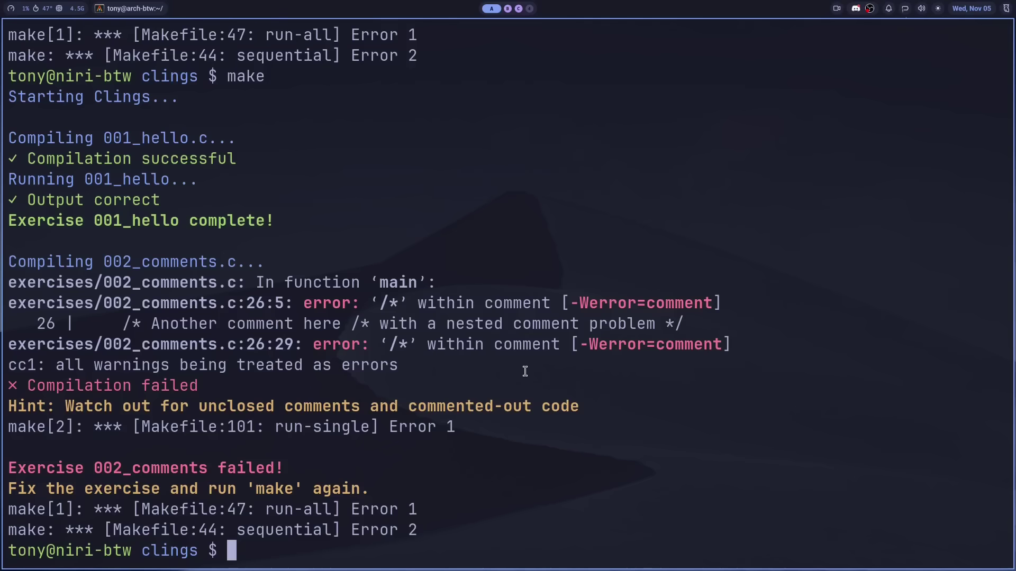
Switch focus back and forth between the clings terminal and the exercise editor
{"action": "key", "text": "super+l"}
{"action": "key", "text": "super+h"}
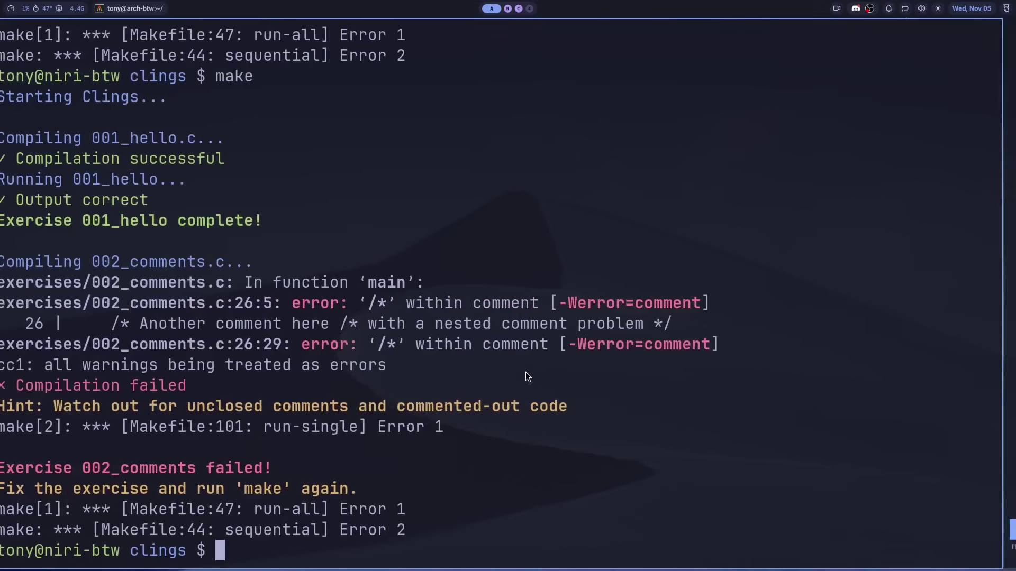
{"action": "key", "text": "super+l"}
Go to workspace B and review the Zig compiler errors for 001_hello.zig in the ziglings terminal
{"action": "key", "text": "super+j"}
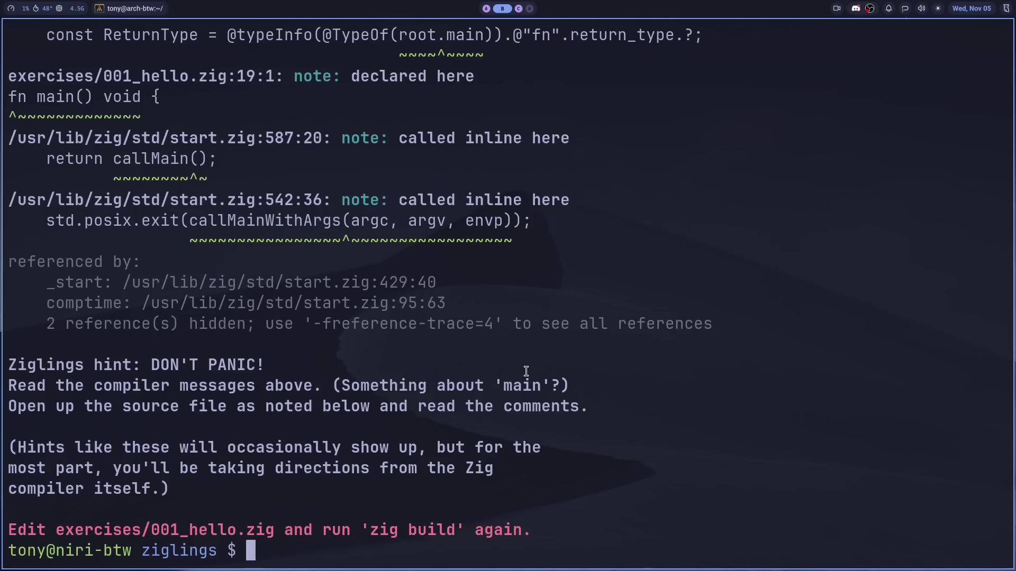
{"action": "scroll", "coordinate": [526, 372], "scroll_direction": "up", "scroll_amount": 2}
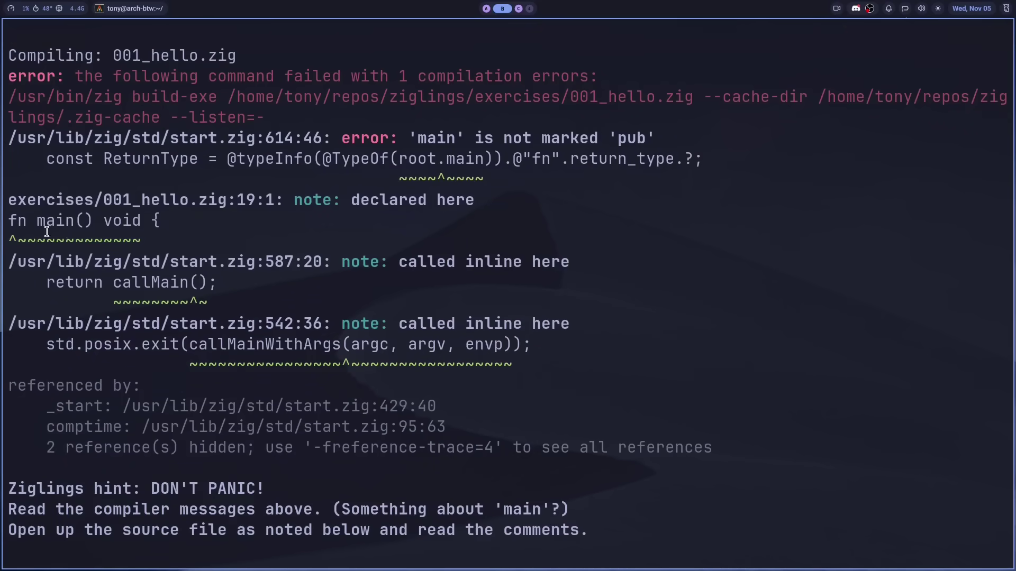
{"action": "scroll", "coordinate": [231, 379], "scroll_direction": "down", "scroll_amount": 1}
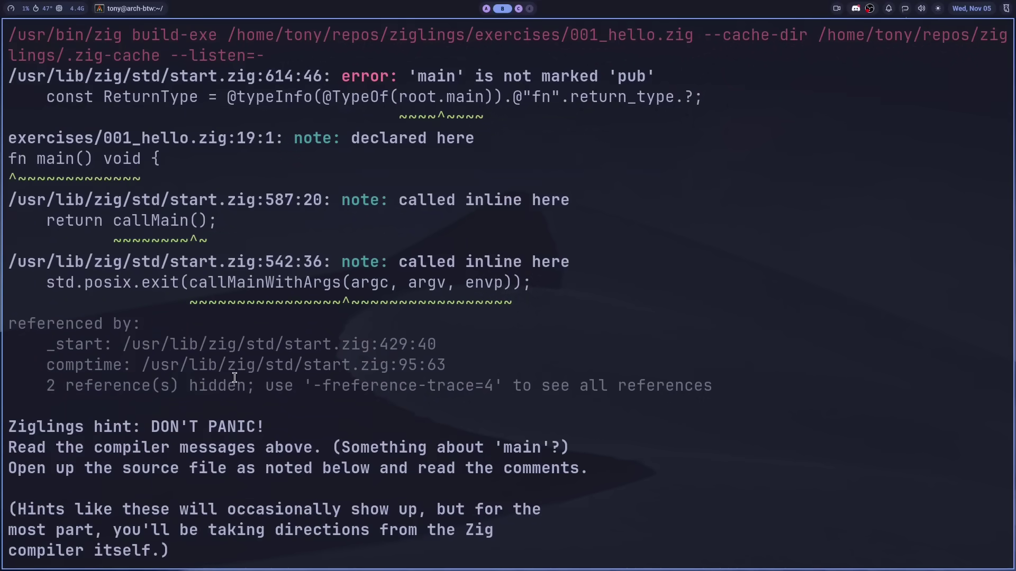
{"action": "scroll", "coordinate": [234, 378], "scroll_direction": "down", "scroll_amount": 1}
Open 001_hello.zig from the exercises listing beside the terminal, add pub before fn main(), and save the file
{"action": "key", "text": "super+l"}
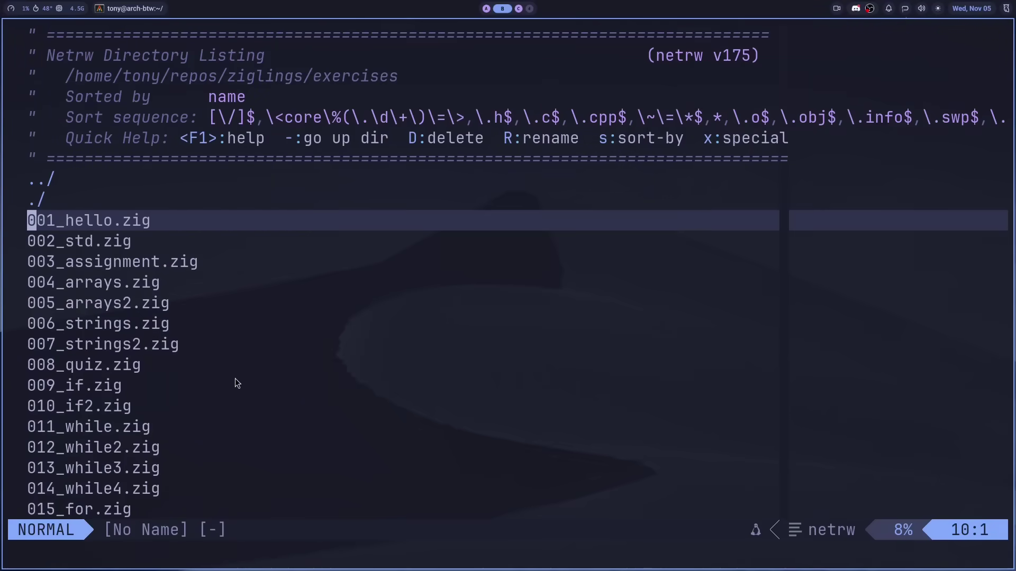
{"action": "key", "text": "Return"}
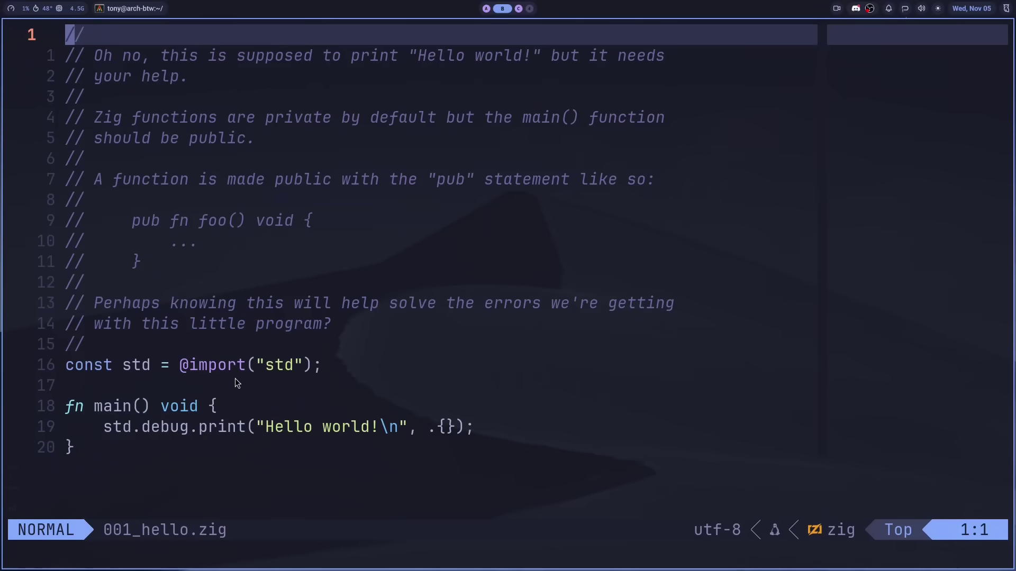
{"action": "type", "text": "18j"}
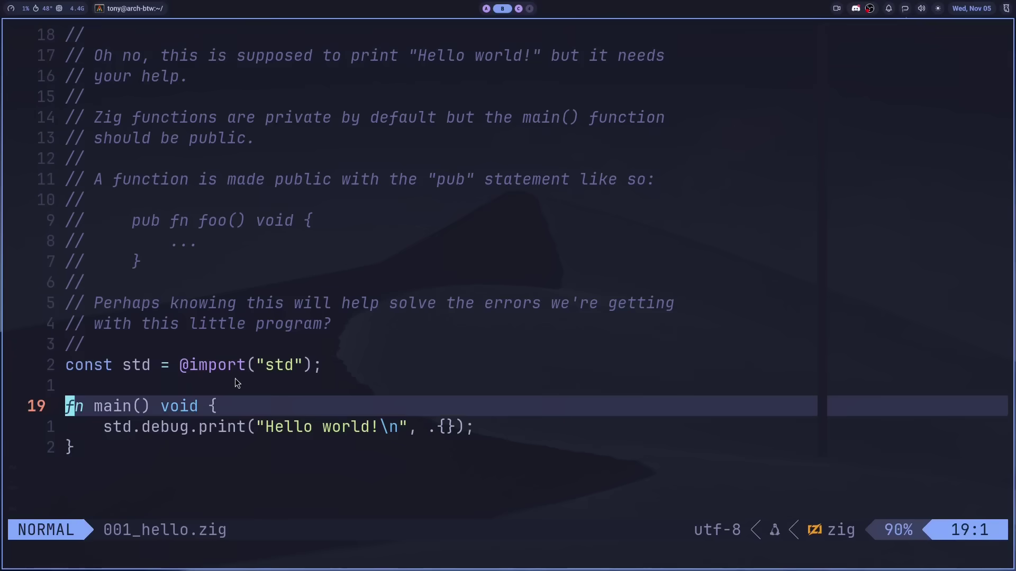
{"action": "type", "text": "ipub"}
{"action": "key", "text": "Escape"}
{"action": "type", "text": ":w"}
{"action": "key", "text": "Return"}
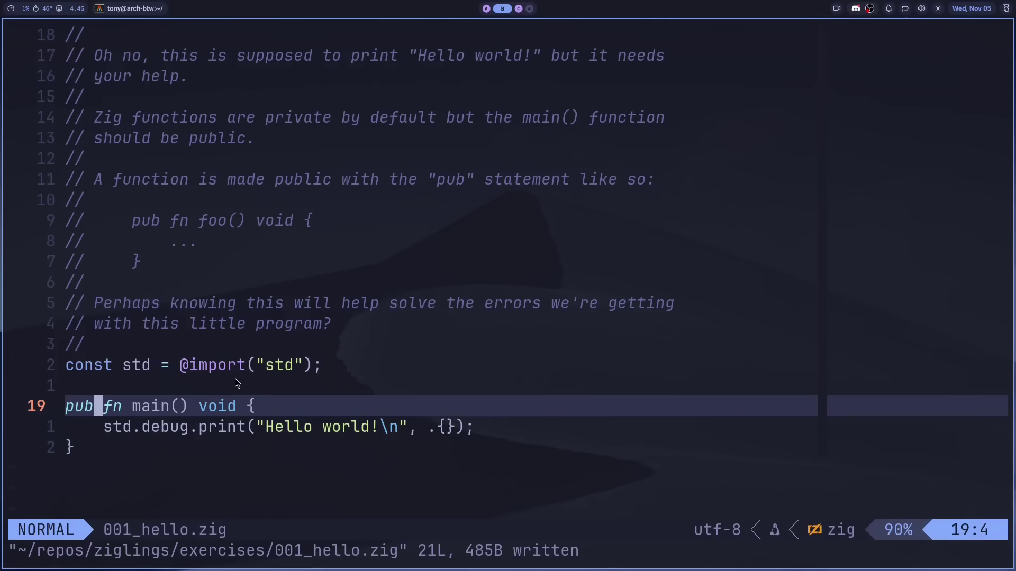
Return from the 001_hello.zig editor to the ziglings terminal and run zig build on the corrected exercise
{"action": "key", "text": "g"}
{"action": "key", "text": "g"}
{"action": "type", "text": ":q"}
{"action": "key", "text": "Return"}
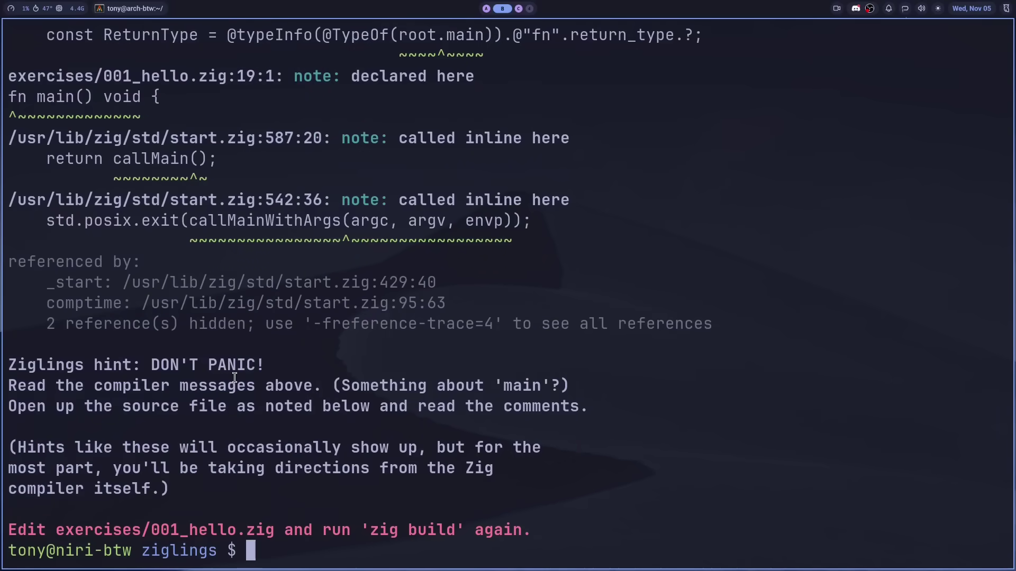
{"action": "key", "text": "Up"}
{"action": "key", "text": "Return"}
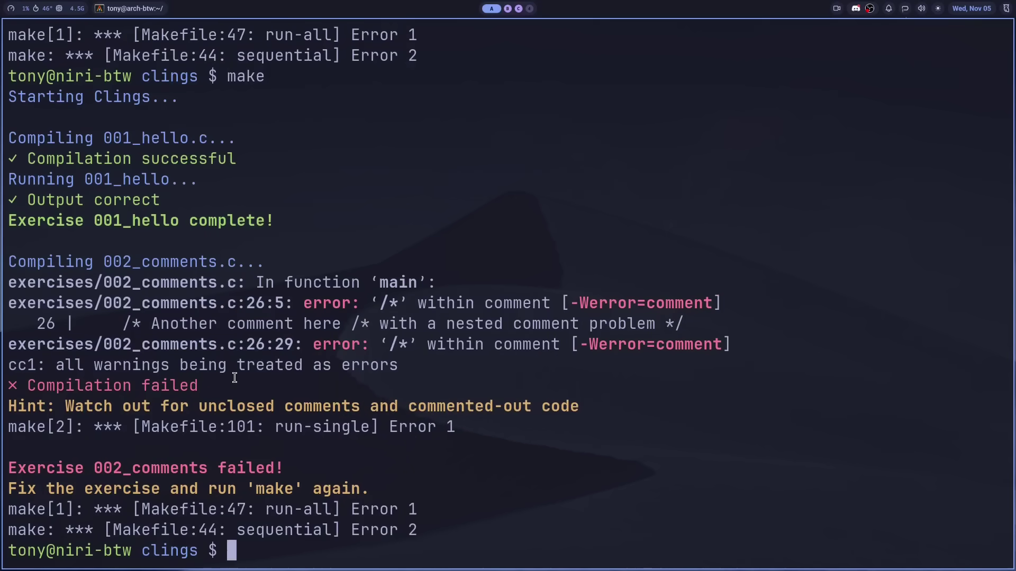
Switch back and forth between the clings terminal on workspace A and the ziglings columns on workspace B
{"action": "key", "text": "super+2"}
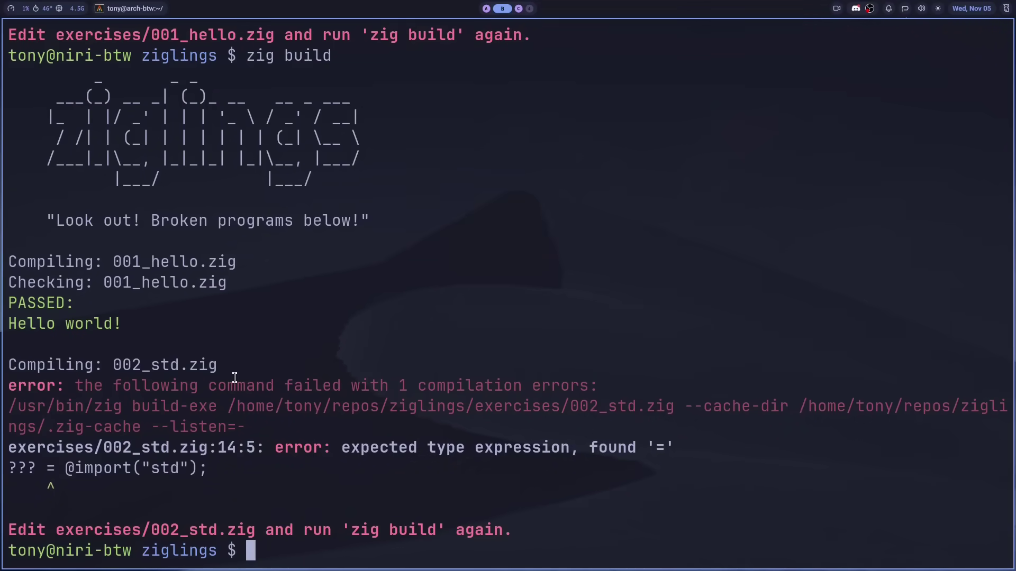
{"action": "key", "text": "super+1"}
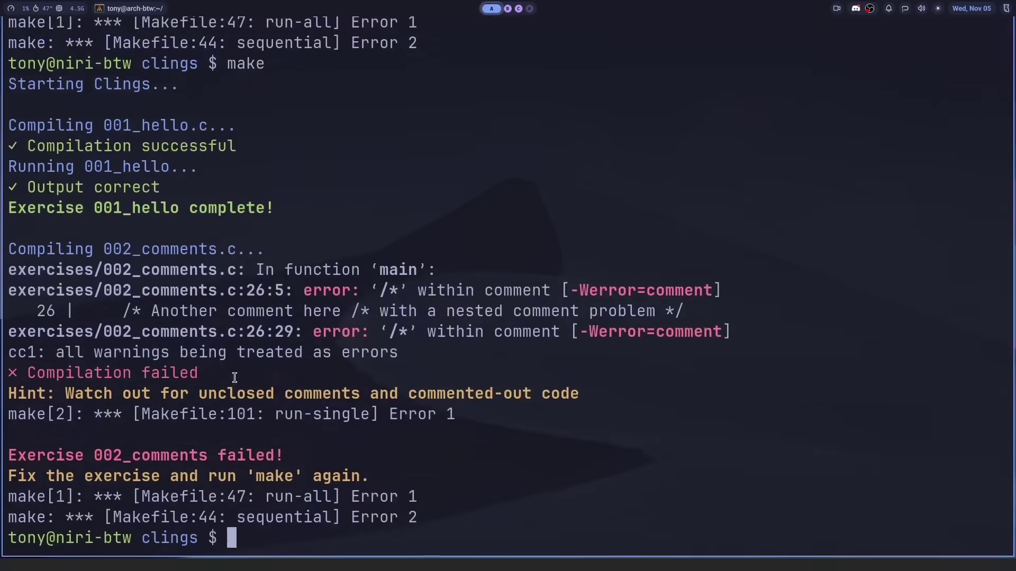
{"action": "key", "text": "super+2"}
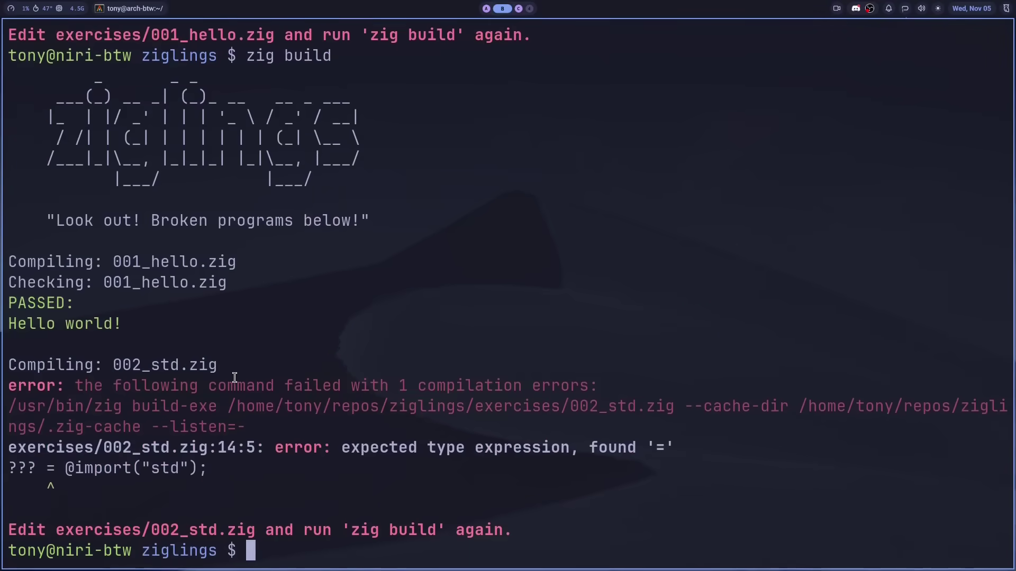
{"action": "key", "text": "super+Right"}
{"action": "key", "text": "super+Left"}
Open the workspace overview and move up and down between workspaces A and B
{"action": "key", "text": "super+o"}
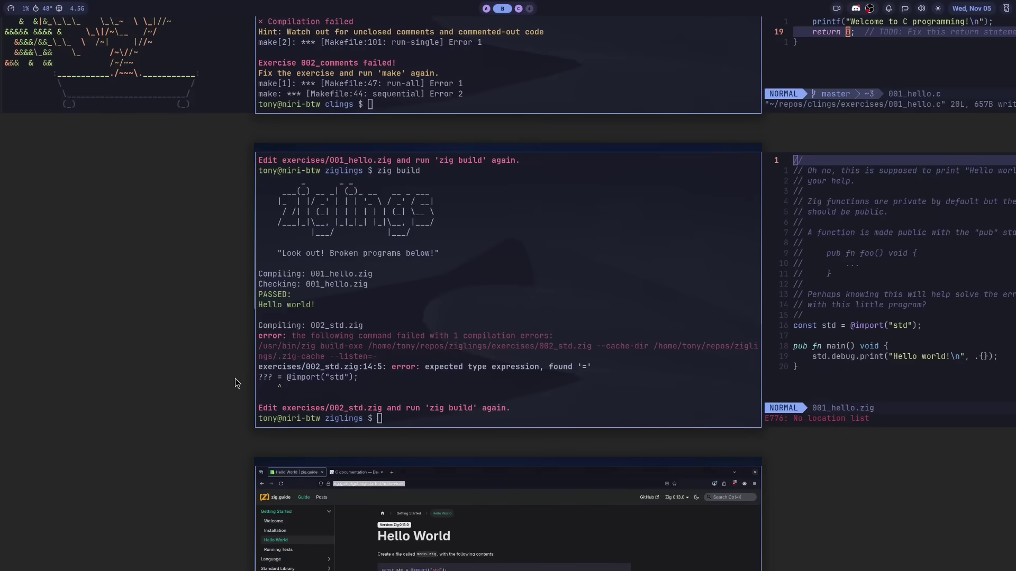
{"action": "scroll", "coordinate": [535, 390], "scroll_direction": "down", "scroll_amount": 2}
{"action": "scroll", "coordinate": [534, 391], "scroll_direction": "up", "scroll_amount": 2}
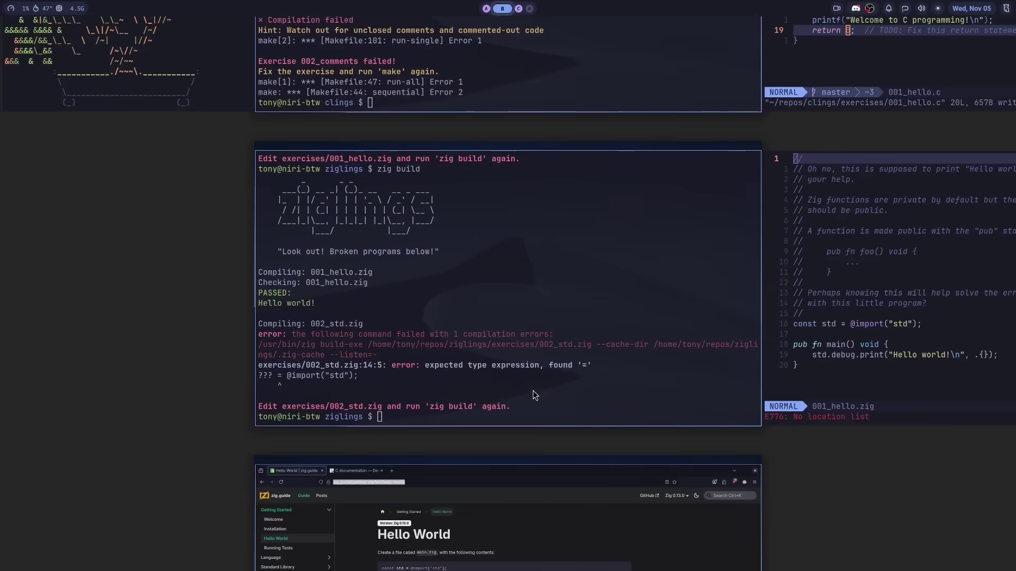
{"action": "scroll", "coordinate": [532, 391], "scroll_direction": "down", "scroll_amount": 1}
{"action": "scroll", "coordinate": [533, 391], "scroll_direction": "up", "scroll_amount": 2}
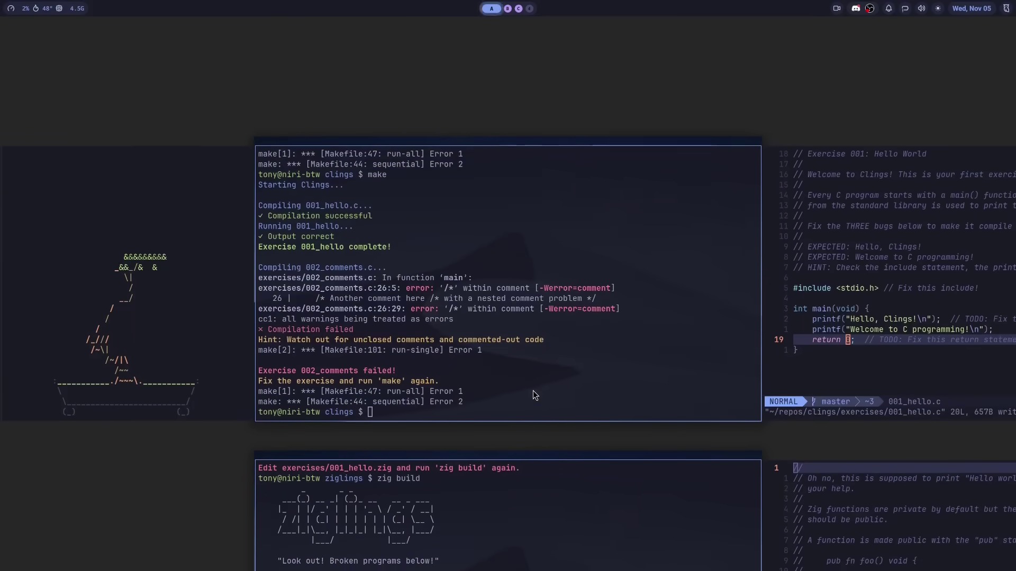
{"action": "scroll", "coordinate": [533, 392], "scroll_direction": "down", "scroll_amount": 1}
{"action": "scroll", "coordinate": [533, 392], "scroll_direction": "down", "scroll_amount": 2}
{"action": "scroll", "coordinate": [533, 393], "scroll_direction": "up", "scroll_amount": 3}
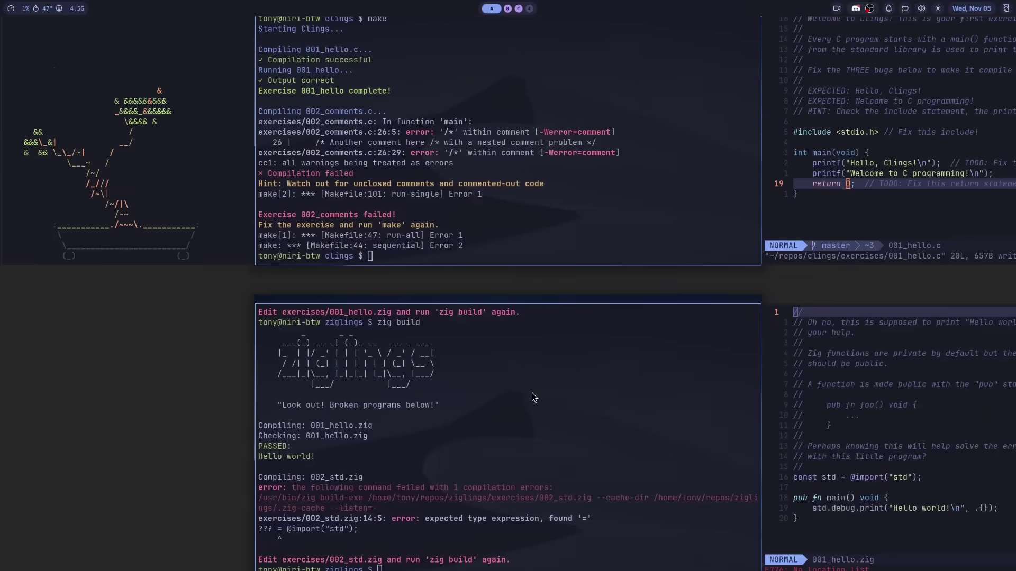
{"action": "scroll", "coordinate": [525, 413], "scroll_direction": "down", "scroll_amount": 1}
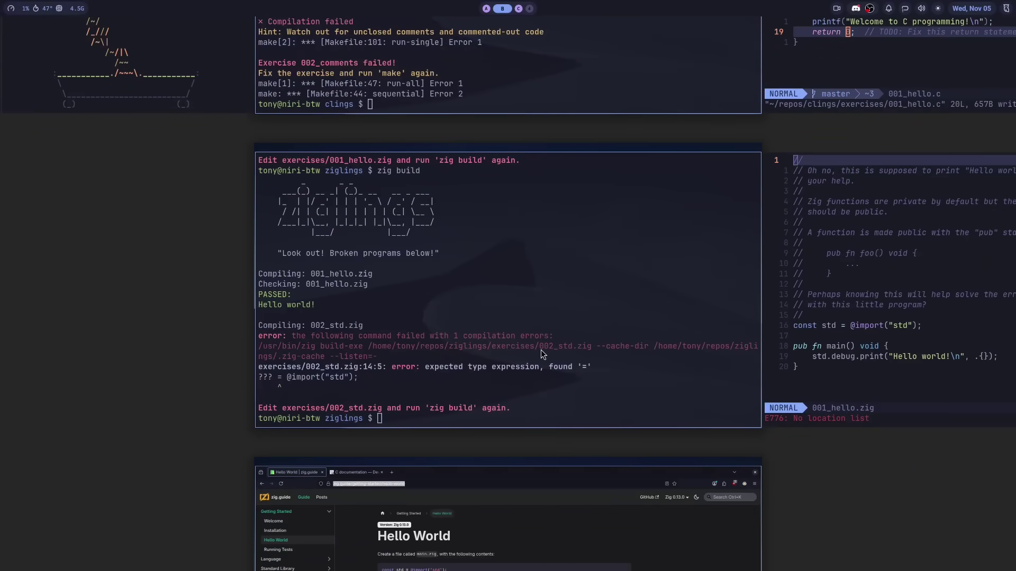
{"action": "scroll", "coordinate": [541, 350], "scroll_direction": "up", "scroll_amount": 1}
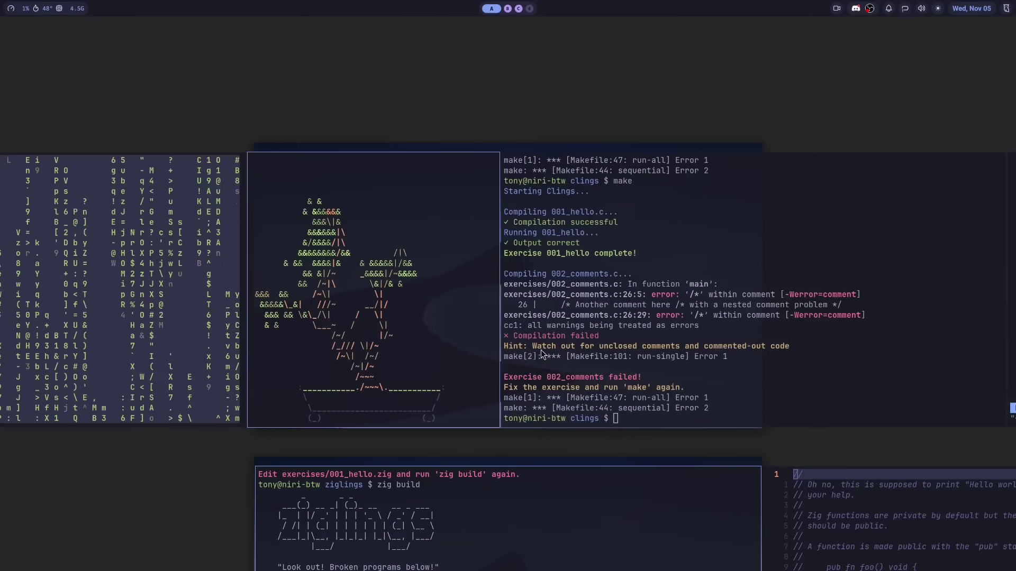
Browse workspace A's columns in the overview as far as the config.kdl editor and back
{"action": "scroll", "coordinate": [540, 350], "scroll_direction": "left", "scroll_amount": 3}
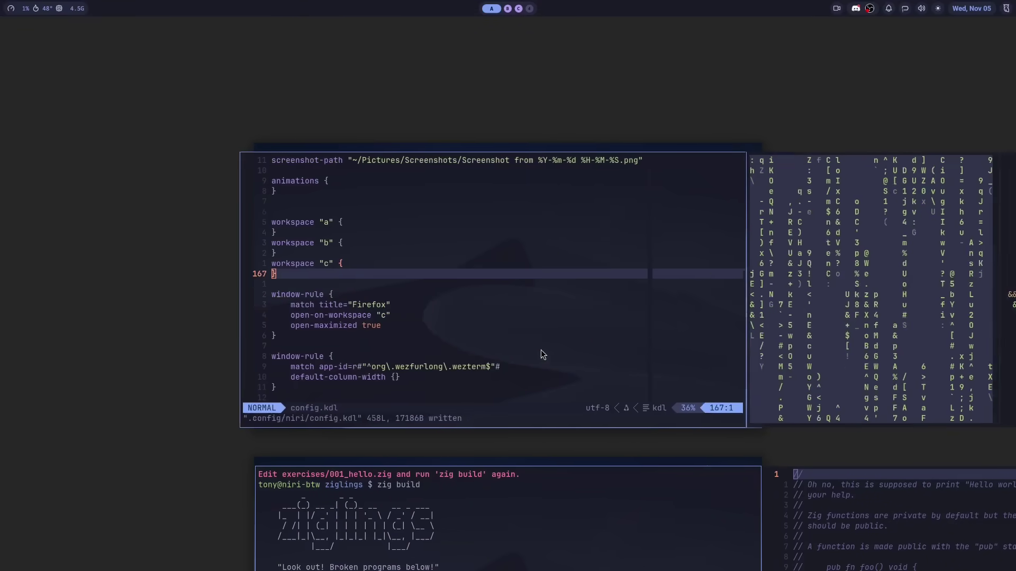
{"action": "scroll", "coordinate": [541, 350], "scroll_direction": "right", "scroll_amount": 2}
{"action": "scroll", "coordinate": [540, 350], "scroll_direction": "left", "scroll_amount": 2}
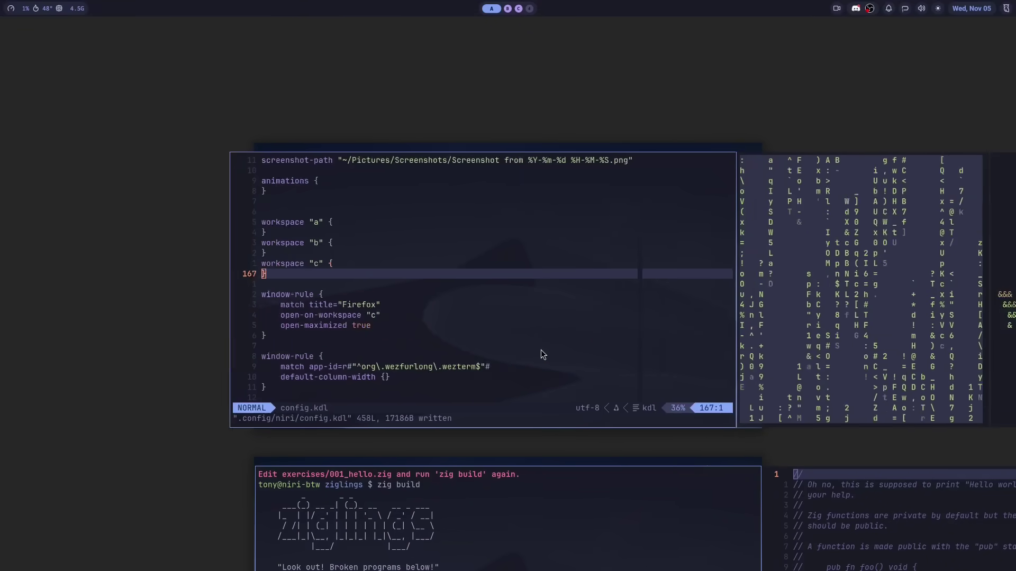
{"action": "scroll", "coordinate": [541, 350], "scroll_direction": "right", "scroll_amount": 1}
Look through workspace B's terminal and editor columns in the overview, and move down to workspace C
{"action": "scroll", "coordinate": [540, 350], "scroll_direction": "down", "scroll_amount": 1}
{"action": "scroll", "coordinate": [540, 351], "scroll_direction": "right", "scroll_amount": 1}
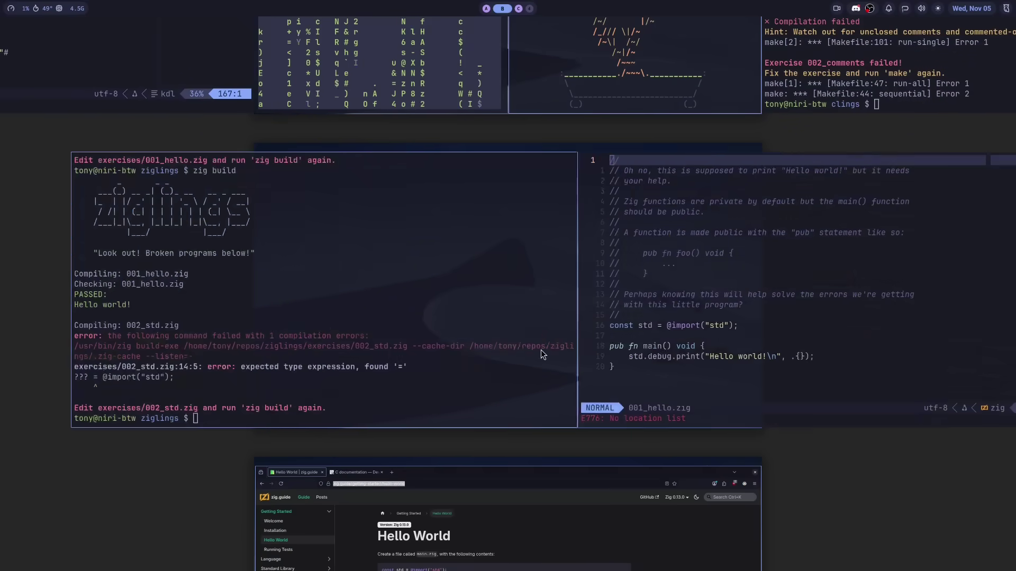
{"action": "scroll", "coordinate": [541, 350], "scroll_direction": "right", "scroll_amount": 1}
{"action": "scroll", "coordinate": [540, 350], "scroll_direction": "left", "scroll_amount": 1}
{"action": "scroll", "coordinate": [540, 350], "scroll_direction": "down", "scroll_amount": 1}
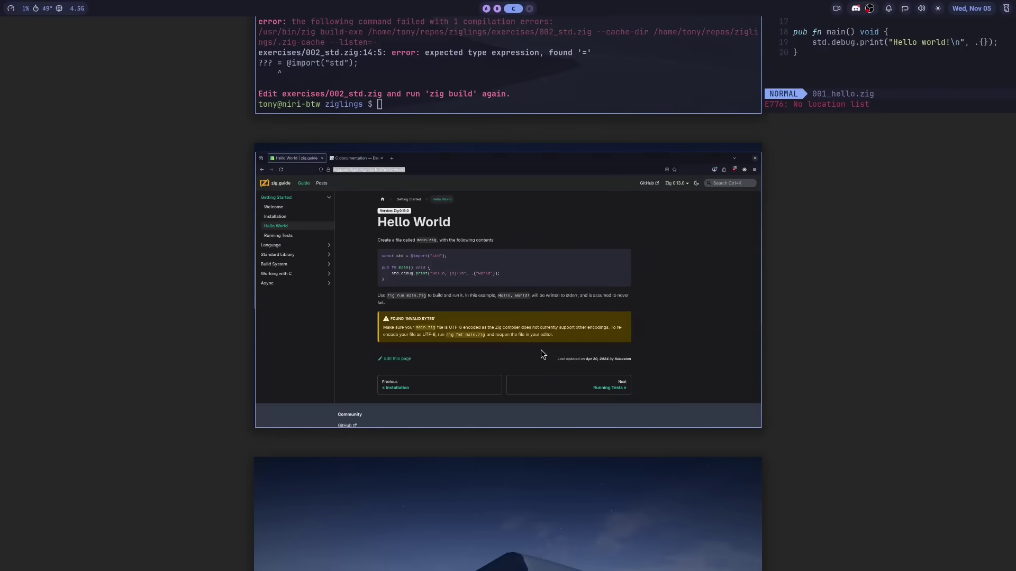
Enter the Firefox window on workspace C and open the _Decimal64 keyword page in the C documentation tab
{"action": "left_click", "coordinate": [541, 350]}
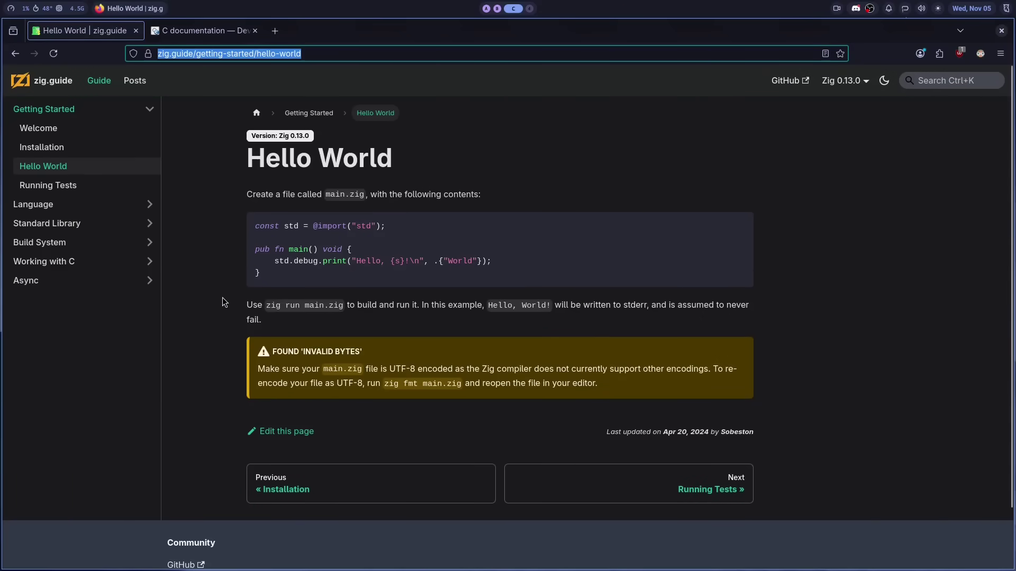
{"action": "left_click", "coordinate": [198, 32]}
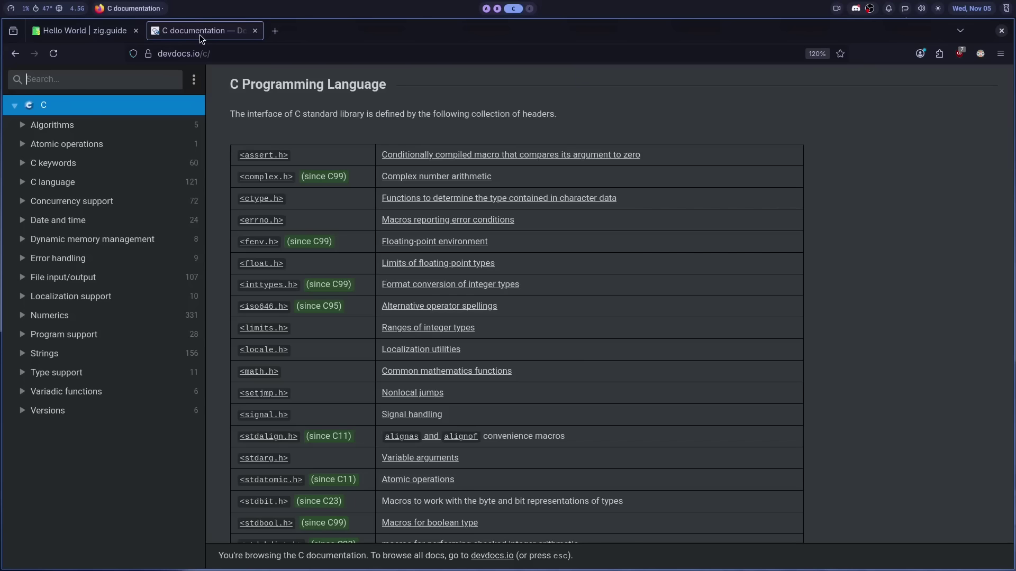
{"action": "left_click", "coordinate": [22, 163]}
{"action": "left_click", "coordinate": [54, 325]}
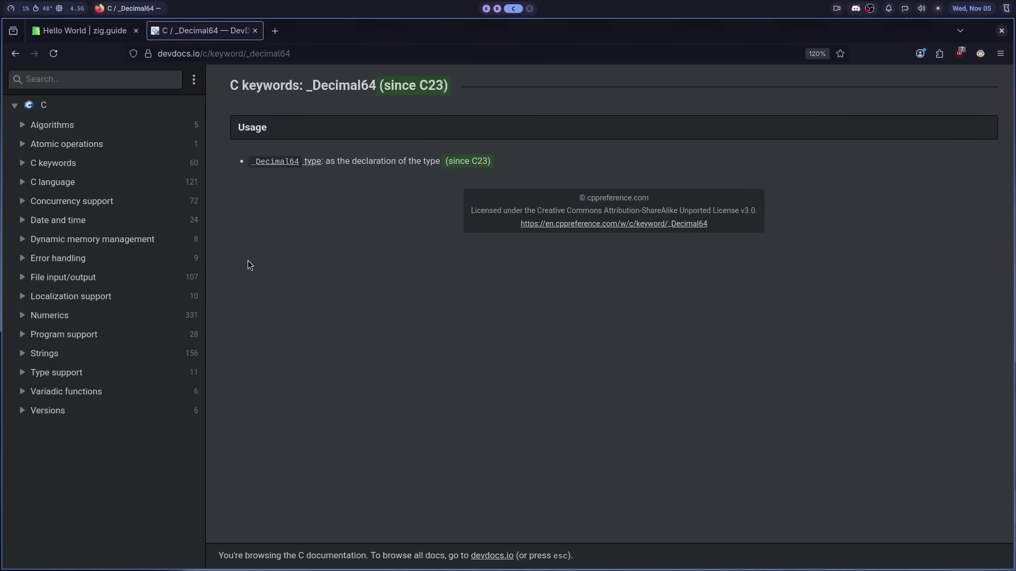
Reopen the overview, step through workspace A's columns to the 001_hello.c editor, and return to the clings terminal outside the overview
{"action": "key", "text": "super+o"}
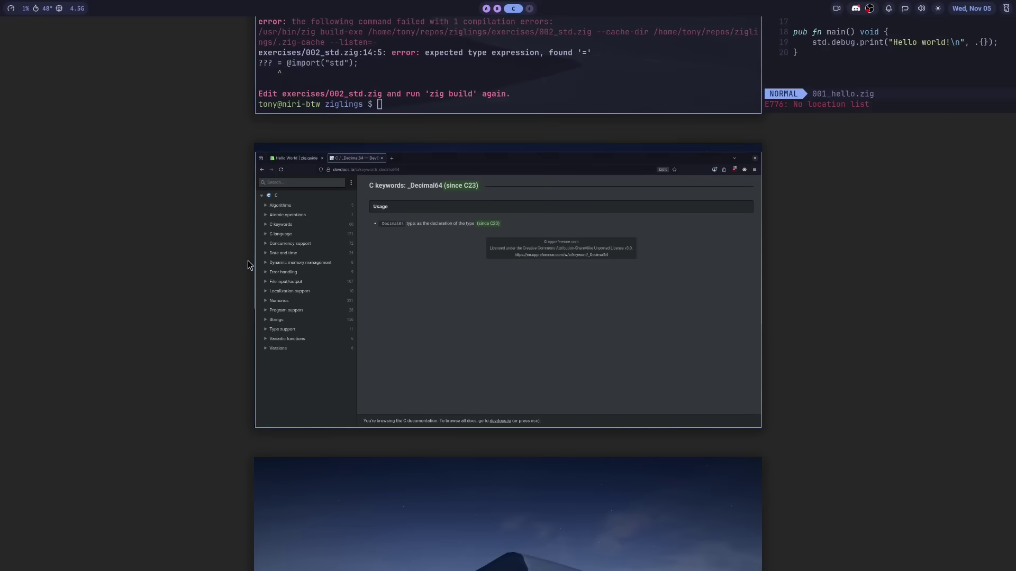
{"action": "key", "text": "super+1"}
{"action": "key", "text": "super+l"}
{"action": "key", "text": "super+h"}
{"action": "key", "text": "super+l"}
{"action": "key", "text": "super+l"}
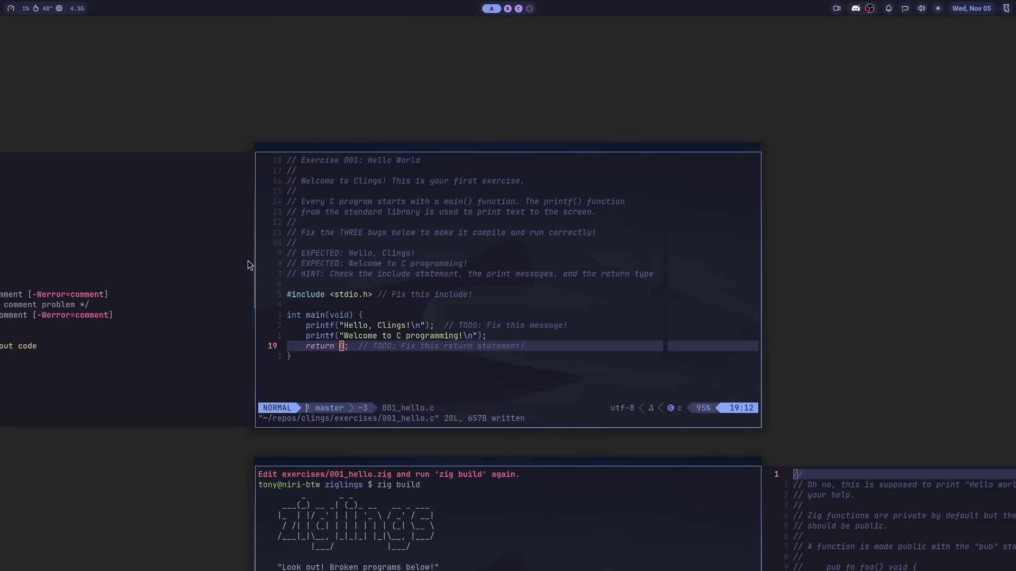
{"action": "key", "text": "super+Left"}
{"action": "key", "text": "super+o"}
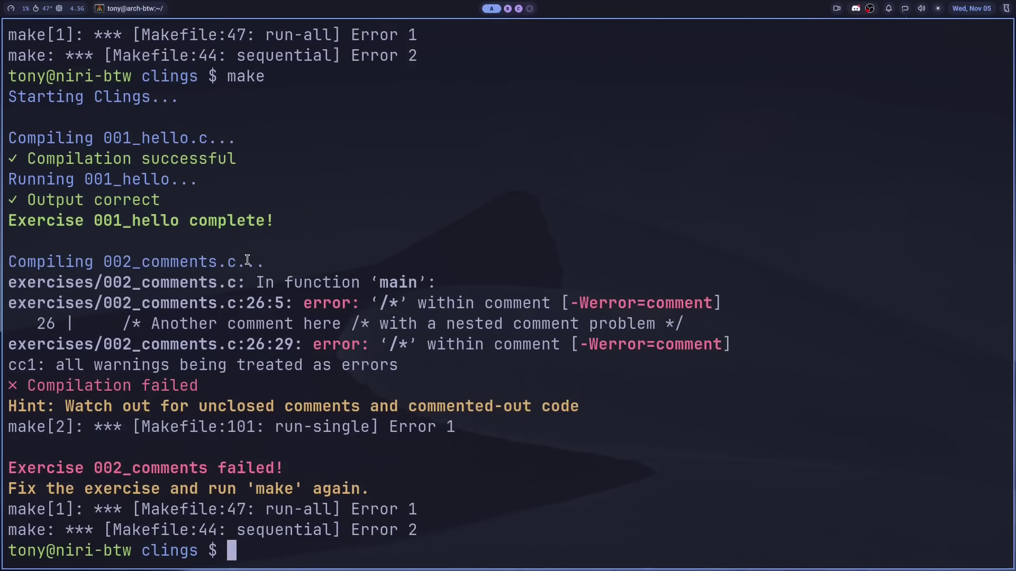
{"action": "key", "text": "super+Left"}
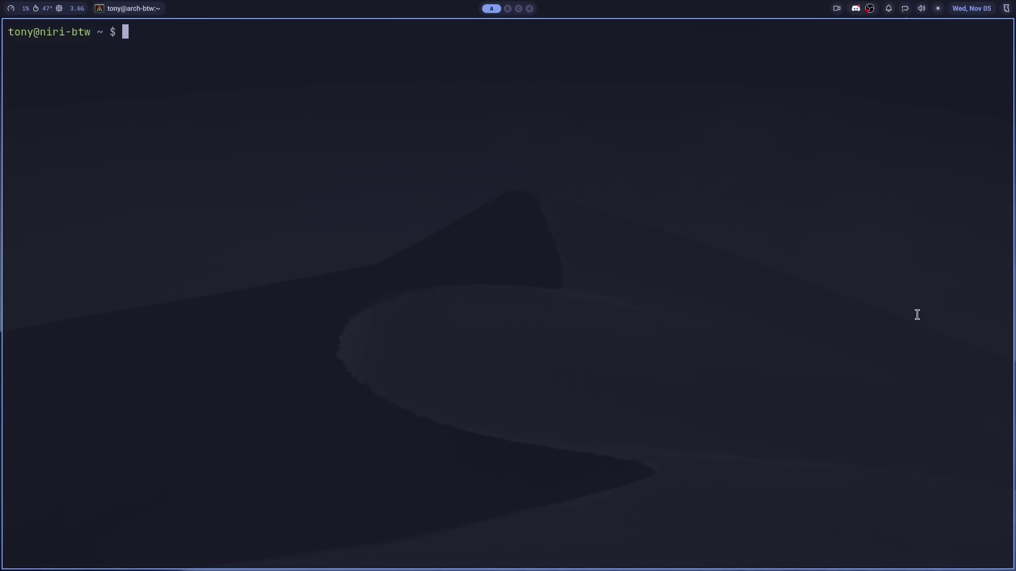
Run neofetch in the empty terminal on workspace A
{"action": "type", "text": "neofetch"}
{"action": "key", "text": "Return"}
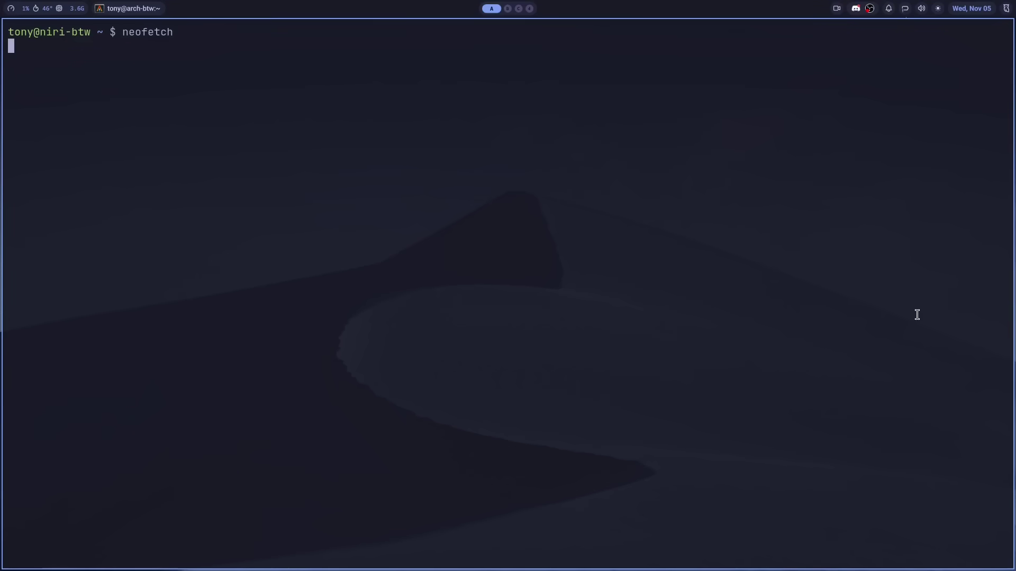